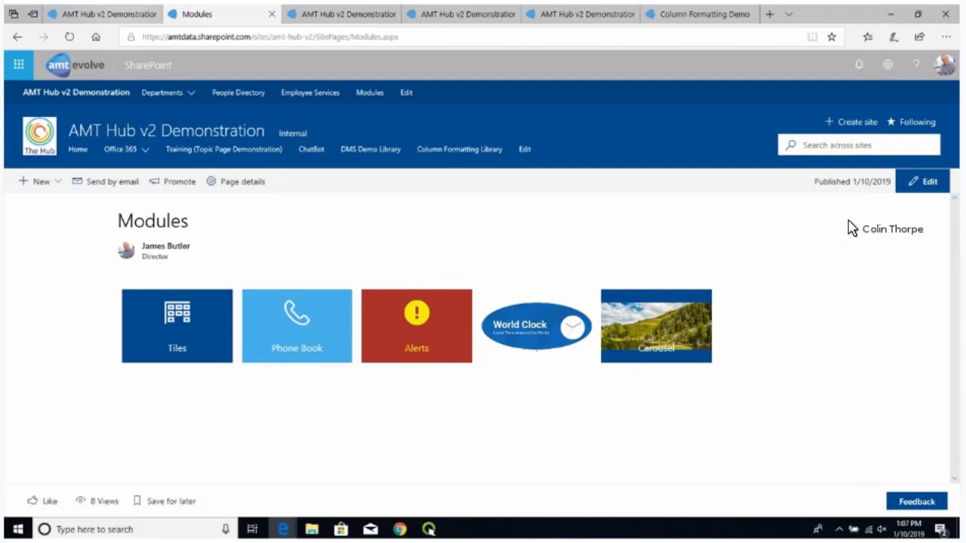
Switch the Modules page to edit mode, try a 'ti' web part search, and select the Tiles web part.
click(921, 183)
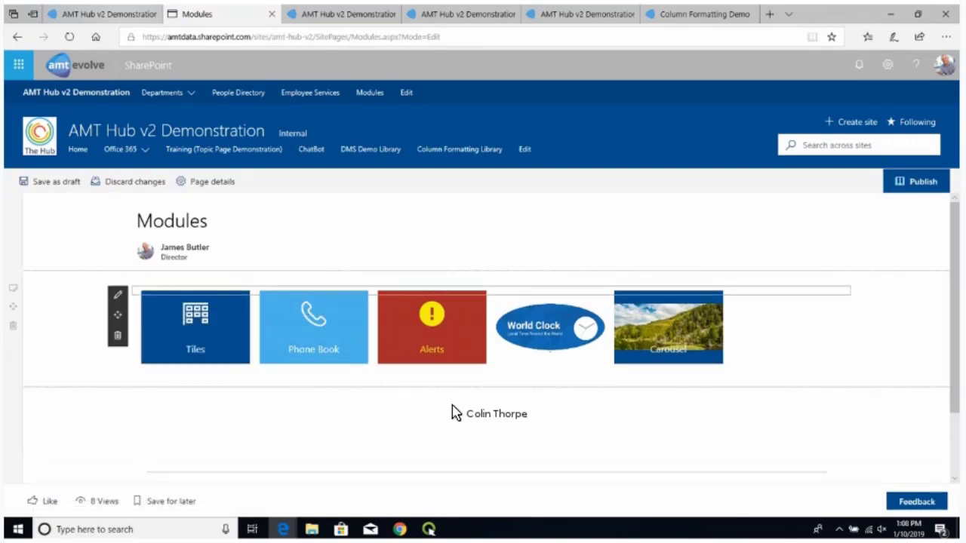
click(491, 407)
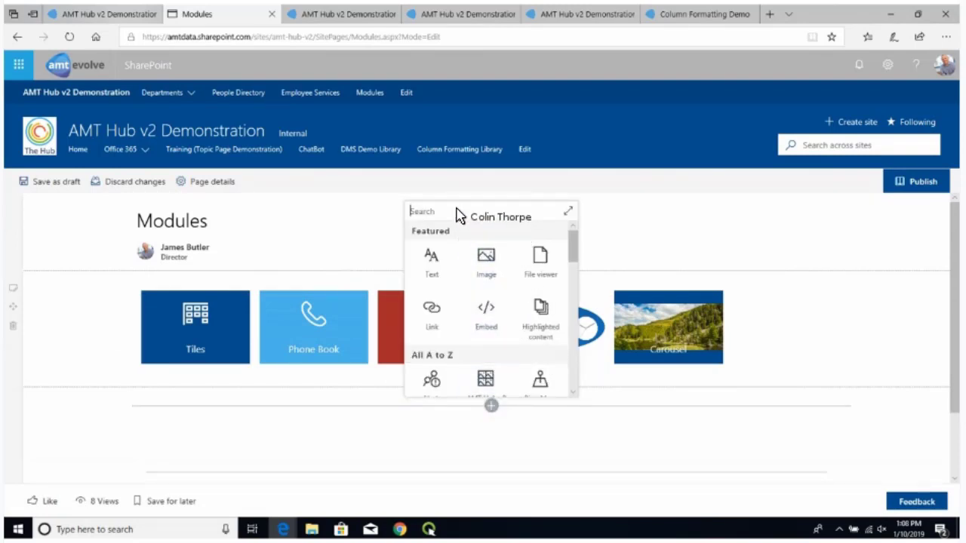
text(ti)
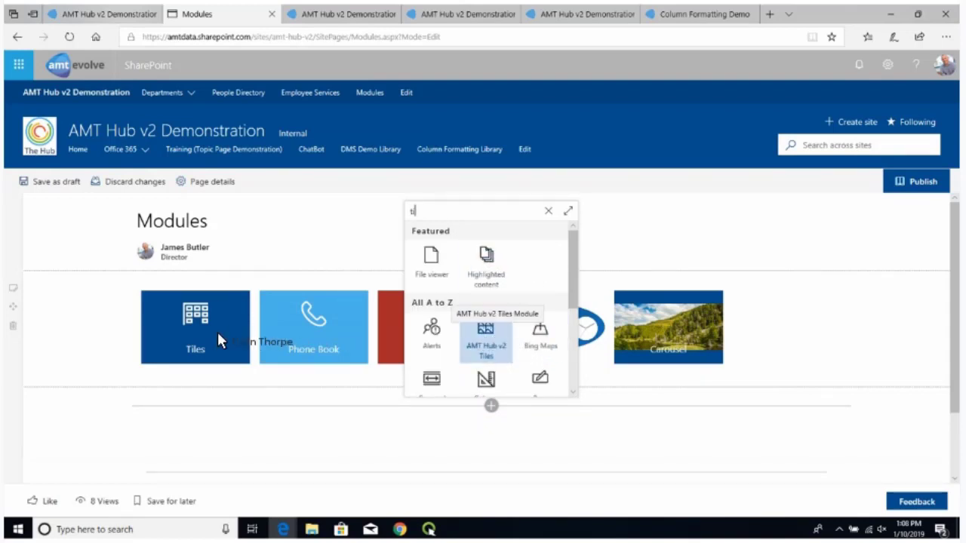
click(68, 352)
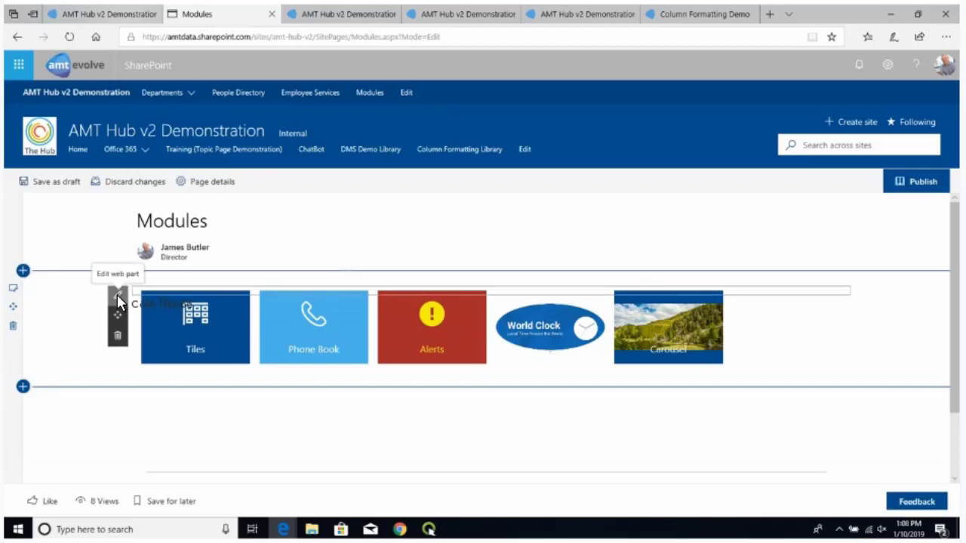
Set the Tiles web part to lay the tiles out in three columns.
click(117, 299)
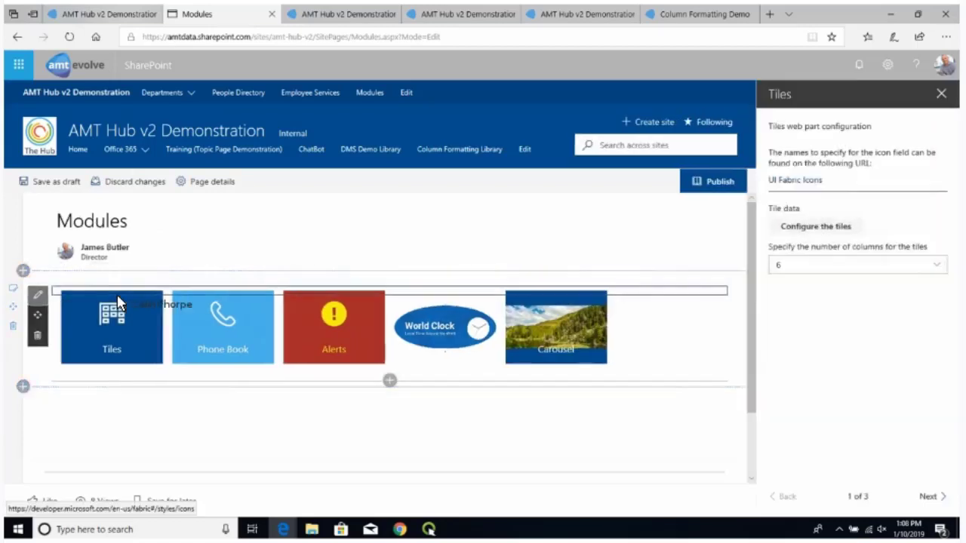
click(835, 269)
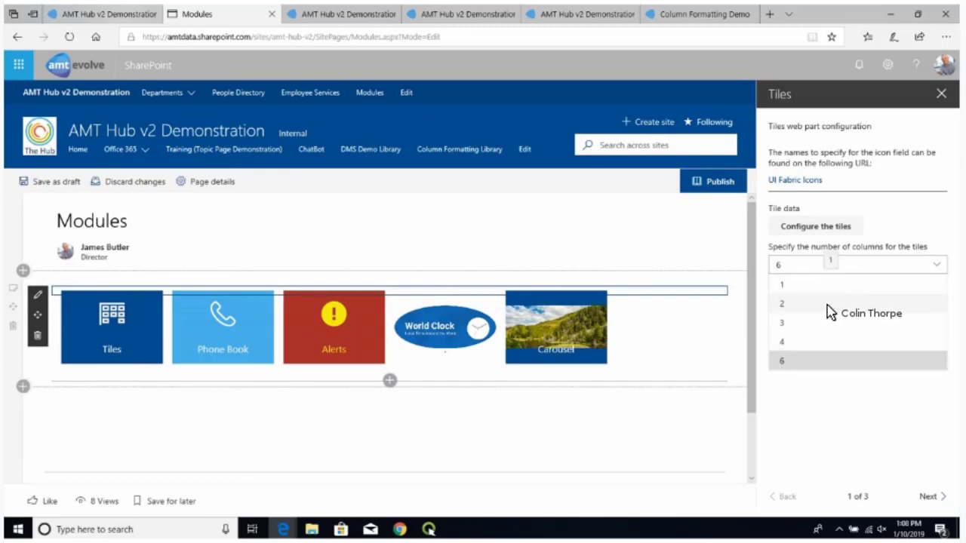
click(830, 309)
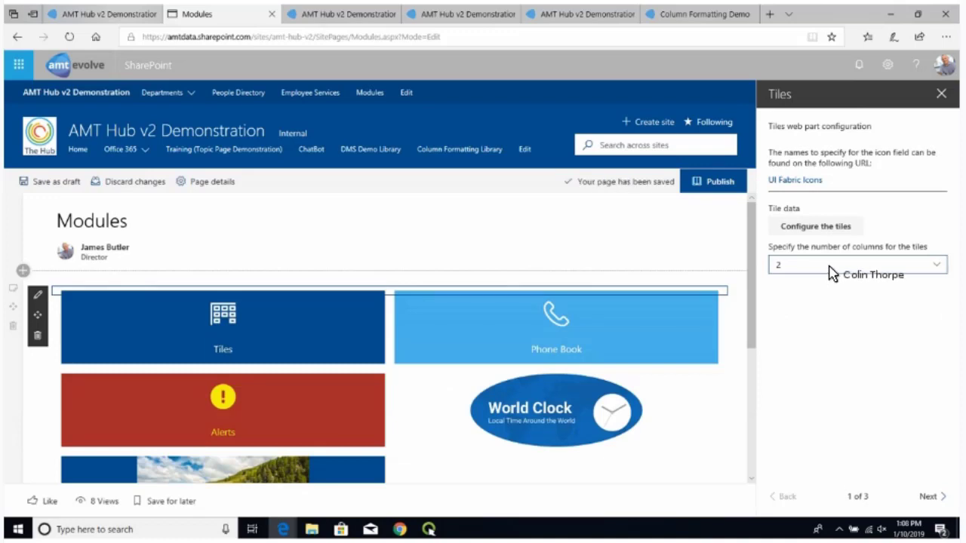
key(Return)
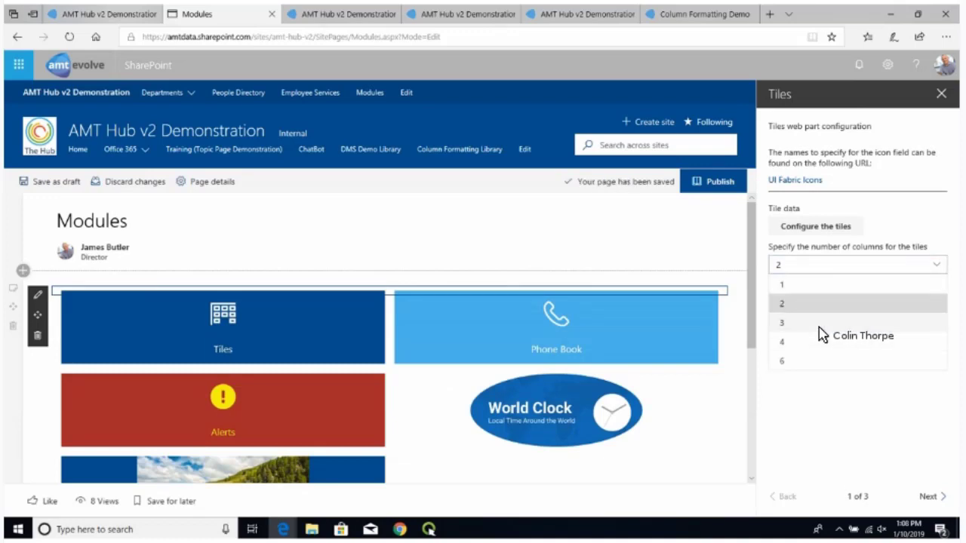
click(819, 325)
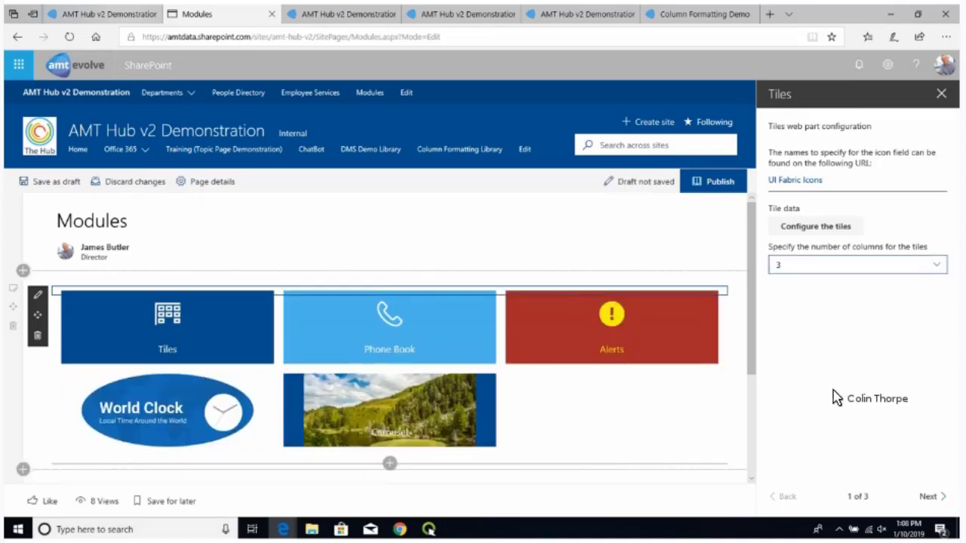
click(938, 500)
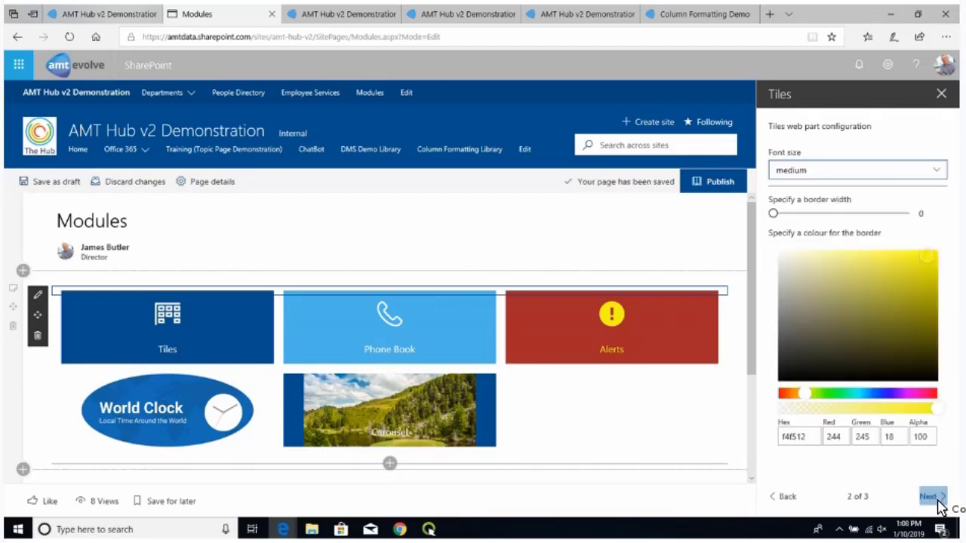
Give the tiles medium-size labels, border width 0 and border colour aaaa32.
click(822, 175)
click(809, 207)
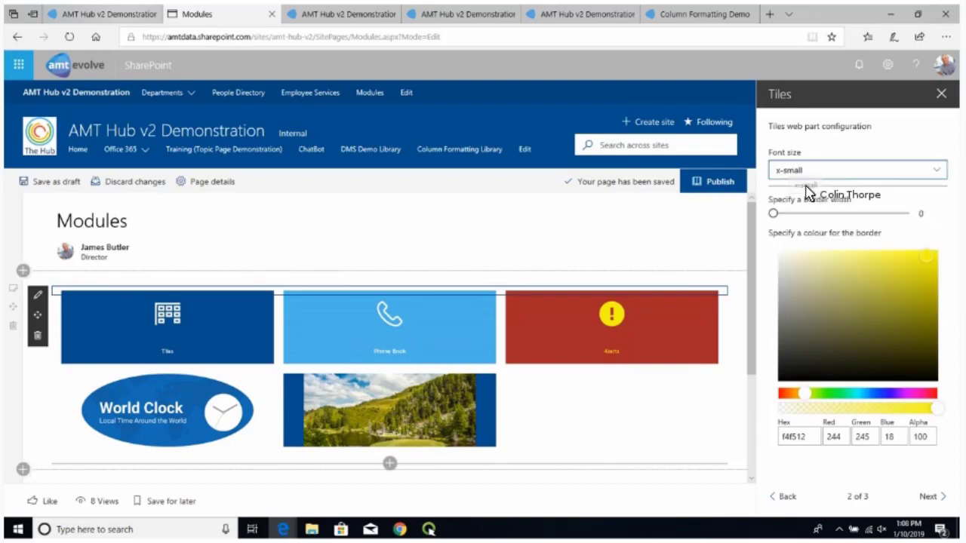
key(space)
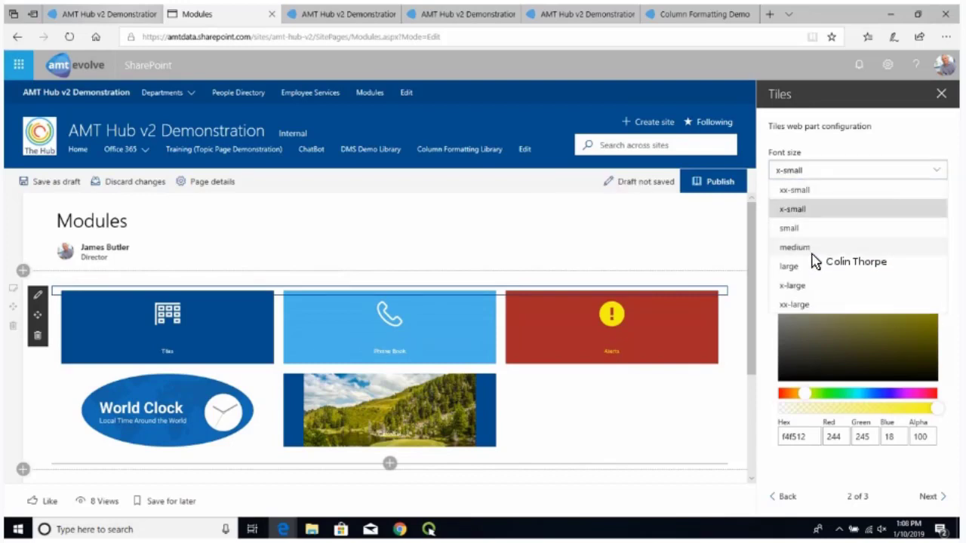
click(812, 254)
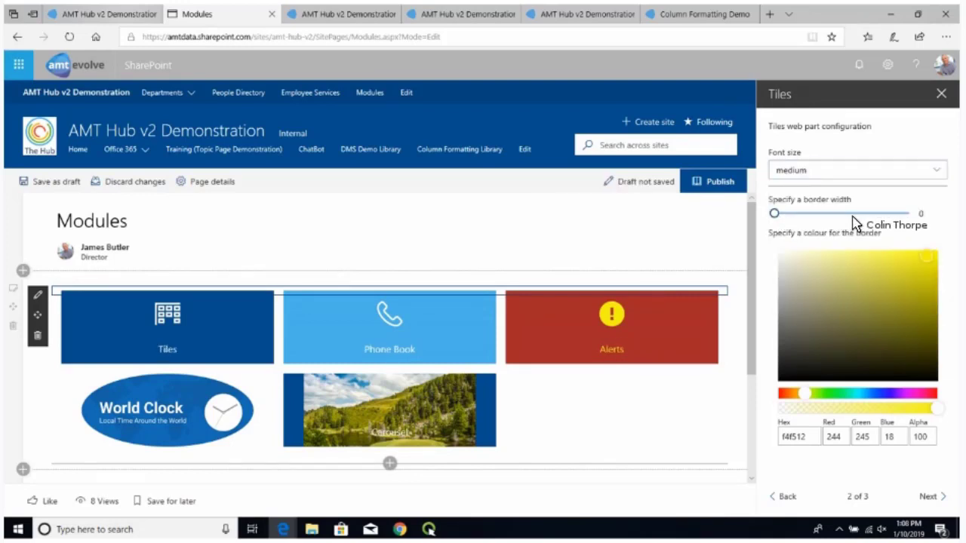
drag(852, 217, 754, 216)
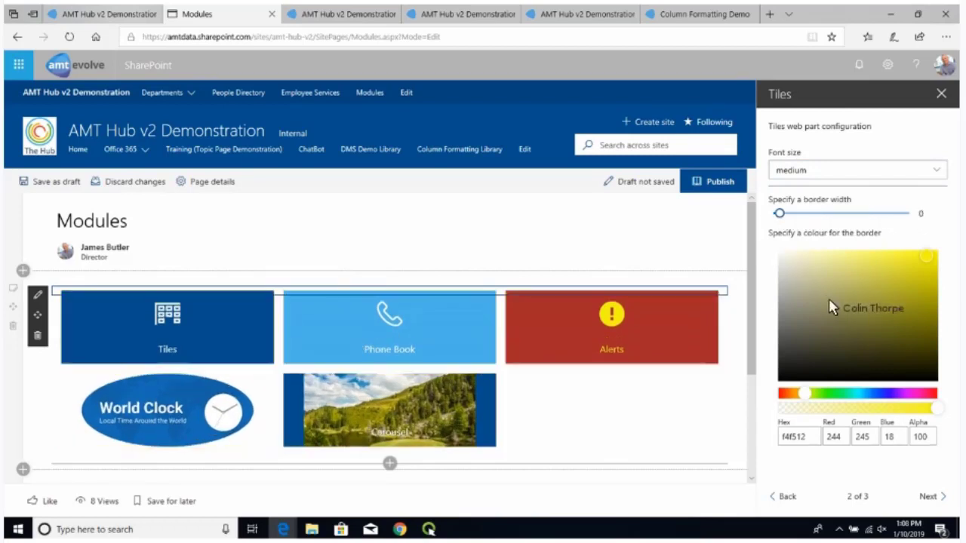
click(891, 295)
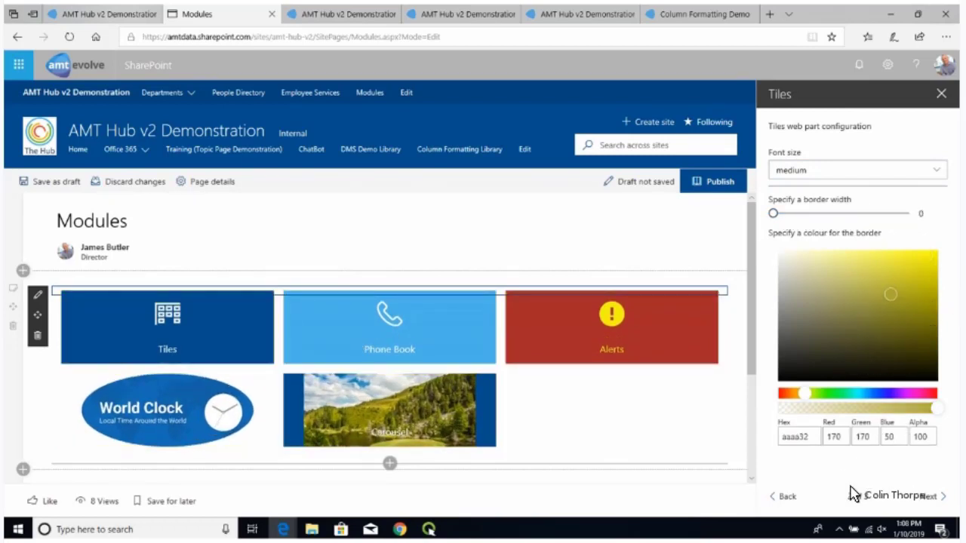
click(928, 496)
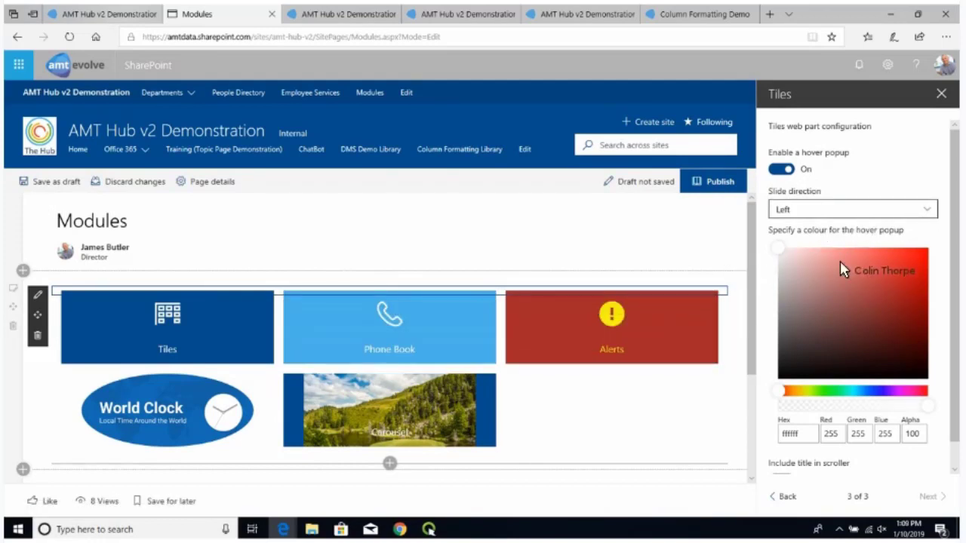
Make hover popups slide from the Right in colour ab3737, leaving Include title in scroller off.
key(alt+Down)
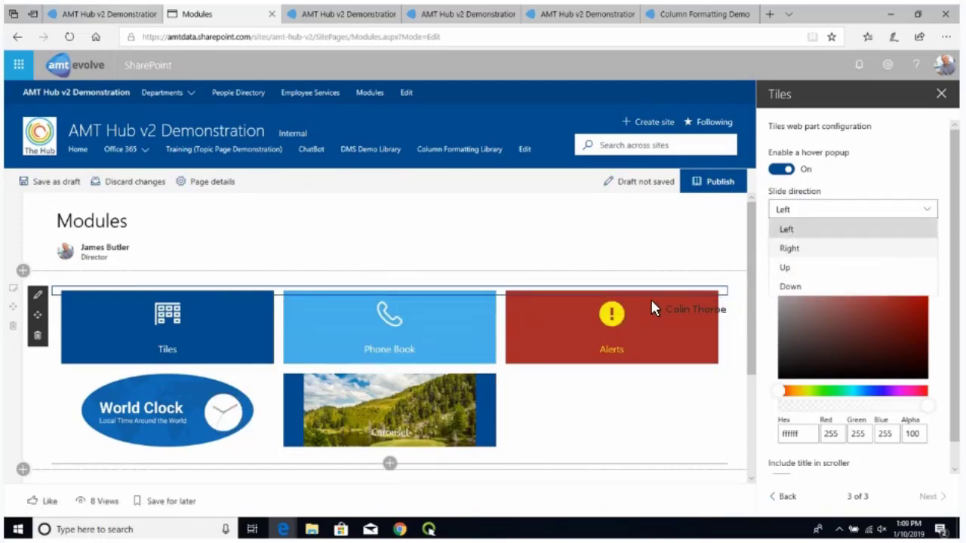
key(Return)
mouse_move(320, 314)
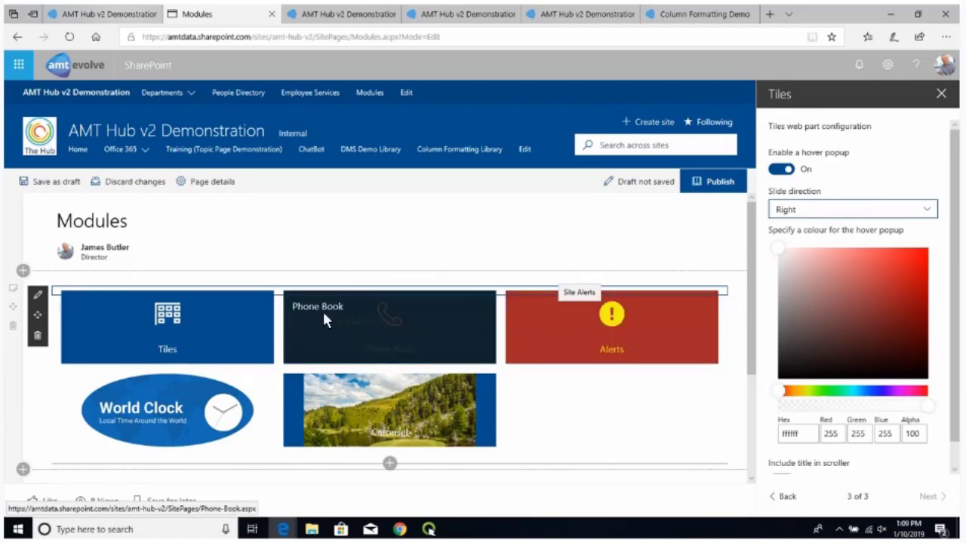
click(878, 292)
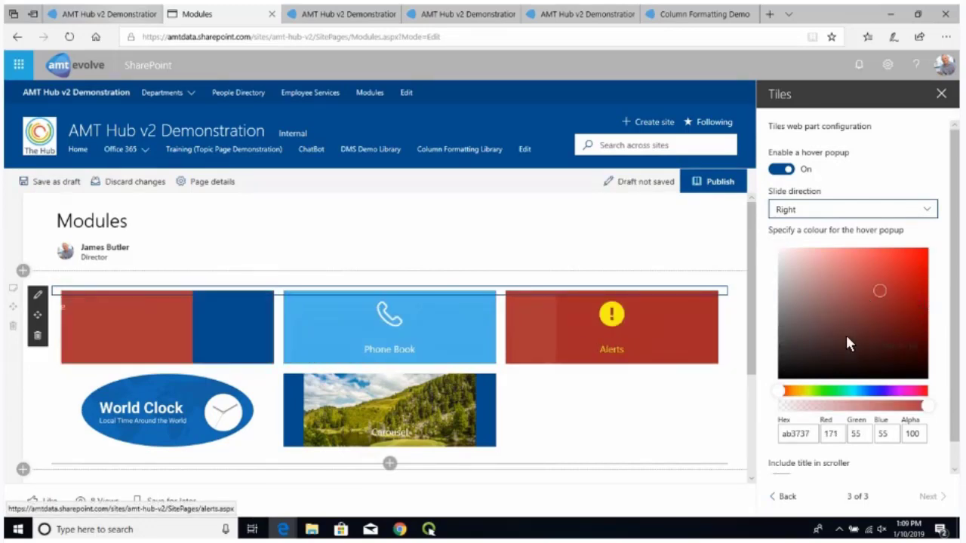
scroll(872, 338, down, 1)
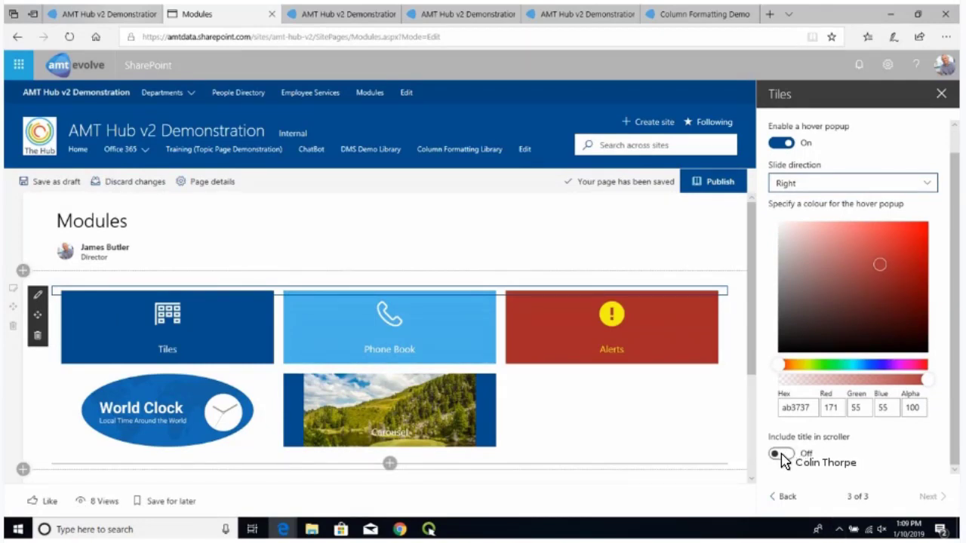
click(780, 455)
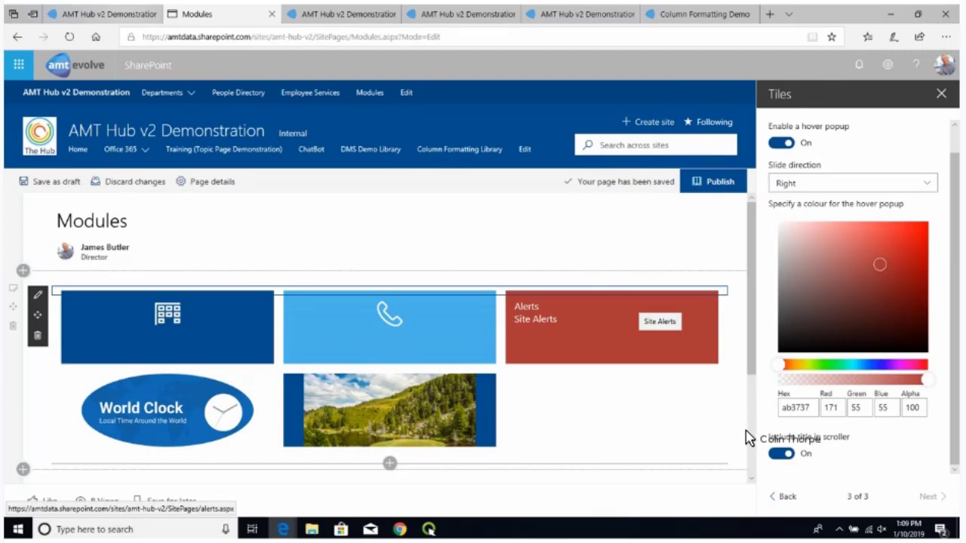
click(777, 455)
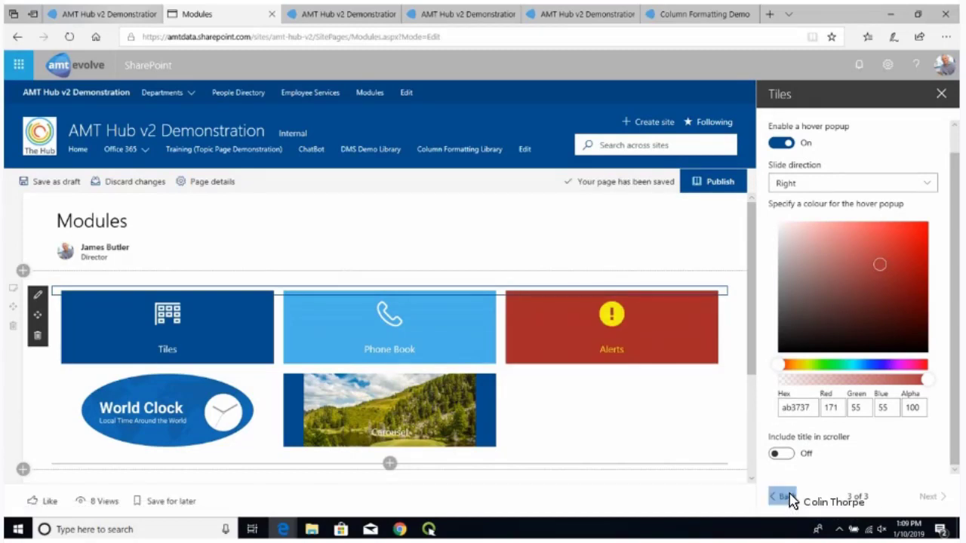
click(789, 496)
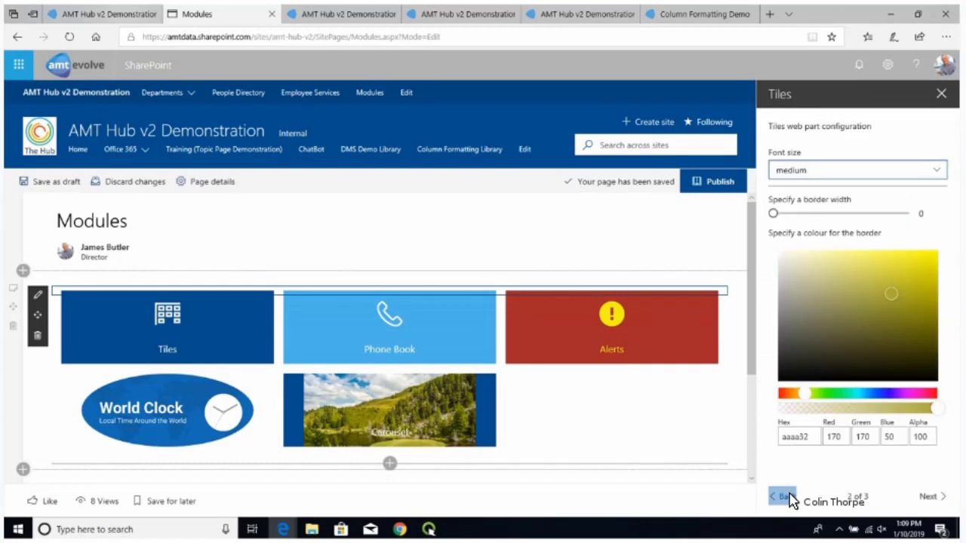
Browse the Fabric Icons gallery, selecting icon names such as AddFavoriteFill and AdminELogoInverse32.
click(789, 495)
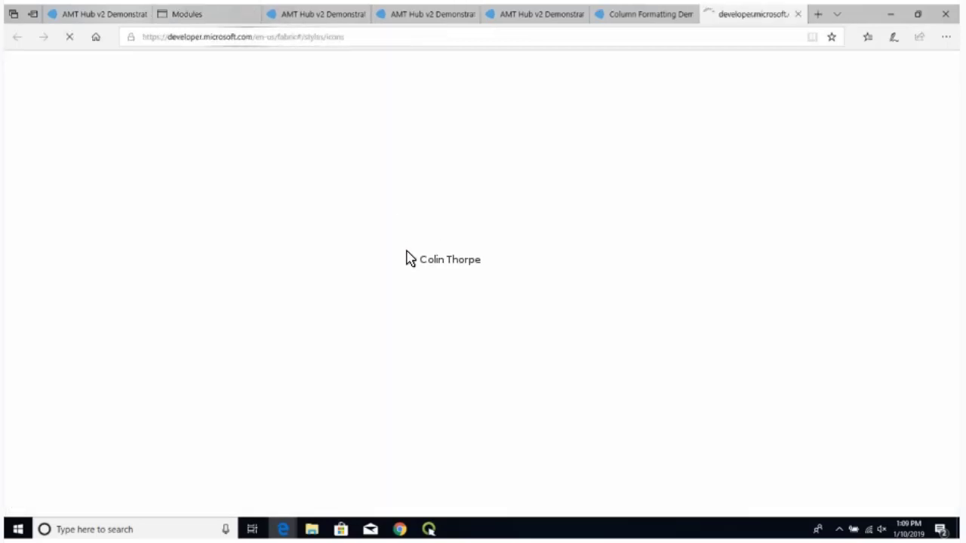
scroll(402, 292, down, 1)
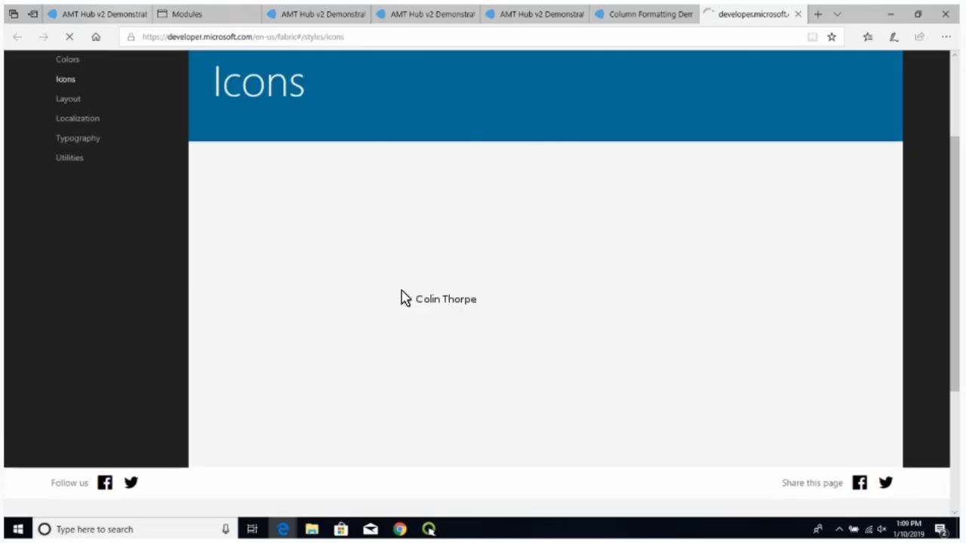
scroll(401, 298, down, 2)
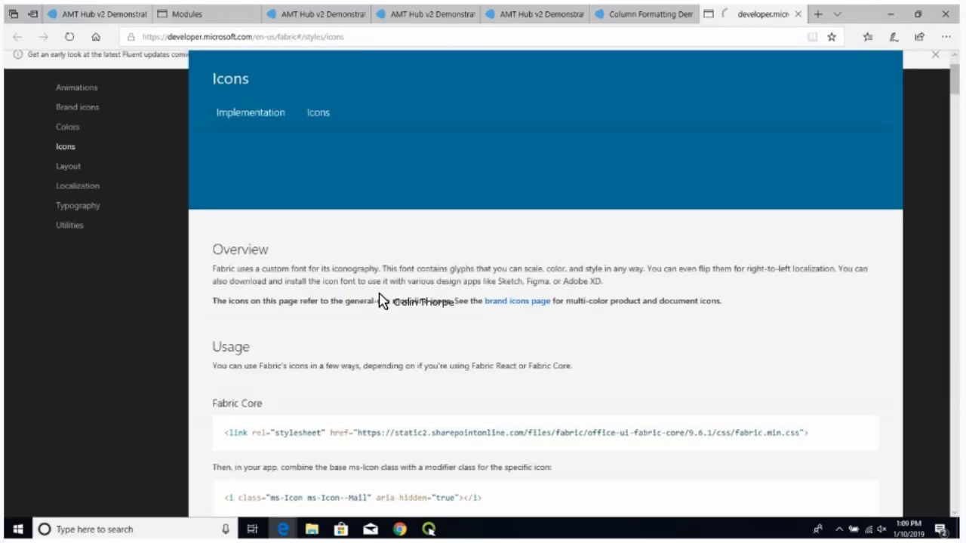
scroll(339, 302, down, 10)
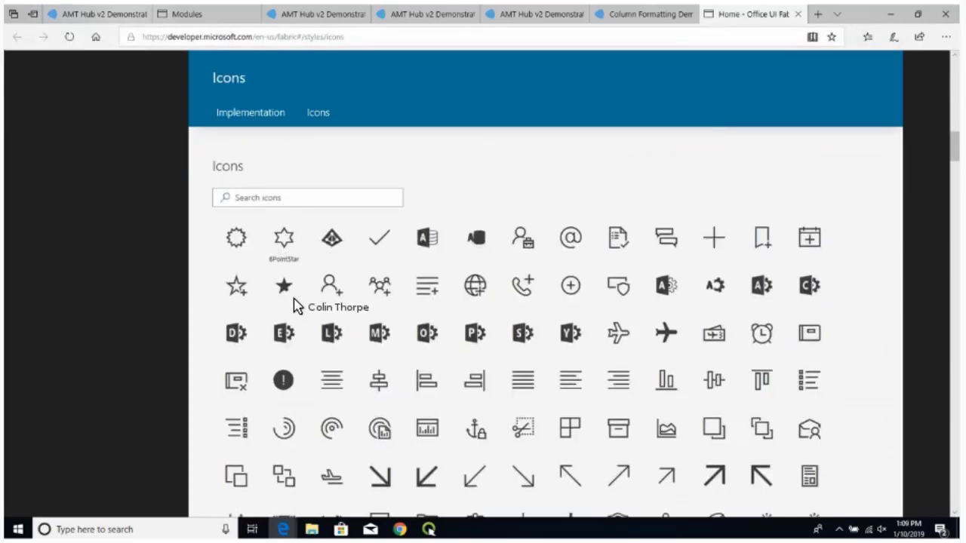
drag(286, 312, 276, 330)
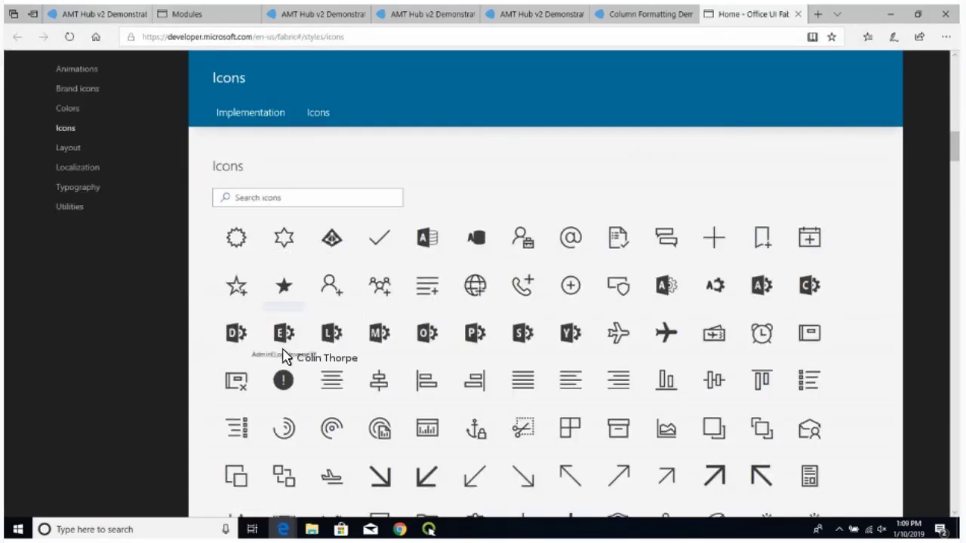
double_click(284, 354)
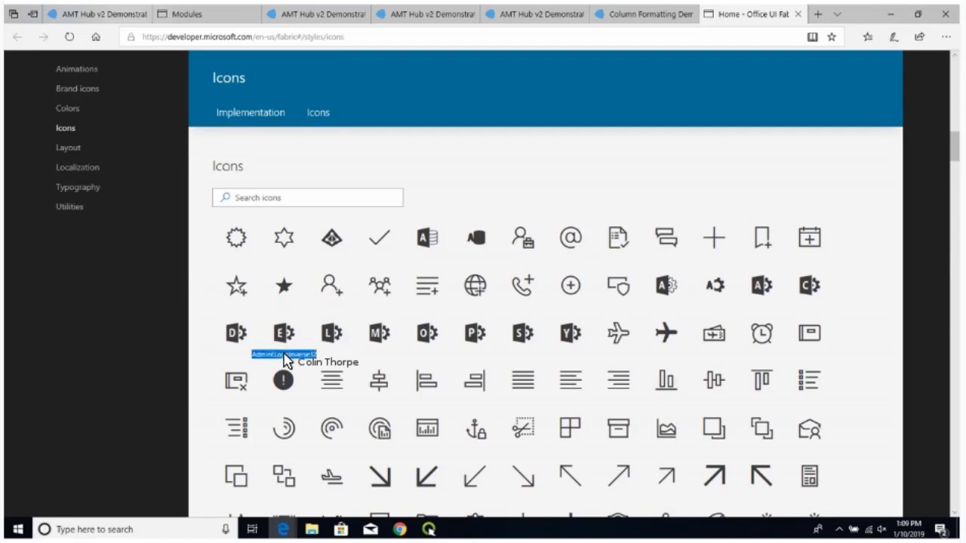
scroll(285, 360, down, 1)
scroll(286, 361, up, 1)
scroll(285, 360, up, 5)
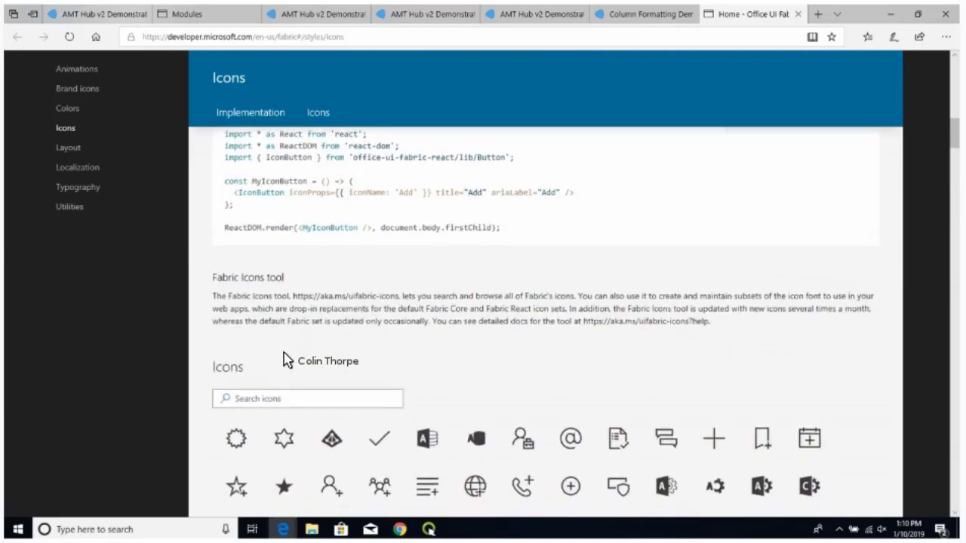
scroll(281, 356, down, 7)
scroll(181, 52, up, 4)
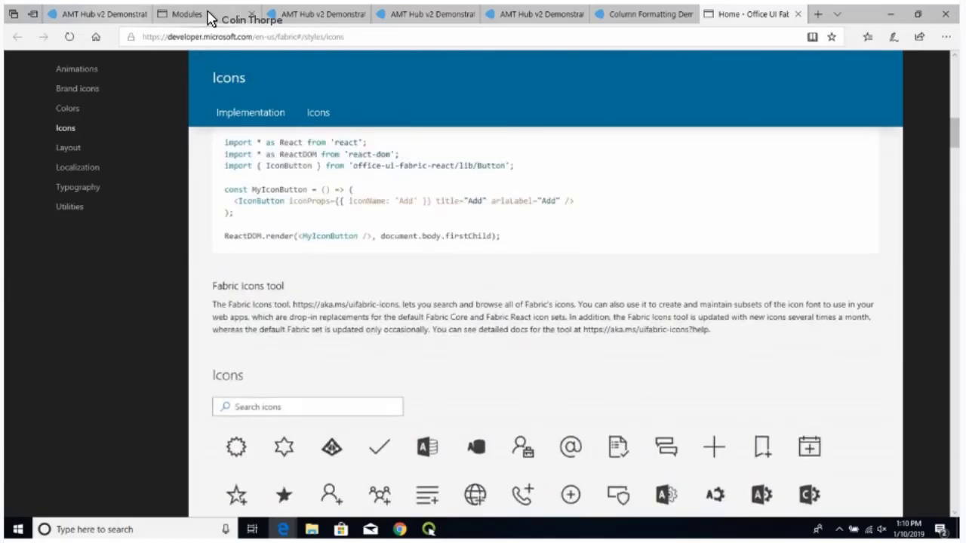
Back on the Modules page, open the tile settings grid and review each tile's icon name.
key(ctrl+2)
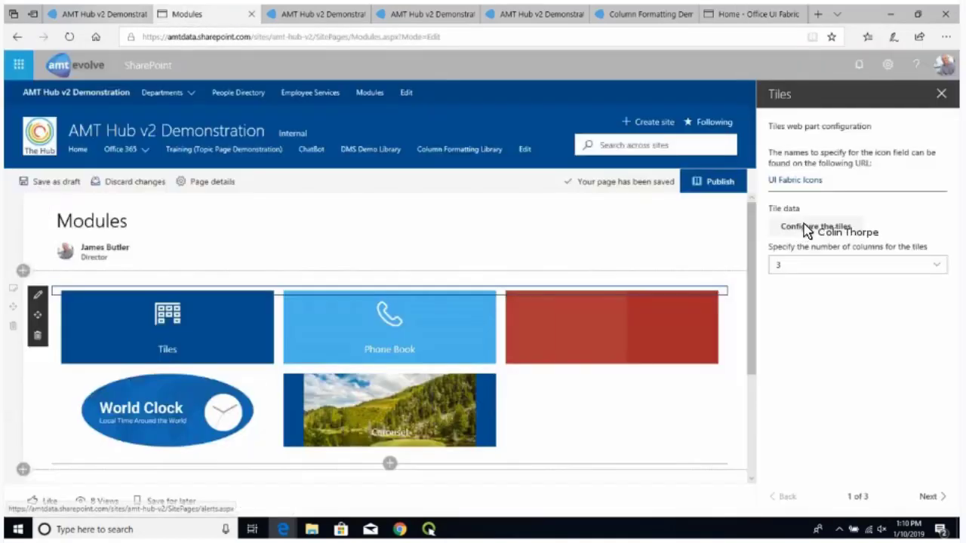
click(815, 226)
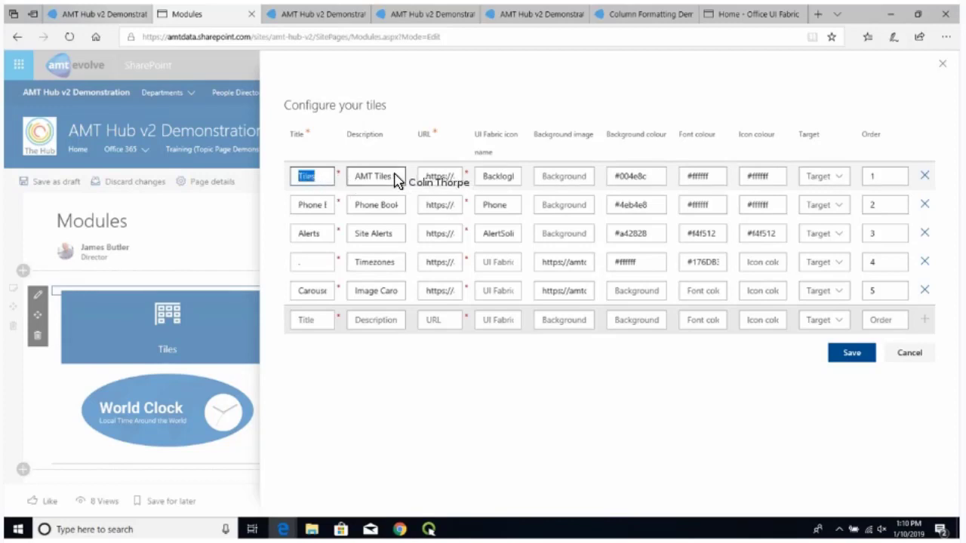
double_click(494, 183)
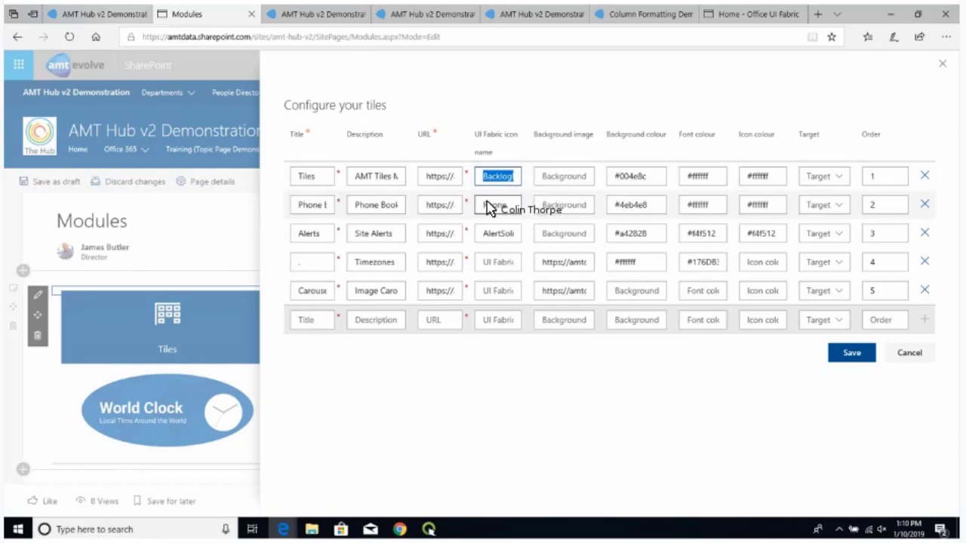
click(488, 207)
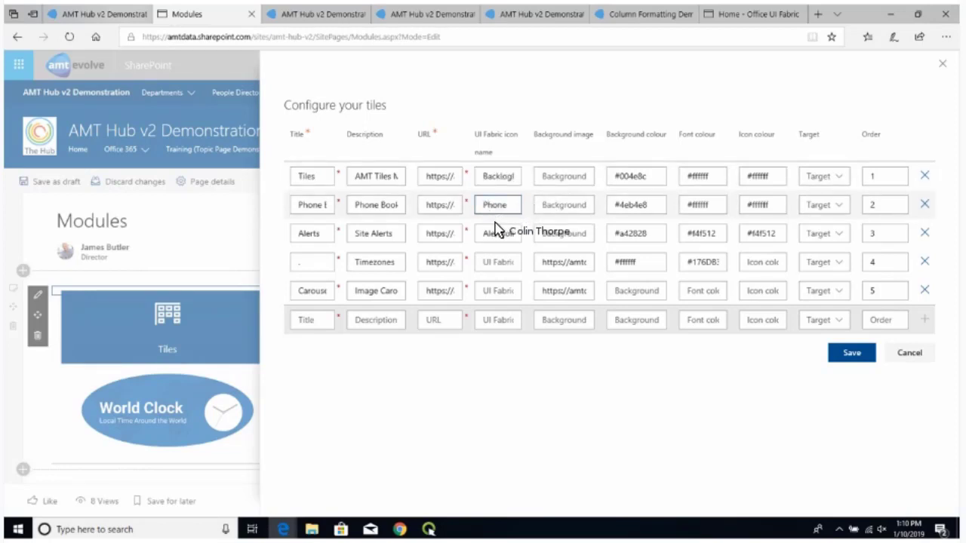
double_click(496, 236)
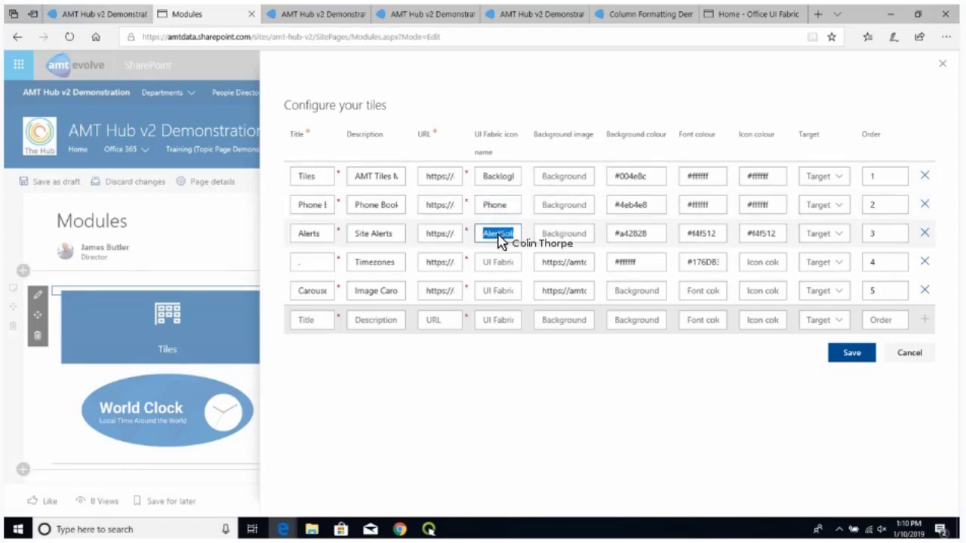
click(495, 182)
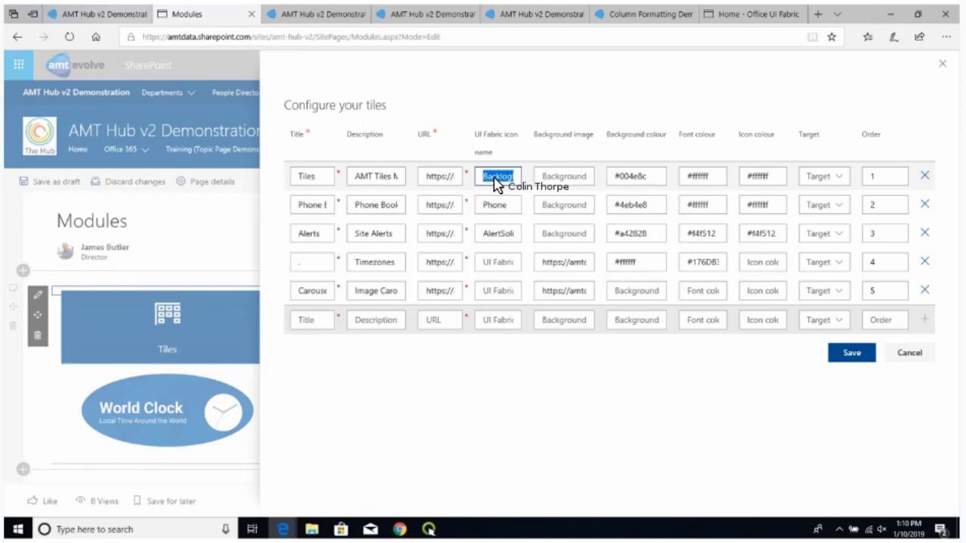
Review the tiles' background images, colours such as #004e8c, and link target choices, changing nothing.
click(560, 178)
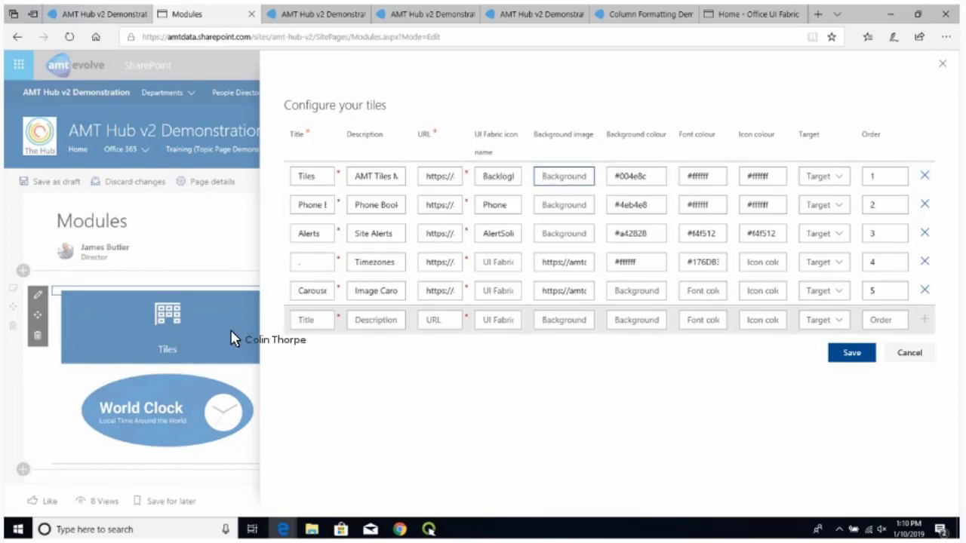
triple_click(565, 264)
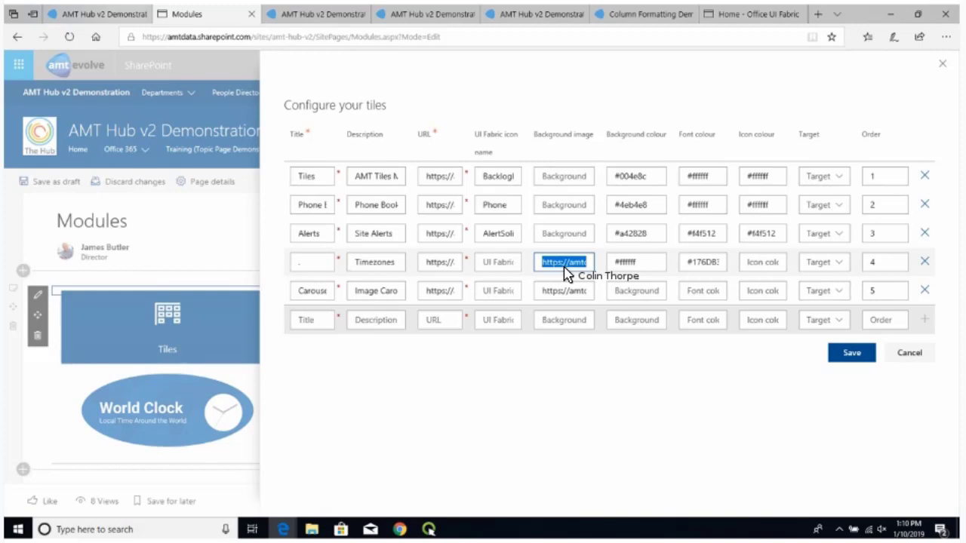
click(641, 180)
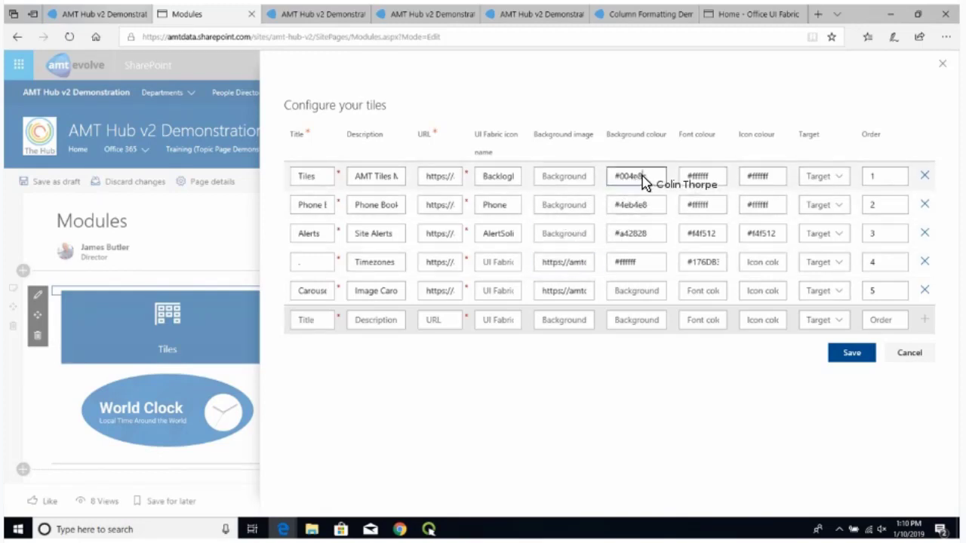
double_click(700, 180)
double_click(756, 187)
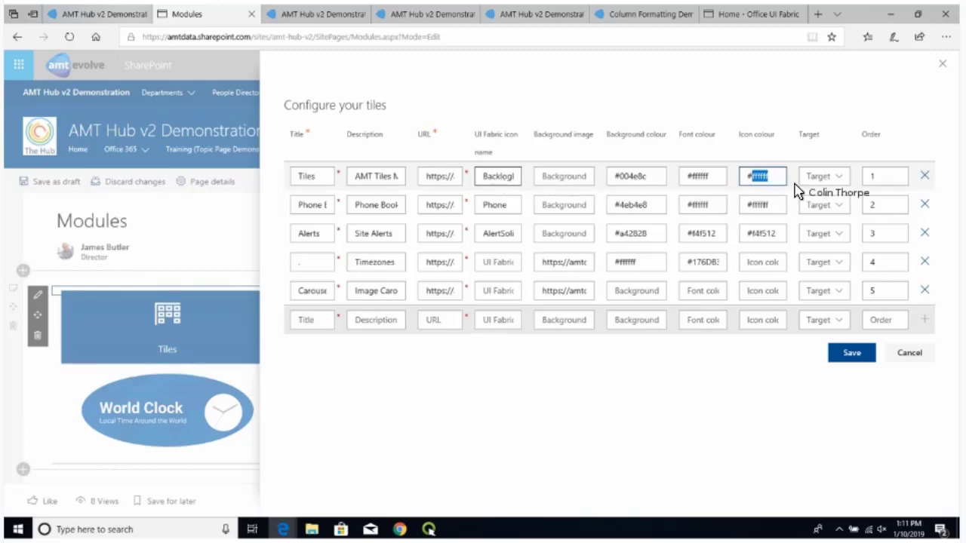
click(833, 184)
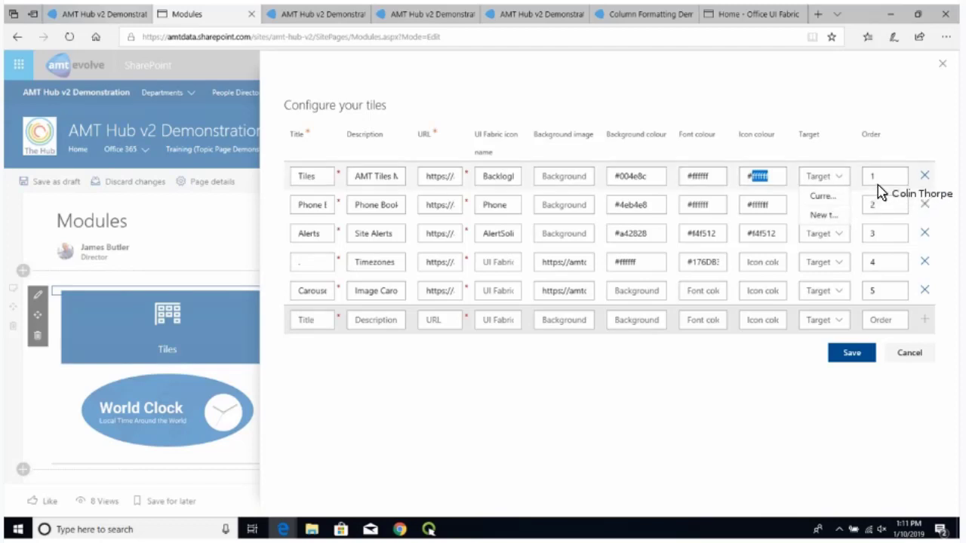
key(Tab)
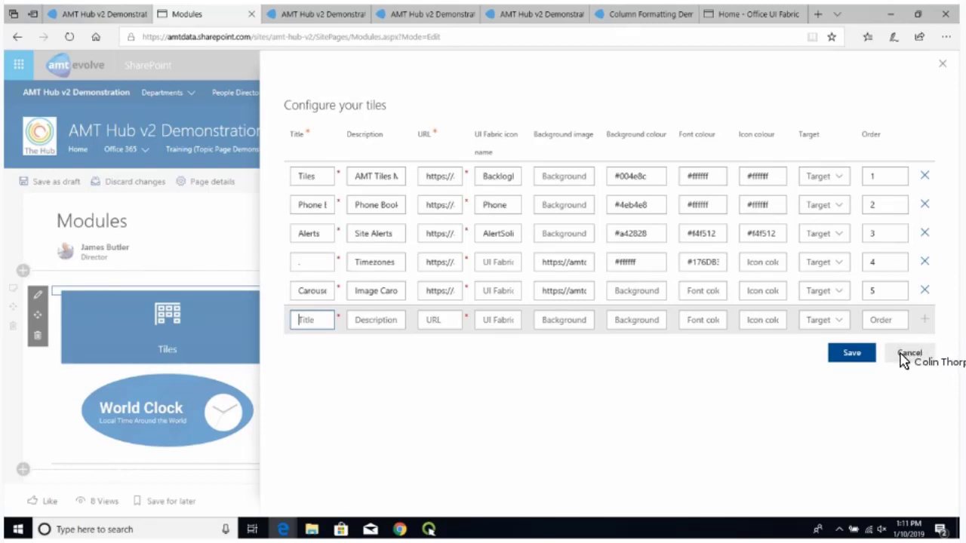
Cancel the tile grid, close the Tiles pane and confirm discarding the page changes.
click(903, 353)
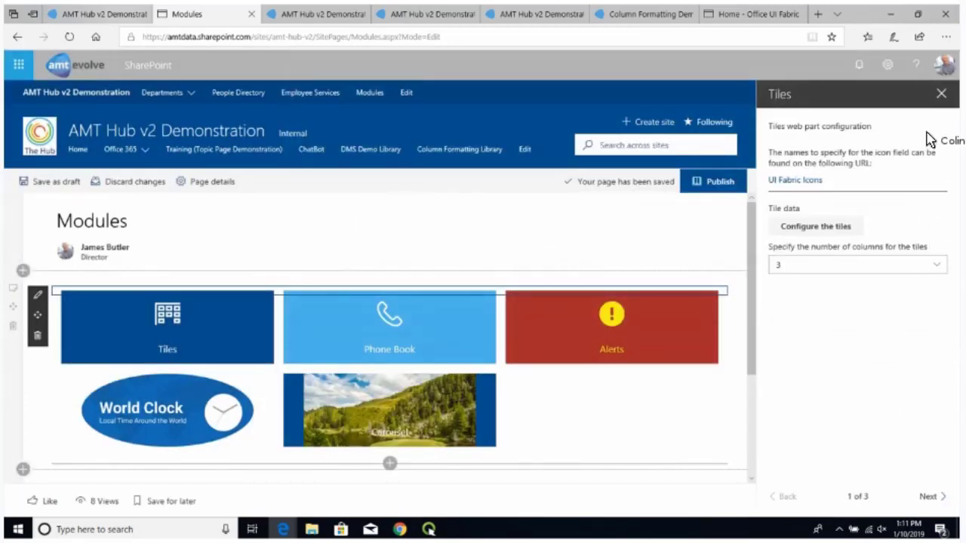
click(940, 94)
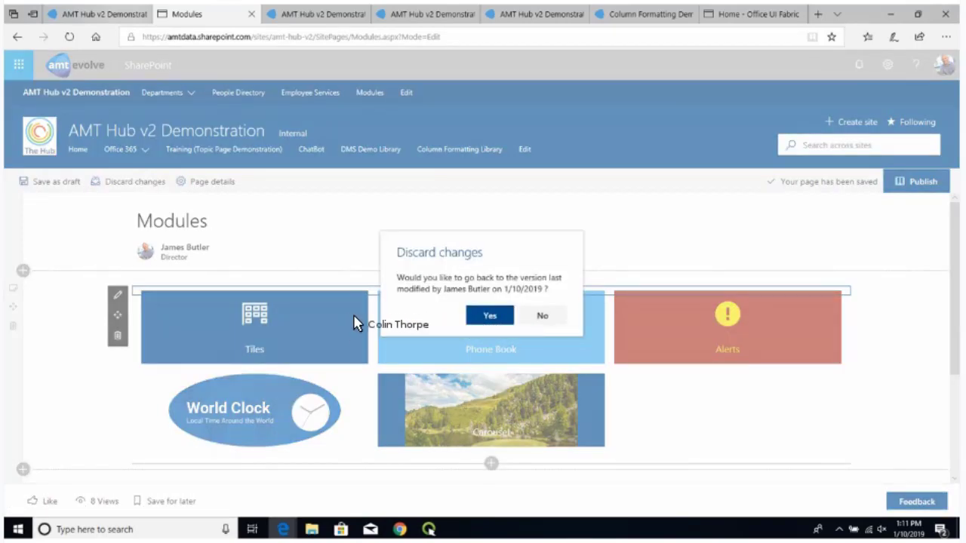
key(Return)
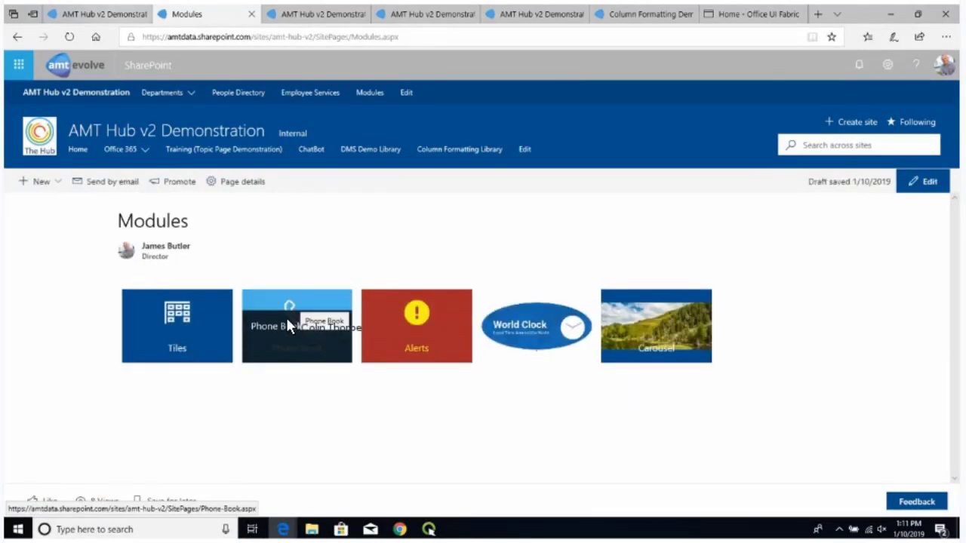
Open the Phone Book page and scroll through its contacts.
click(284, 319)
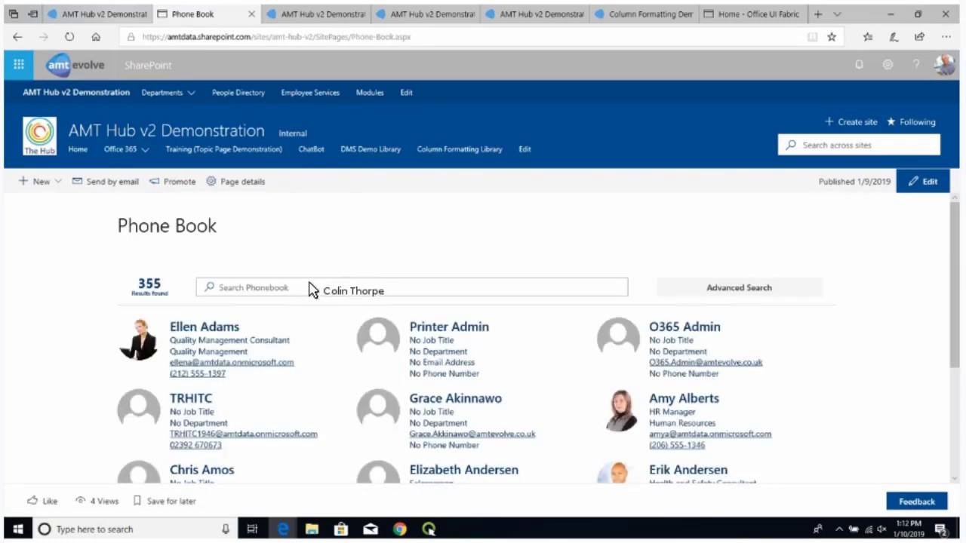
scroll(377, 355, down, 3)
scroll(394, 360, up, 2)
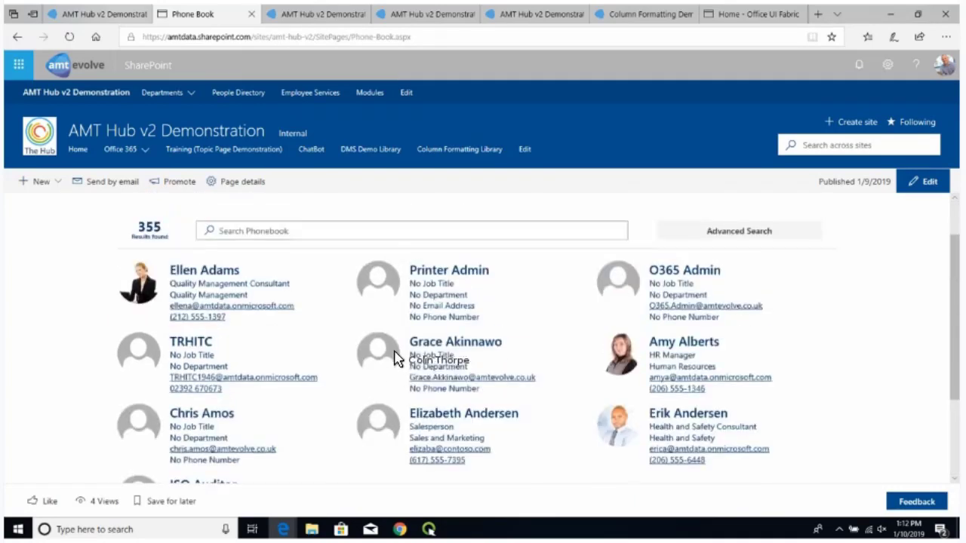
scroll(782, 243, down, 2)
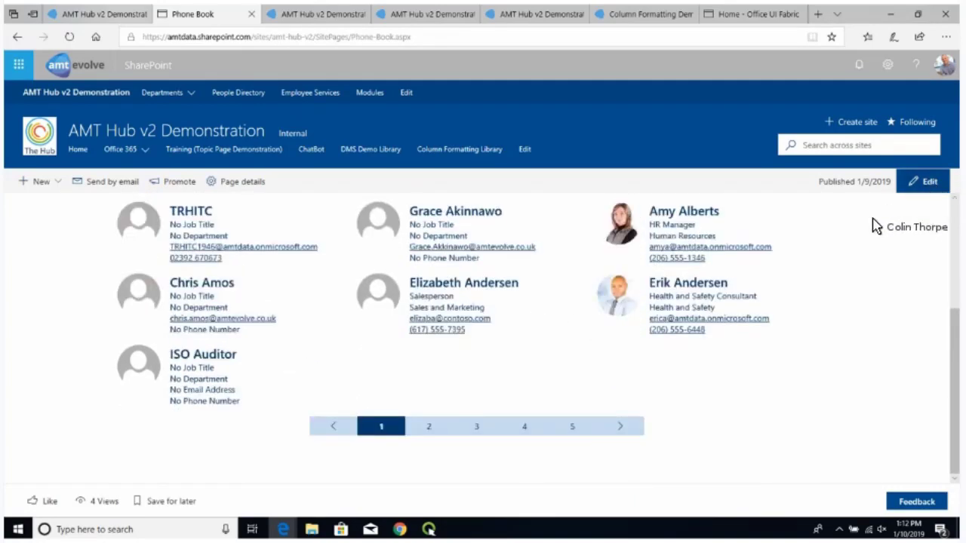
scroll(804, 296, up, 3)
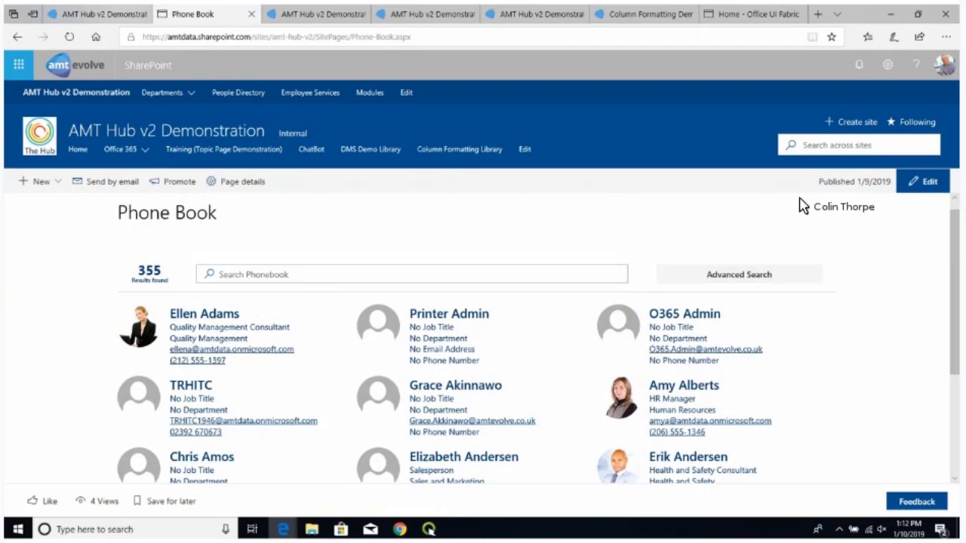
right_click(946, 67)
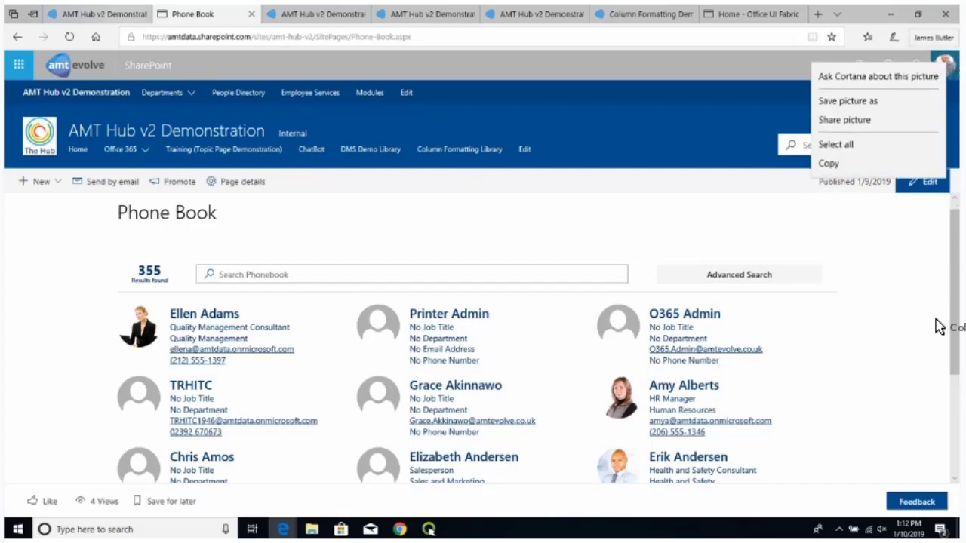
click(911, 331)
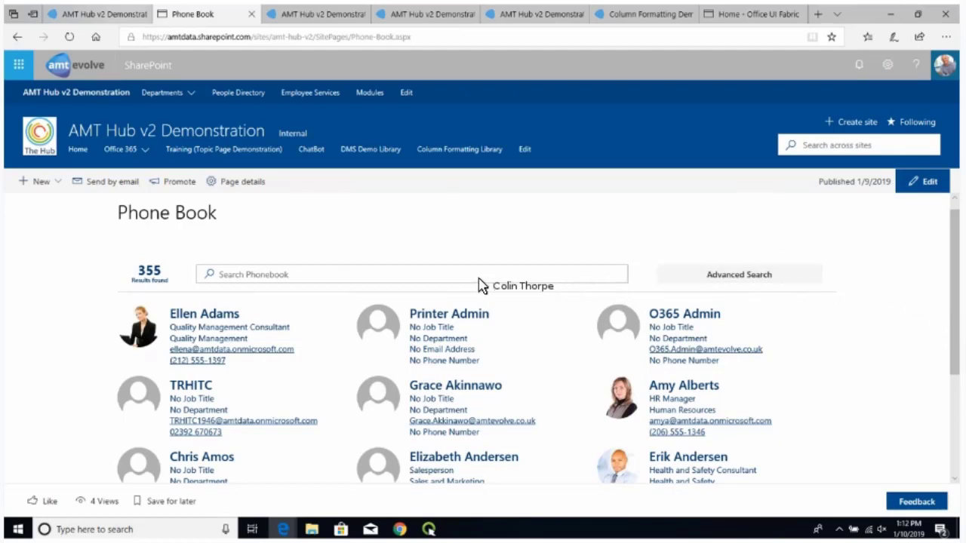
Start a phone book search and note the 355 results count.
click(448, 276)
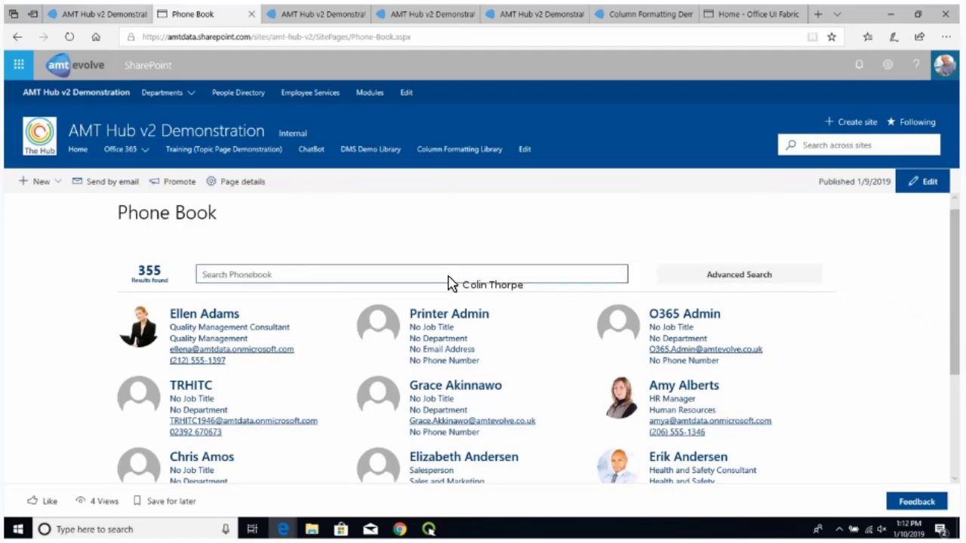
scroll(302, 256, down, 1)
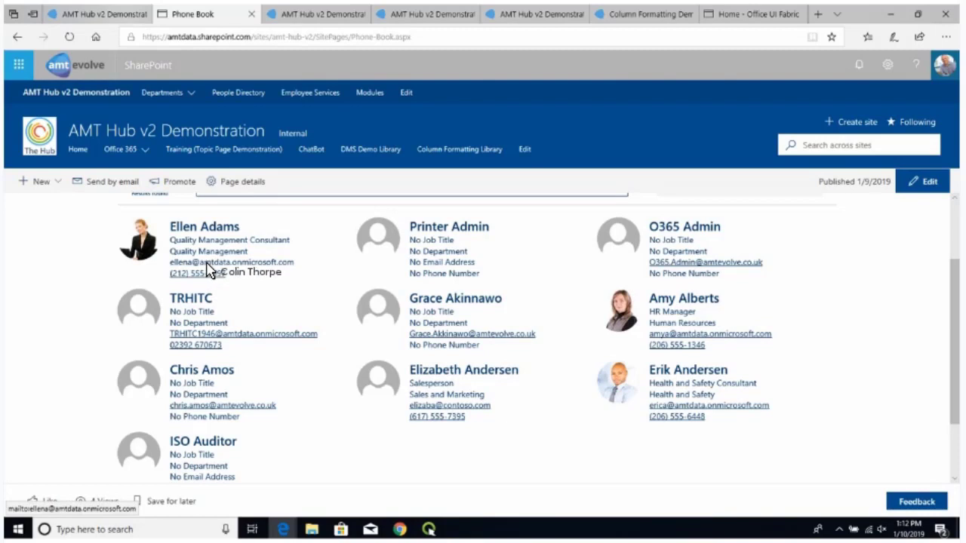
scroll(209, 272, up, 1)
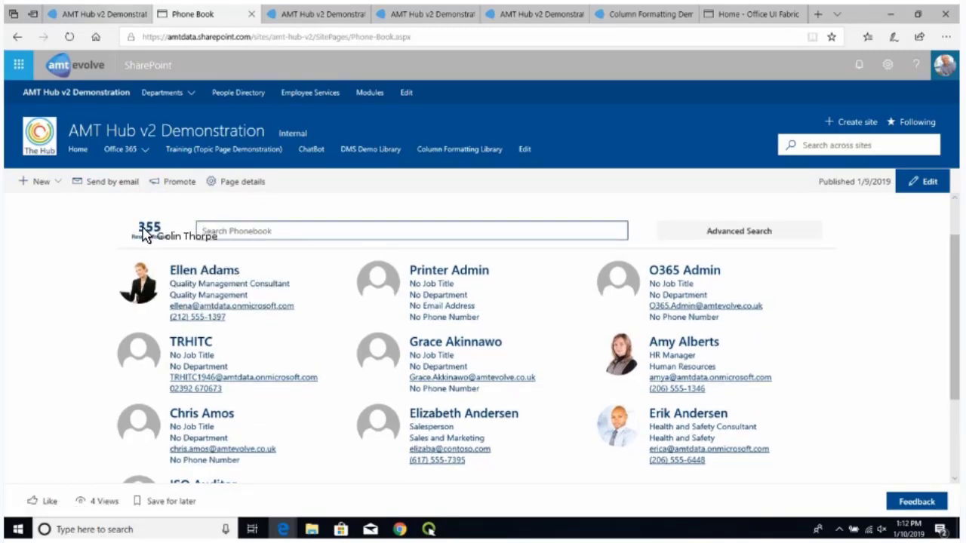
drag(140, 232, 190, 229)
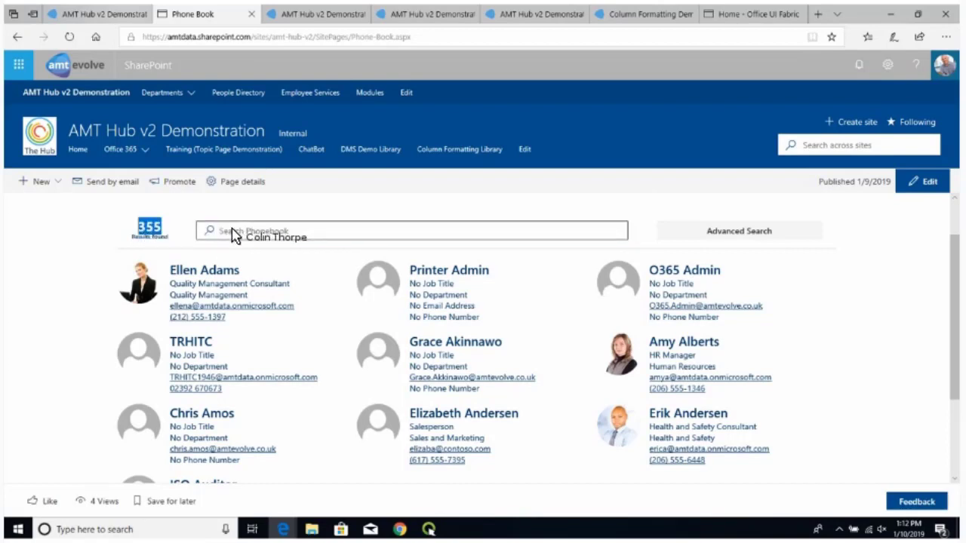
click(232, 230)
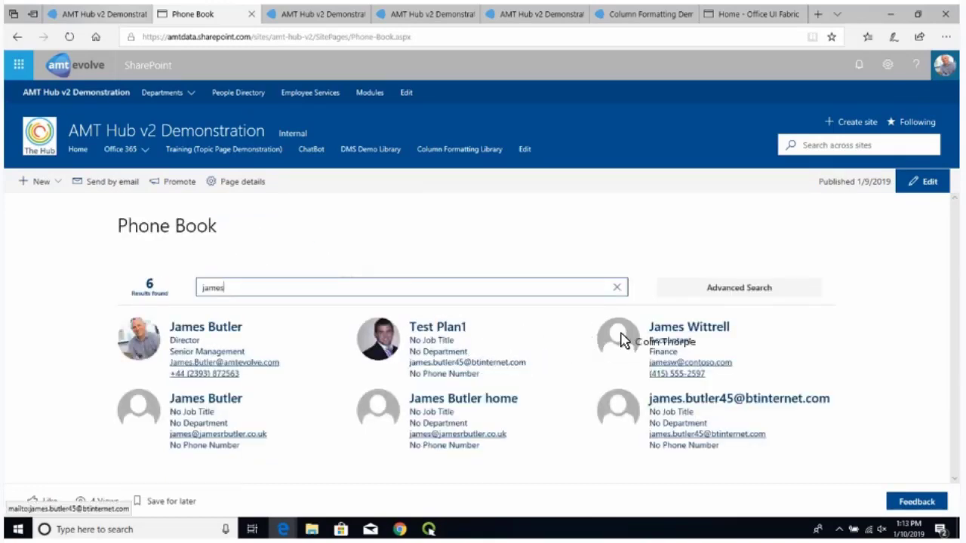
In Advanced Search, filter the phone book by the Audits keyword.
click(744, 291)
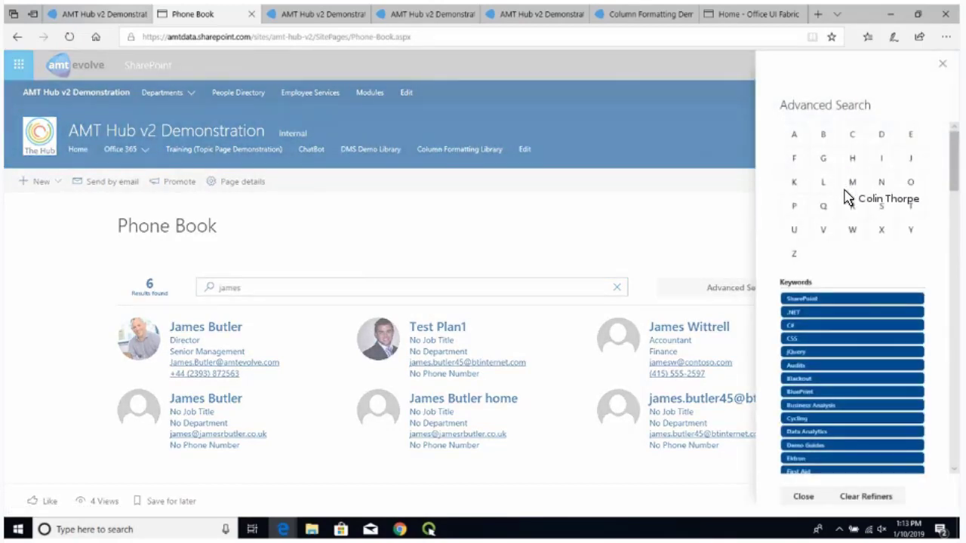
scroll(805, 211, down, 2)
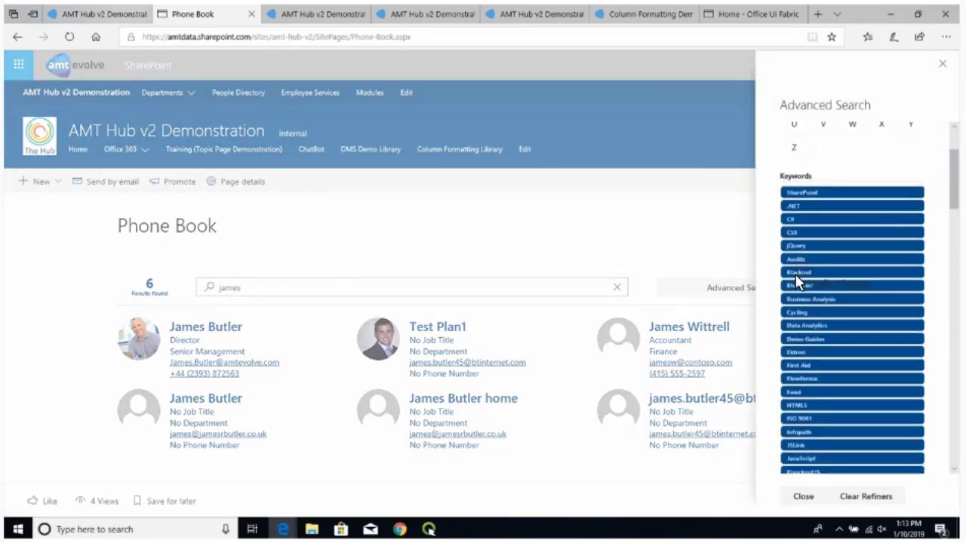
scroll(797, 287, down, 1)
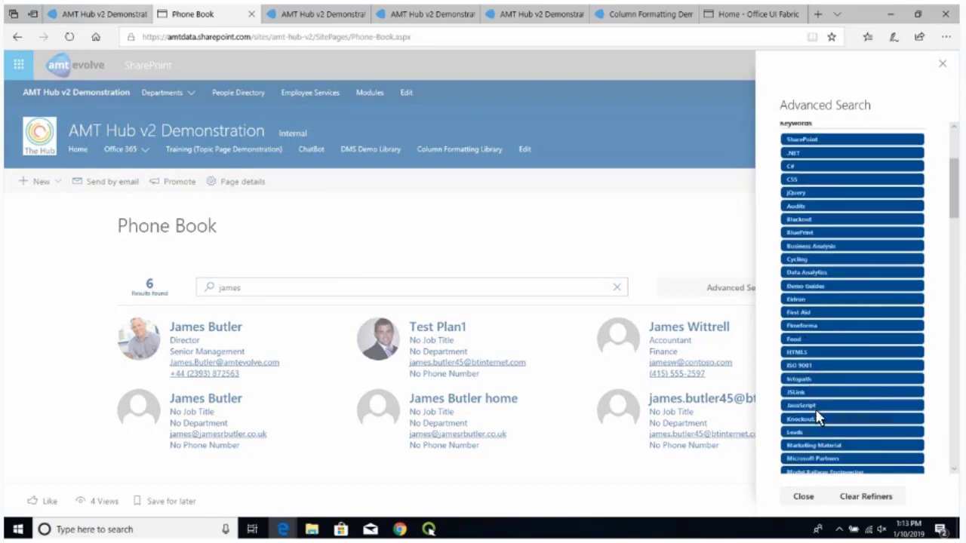
scroll(811, 371, up, 2)
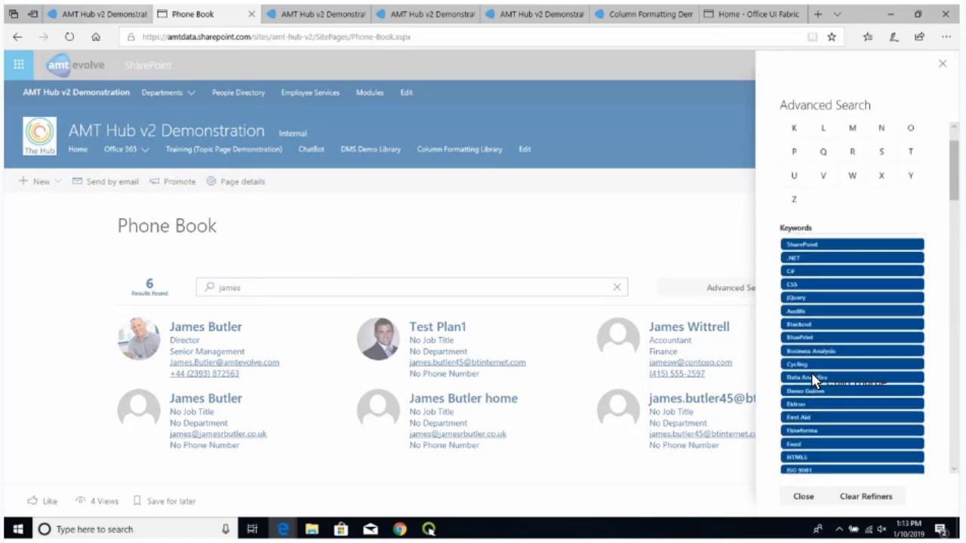
scroll(811, 372, down, 4)
scroll(811, 372, down, 8)
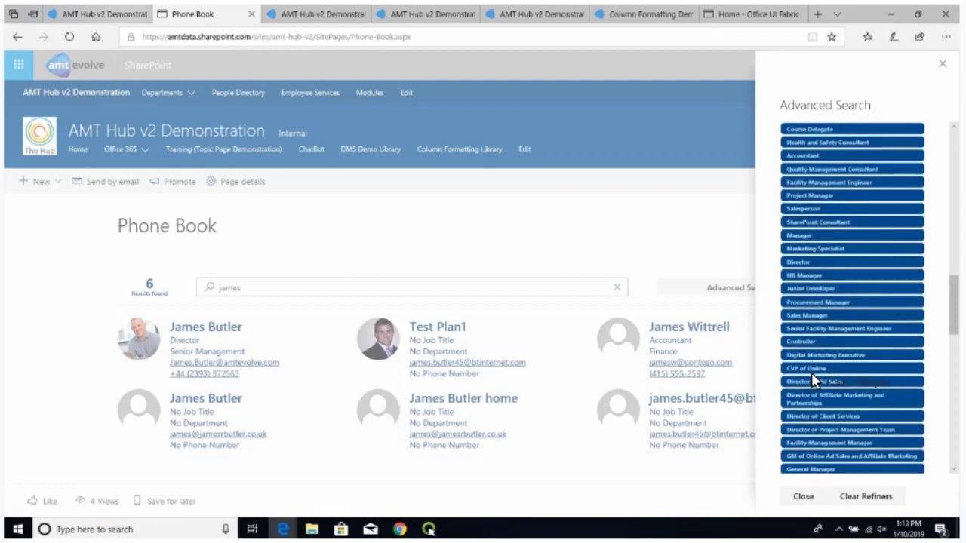
scroll(811, 371, down, 8)
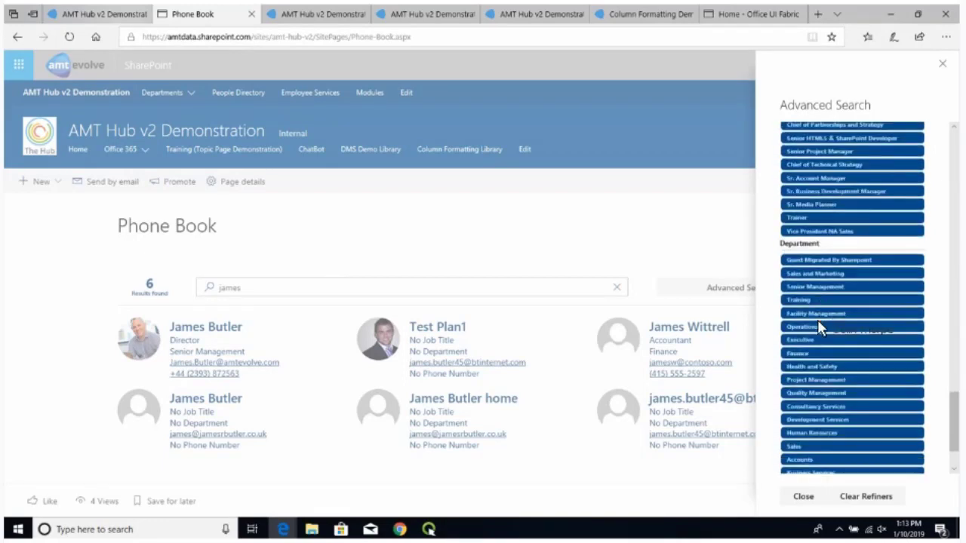
scroll(820, 346, down, 3)
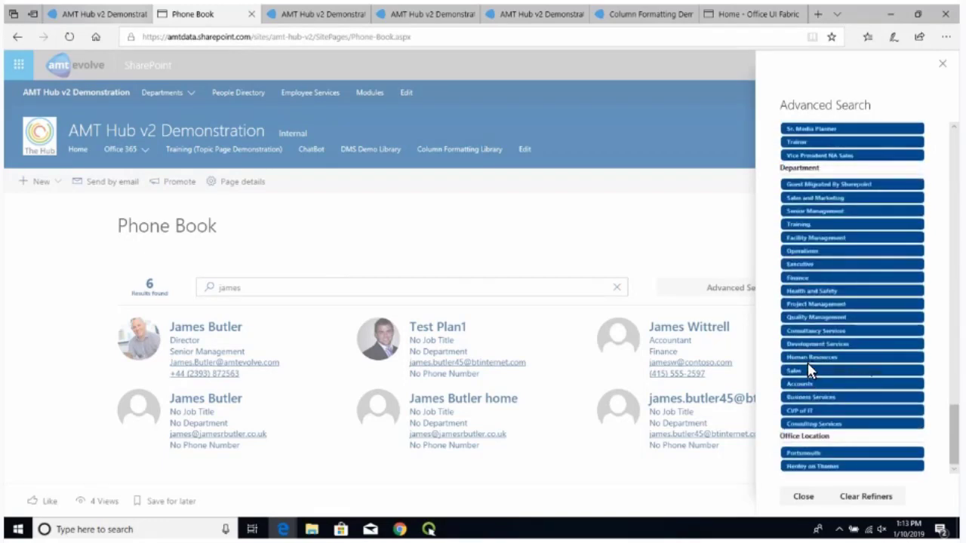
drag(809, 356, 800, 217)
scroll(819, 415, up, 10)
scroll(802, 203, up, 10)
scroll(800, 218, down, 3)
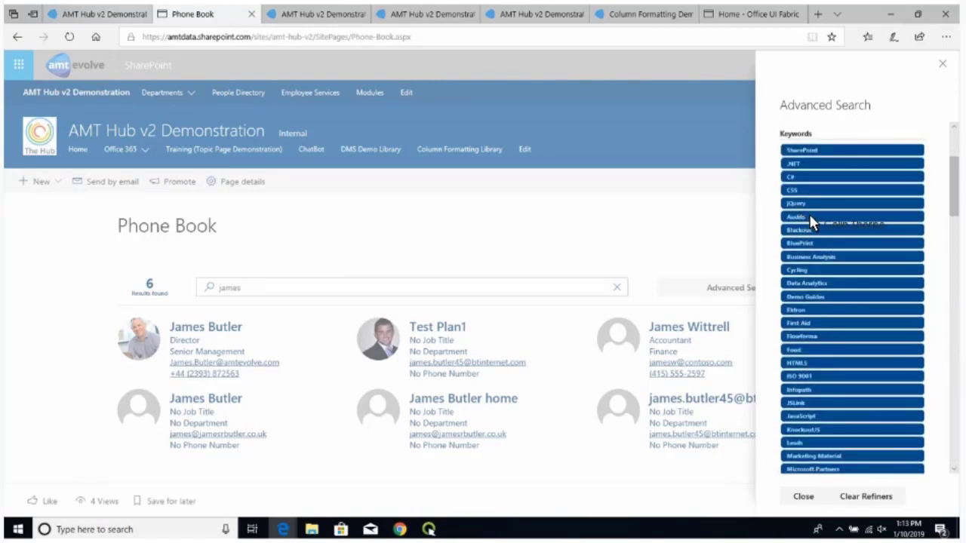
drag(809, 213, 808, 213)
drag(808, 213, 808, 213)
drag(808, 213, 808, 213)
click(808, 215)
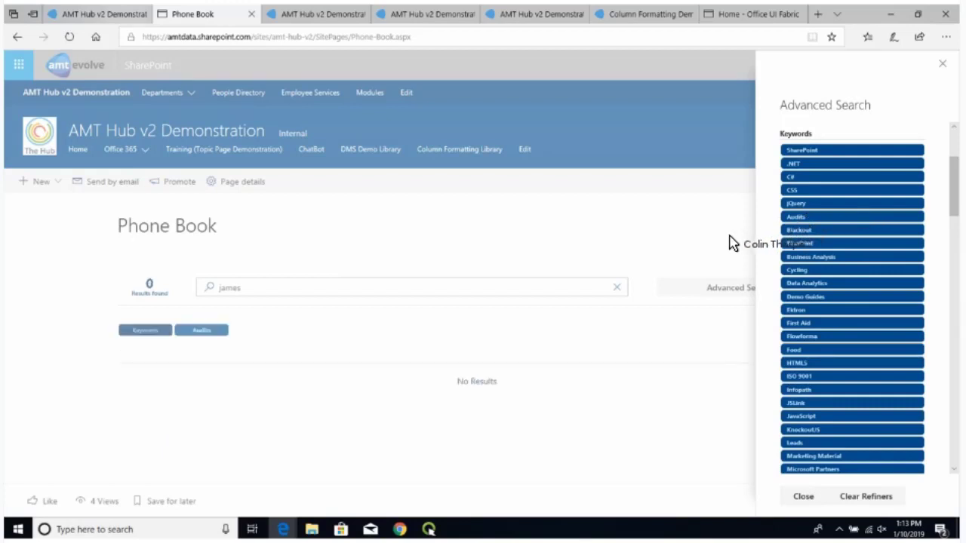
Close the Advanced Search panel and clear the 'james' name search.
drag(723, 243, 764, 214)
click(675, 305)
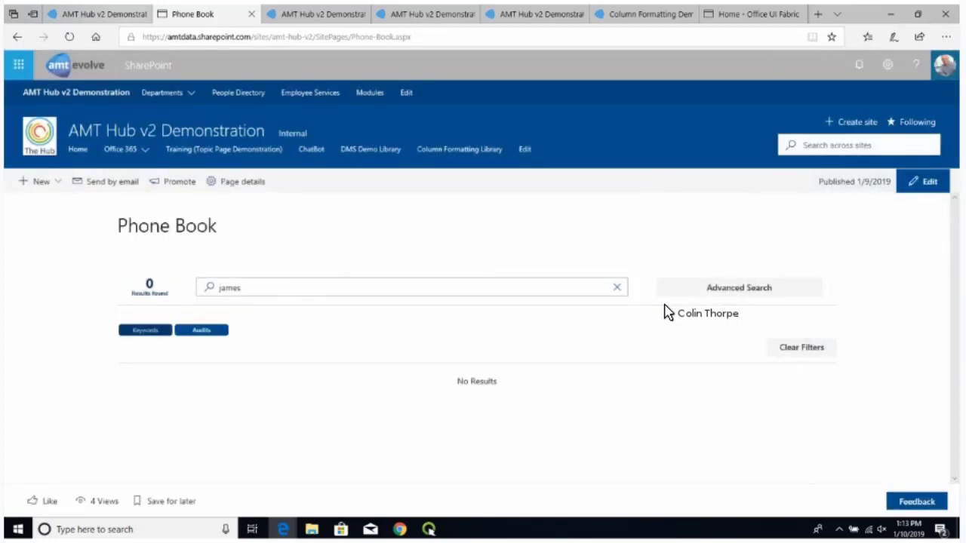
drag(579, 303, 606, 305)
click(617, 287)
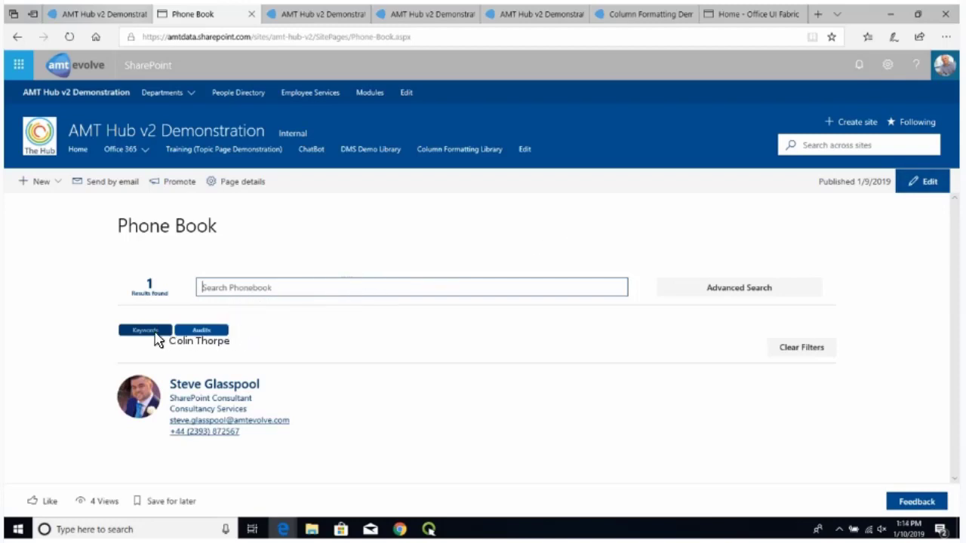
Clear the phone book filters, then in the Phonebook web part try two columns before restoring three.
click(778, 349)
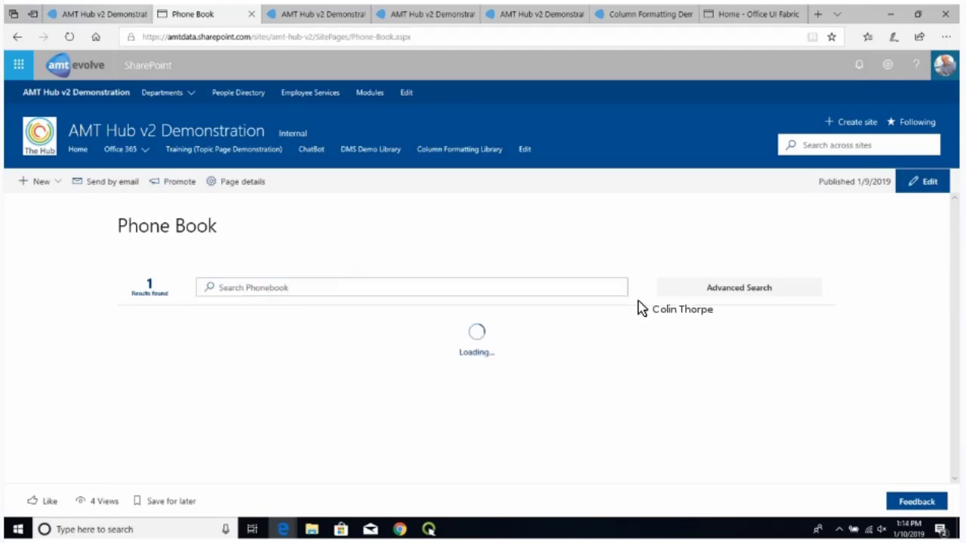
click(921, 183)
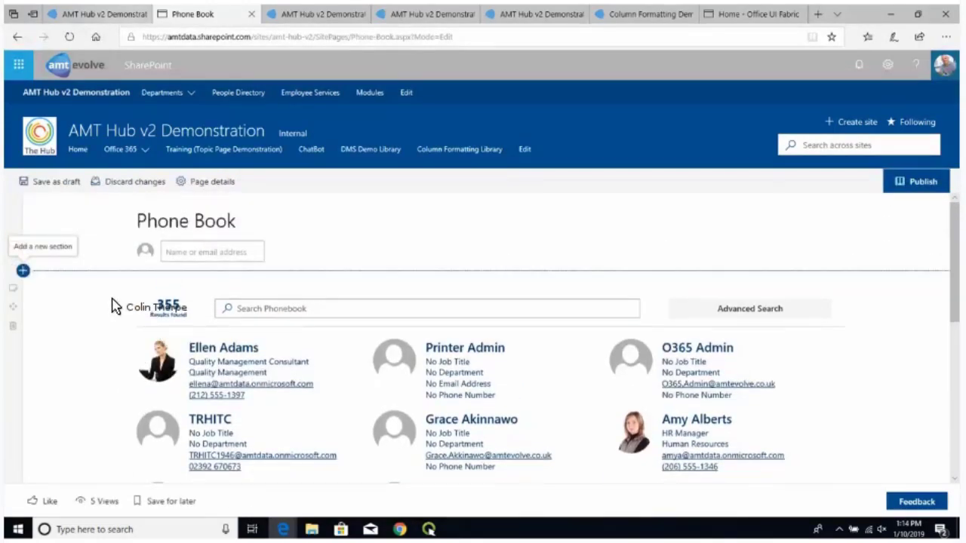
click(116, 295)
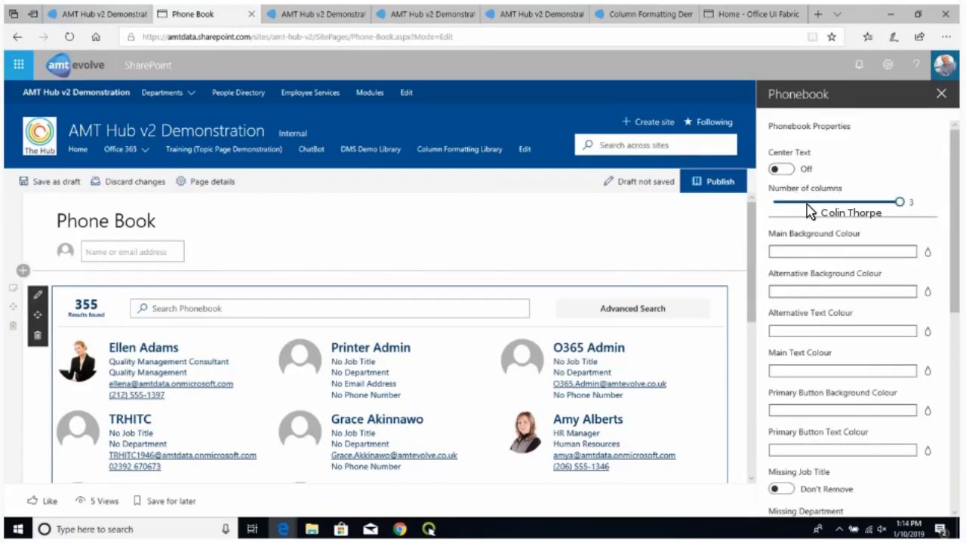
click(807, 203)
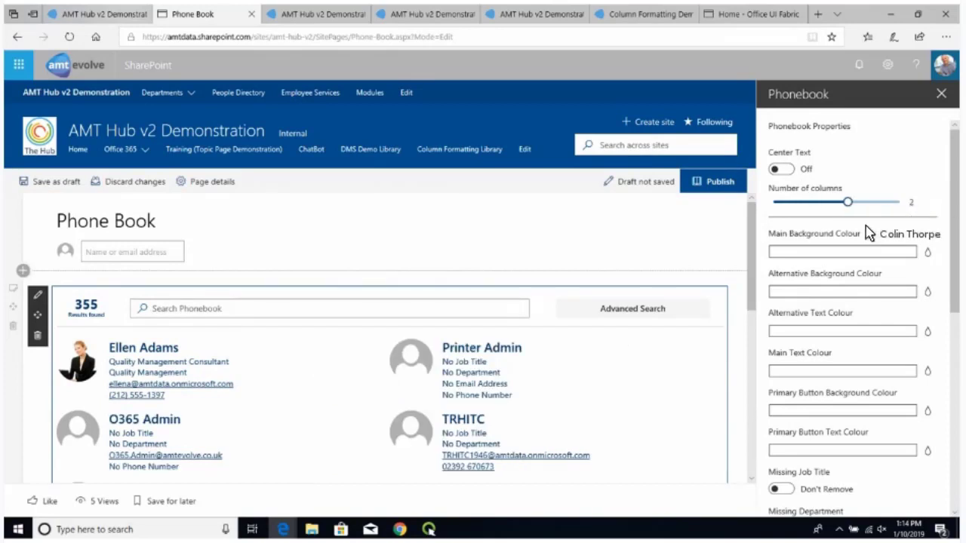
key(Right)
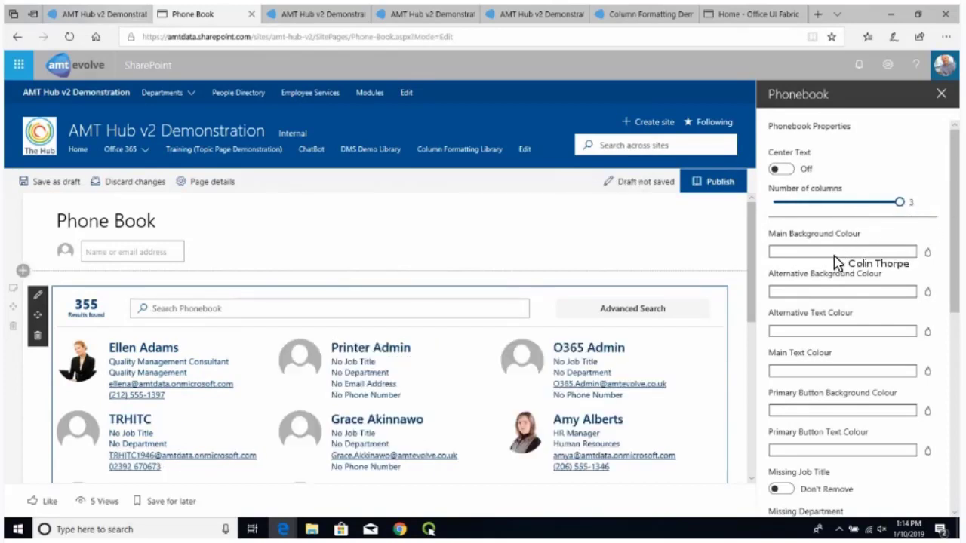
Preview a red main background for the phonebook, then set it back to white.
click(927, 253)
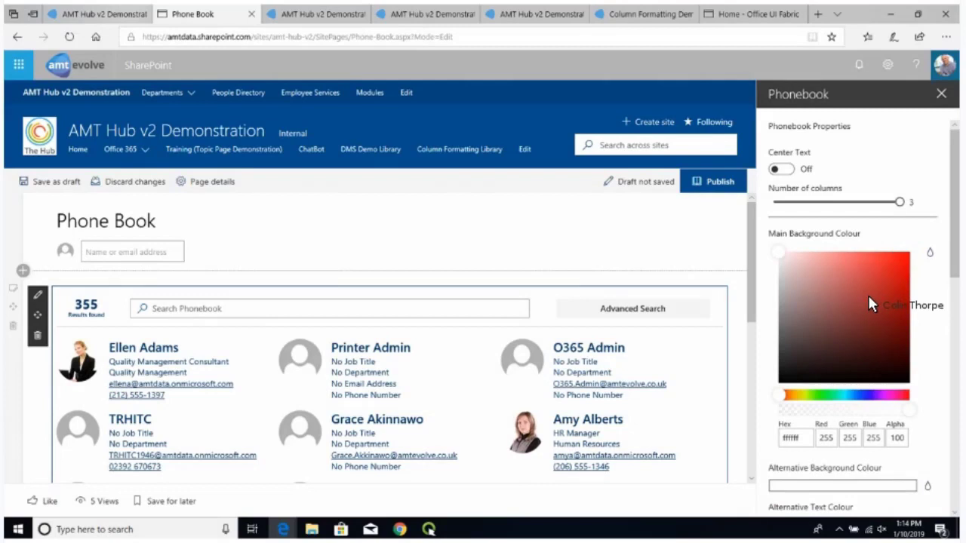
click(868, 295)
scroll(831, 260, down, 3)
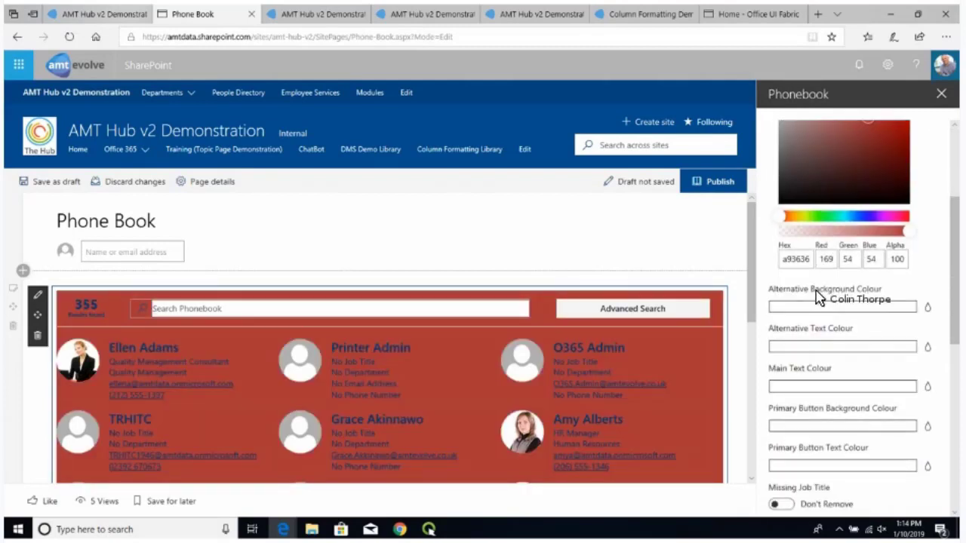
scroll(817, 315, down, 2)
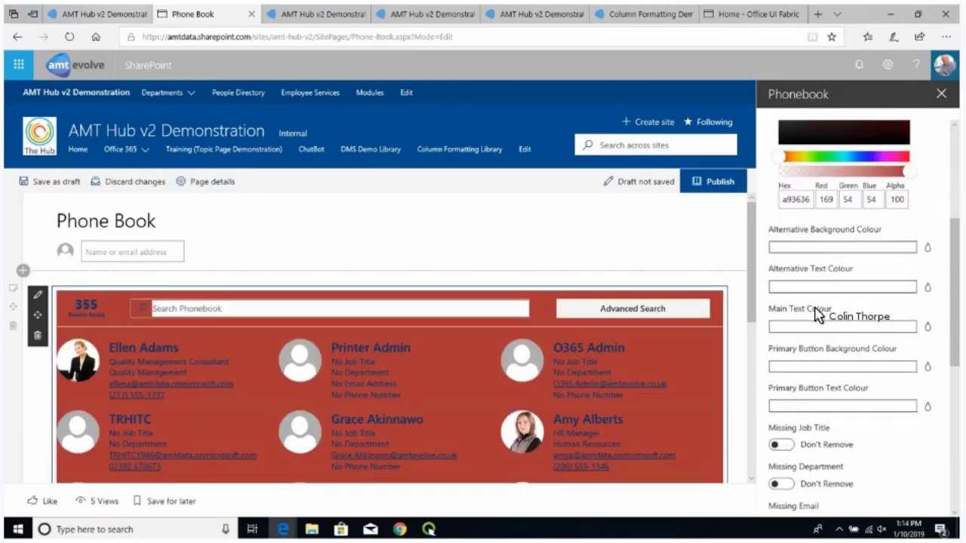
scroll(817, 314, down, 2)
scroll(815, 309, down, 4)
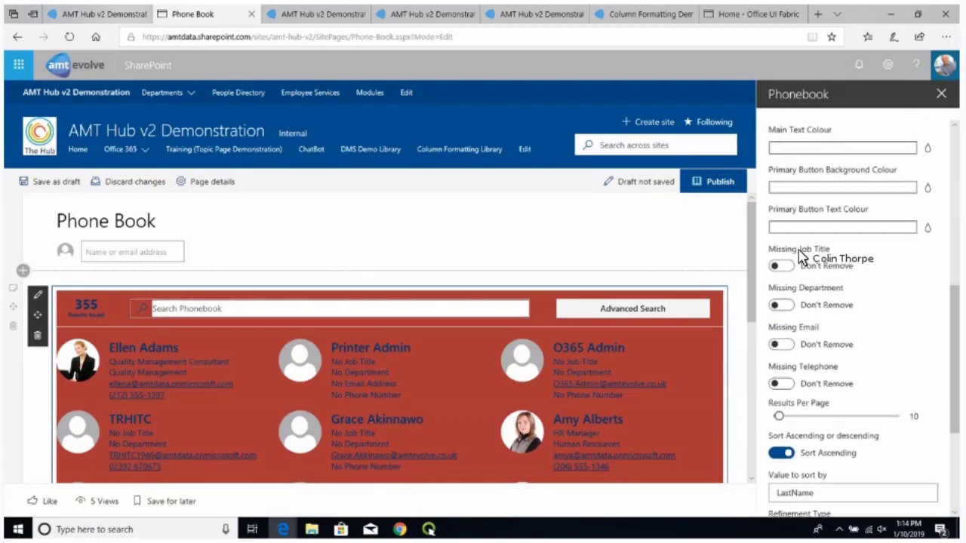
scroll(805, 249, up, 1)
scroll(807, 249, up, 8)
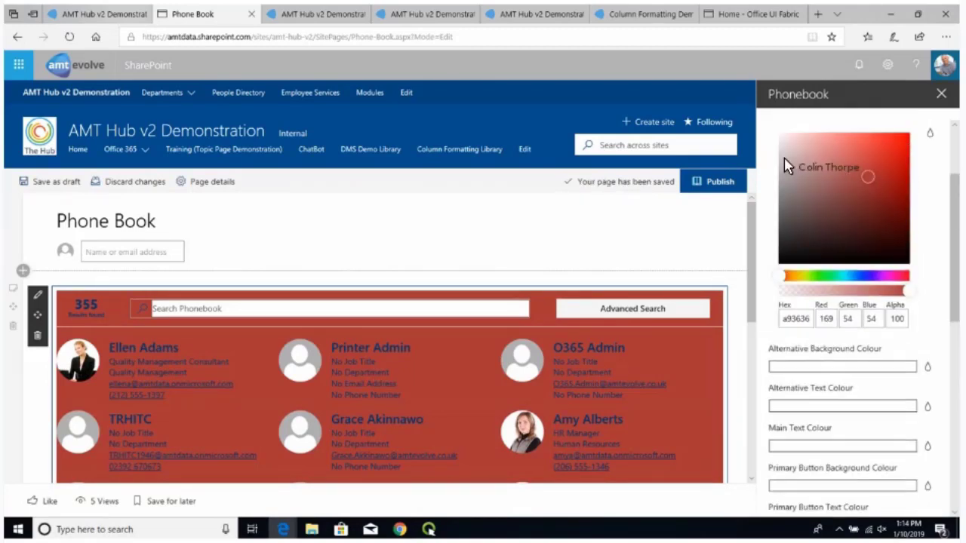
click(790, 158)
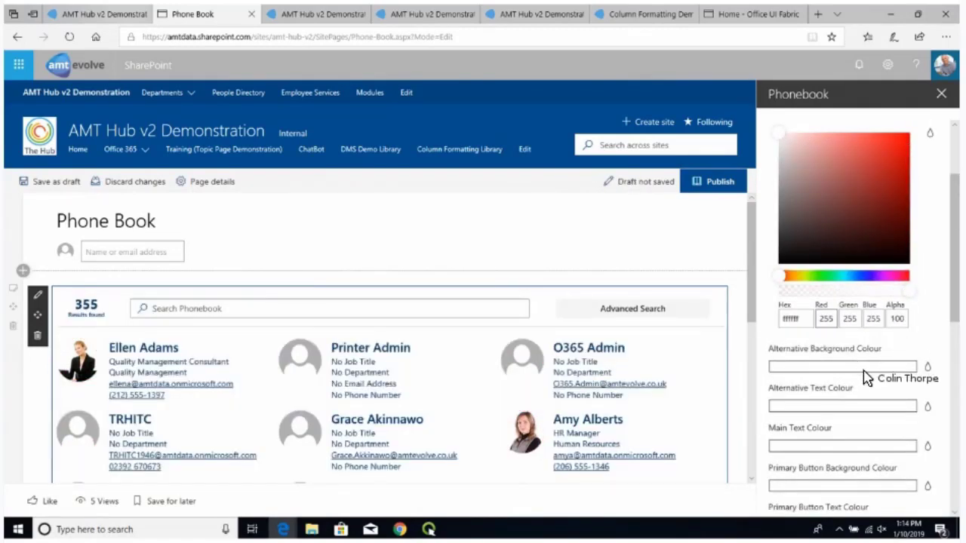
Toggle the missing job title, missing telephone and And/Or refinement options, then go to the hub home page.
scroll(860, 362, down, 8)
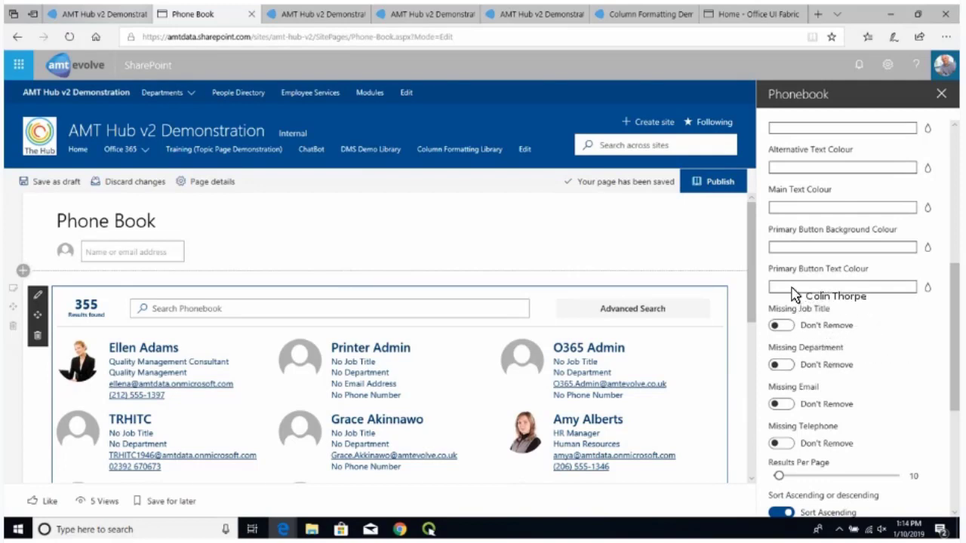
scroll(786, 275, down, 1)
click(781, 267)
click(780, 267)
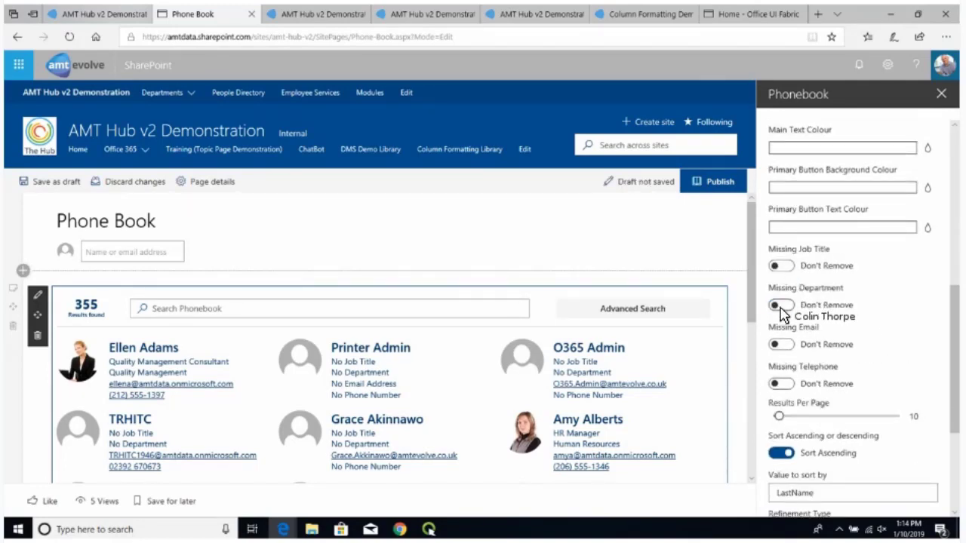
click(782, 385)
scroll(826, 373, down, 2)
scroll(829, 333, down, 1)
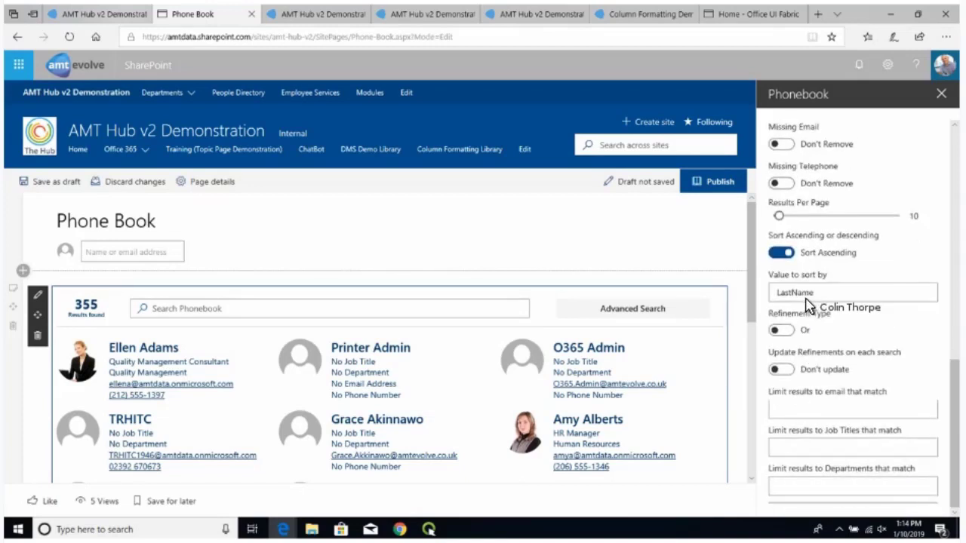
click(781, 331)
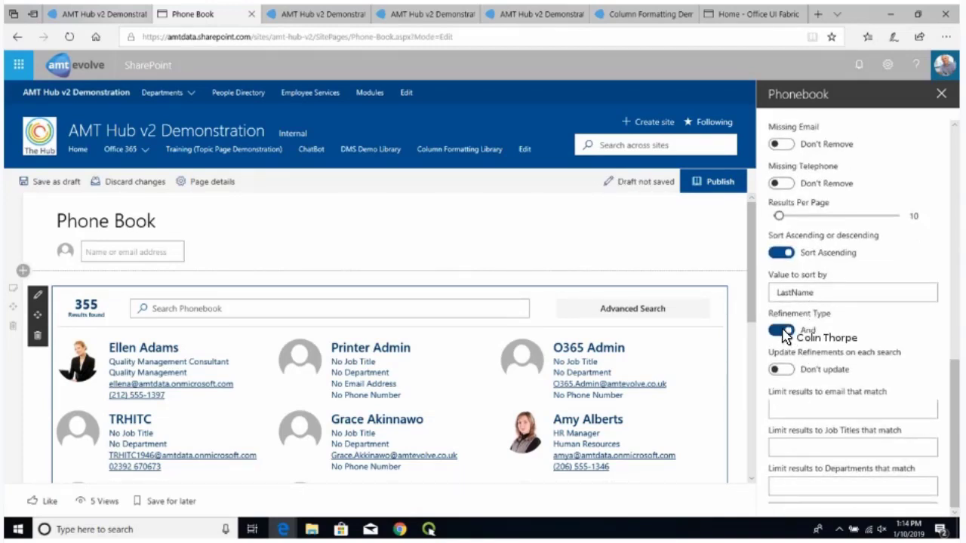
click(784, 335)
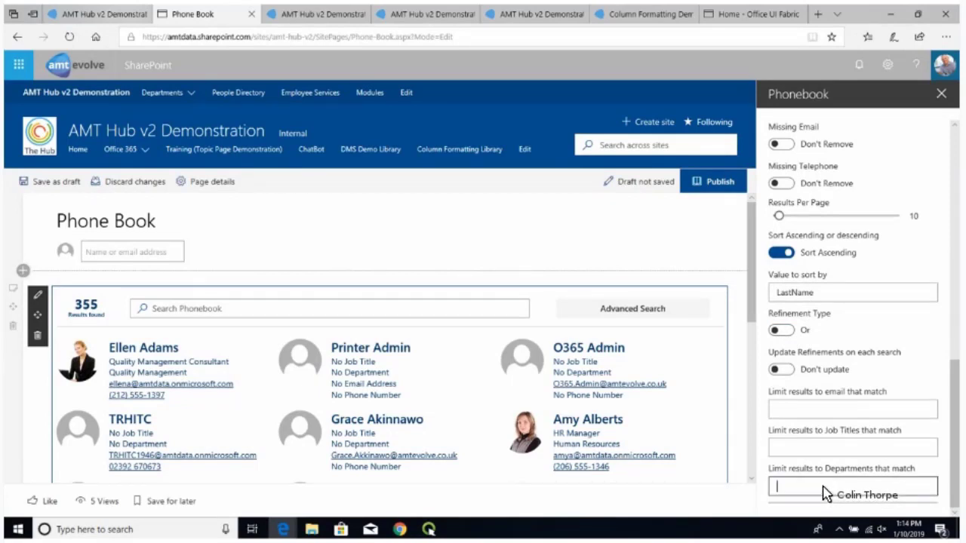
click(817, 448)
click(811, 414)
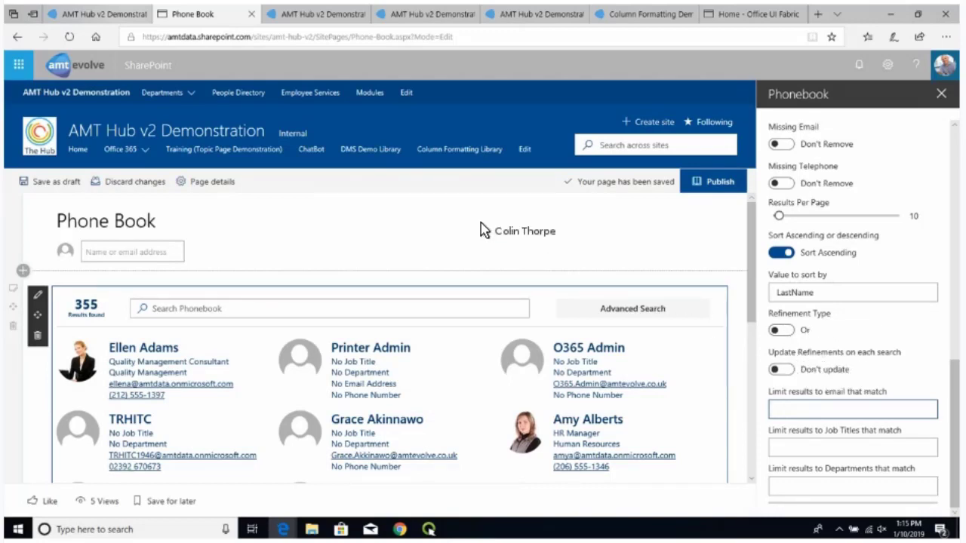
click(172, 131)
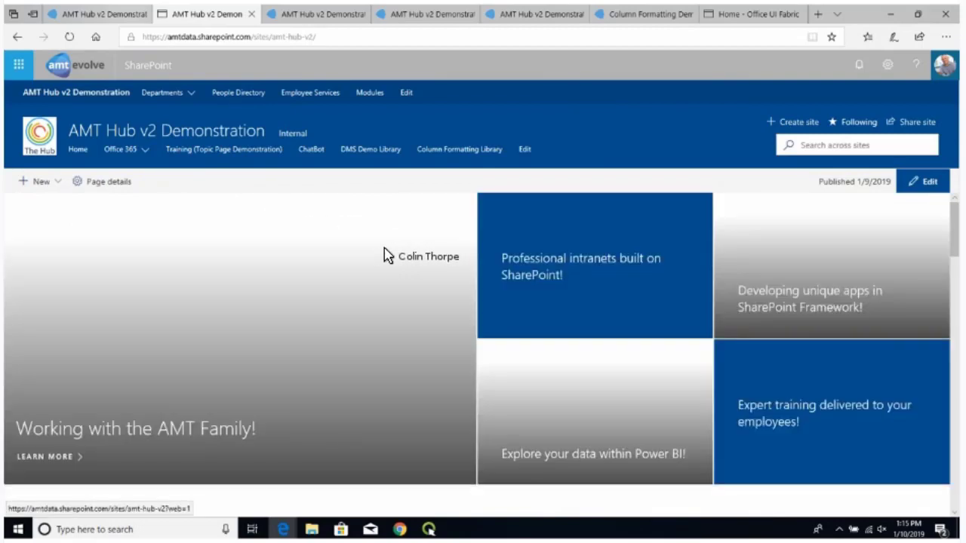
Open Finance (Communications Example) from the hub navigation's Departments menu.
scroll(390, 252, down, 3)
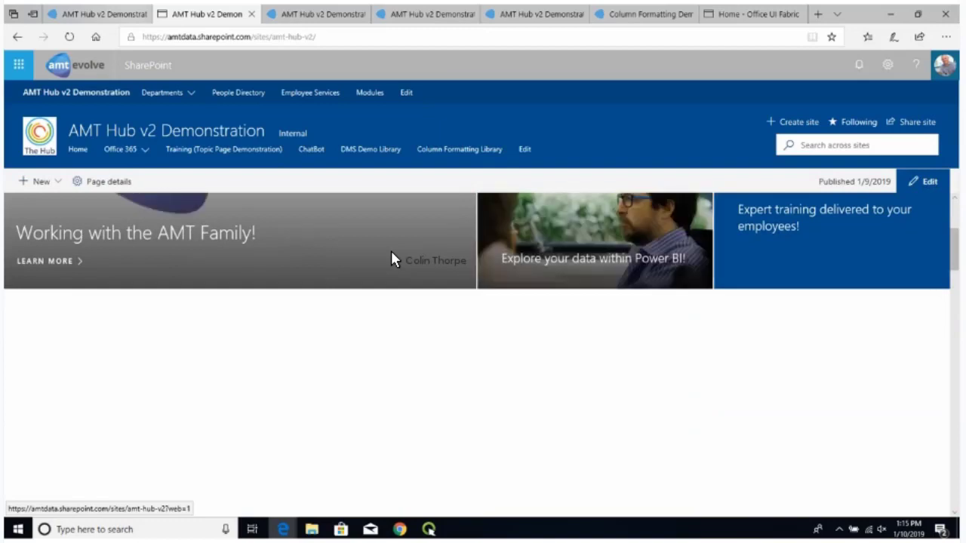
scroll(390, 250, up, 3)
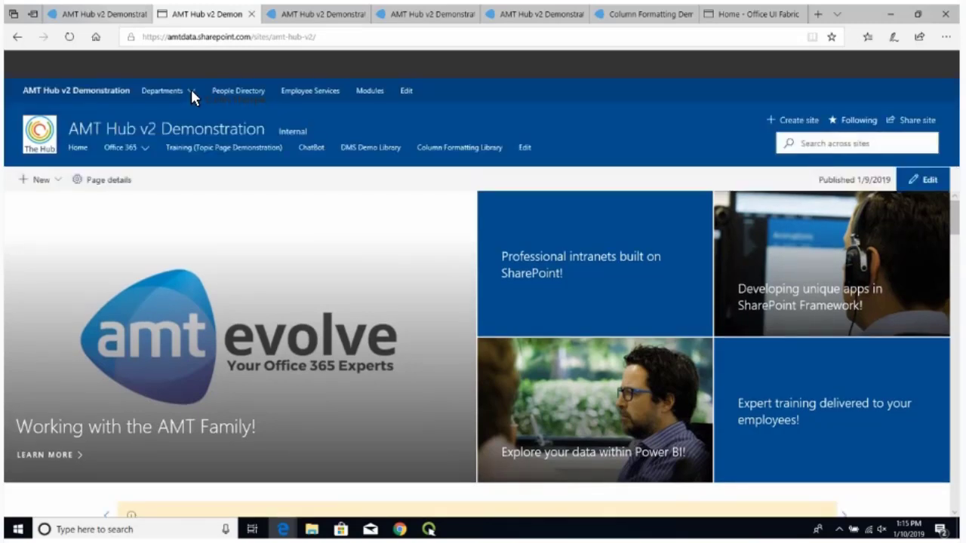
click(192, 90)
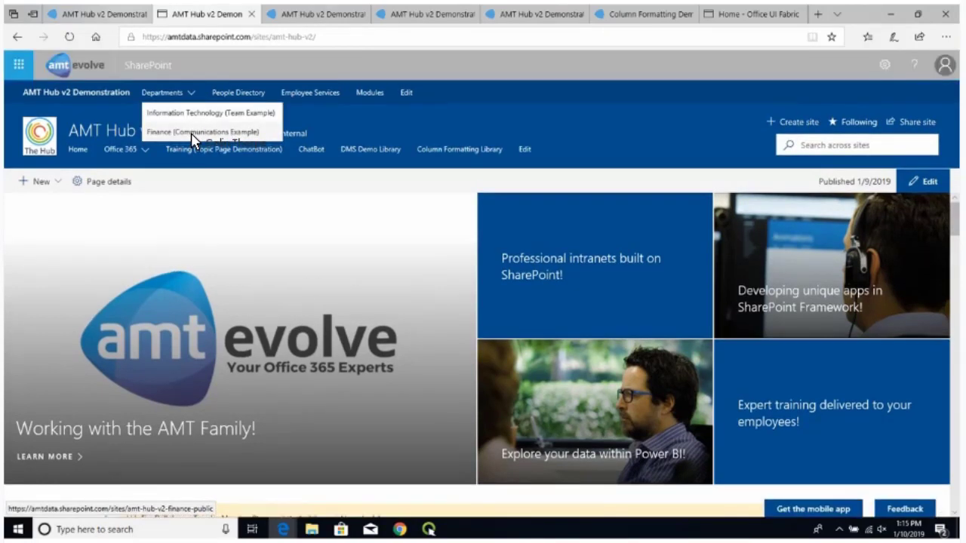
click(194, 137)
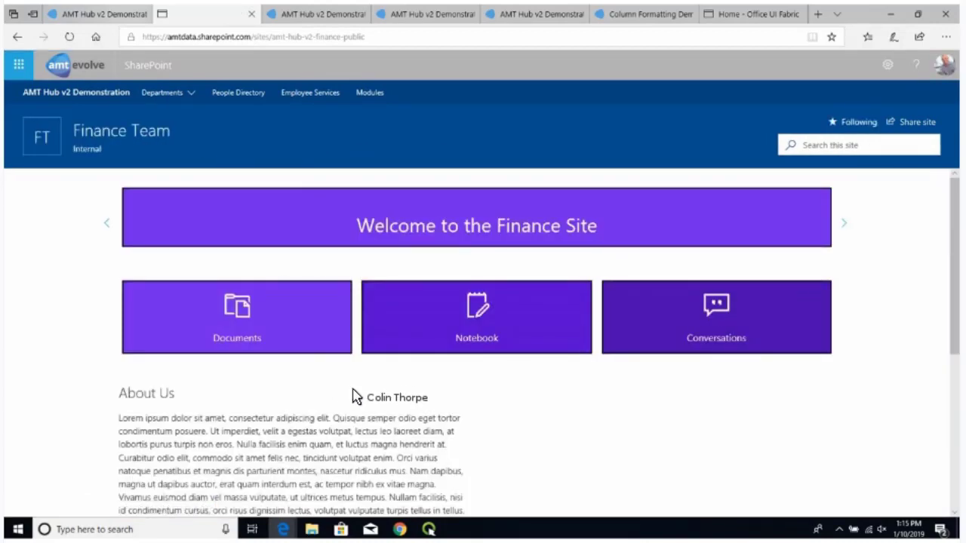
Scroll the Finance Team home page to review the Phonebook's seven staff results beside About Us.
scroll(358, 428, down, 3)
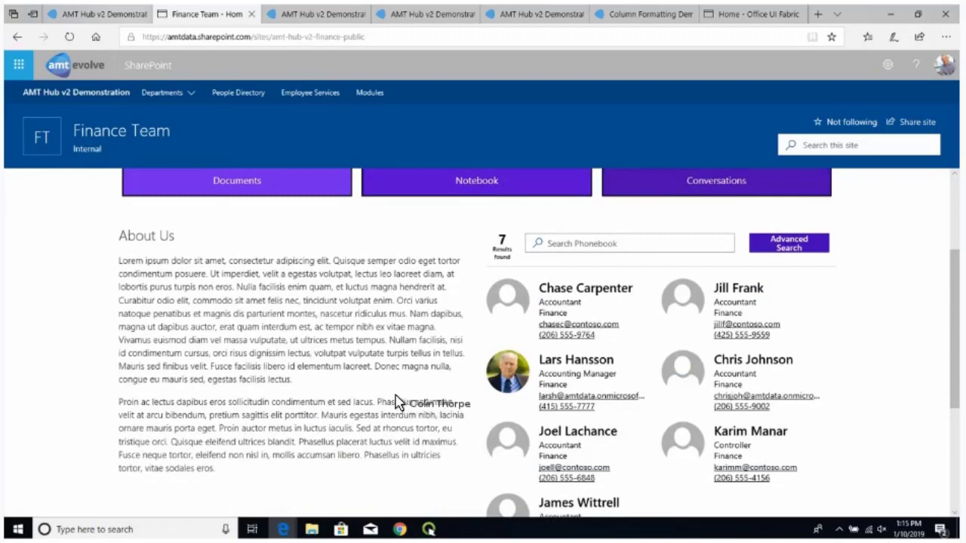
scroll(379, 399, down, 2)
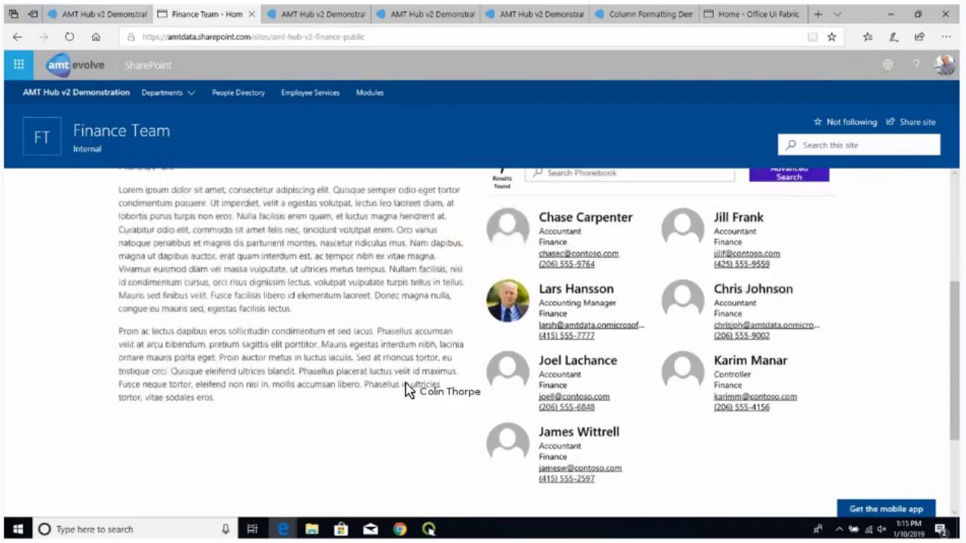
scroll(410, 392, up, 2)
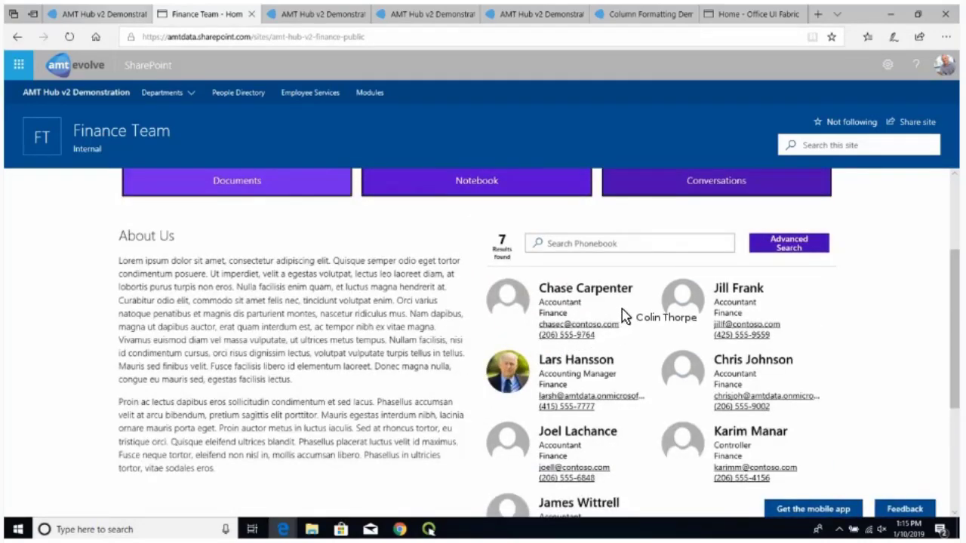
scroll(623, 315, up, 1)
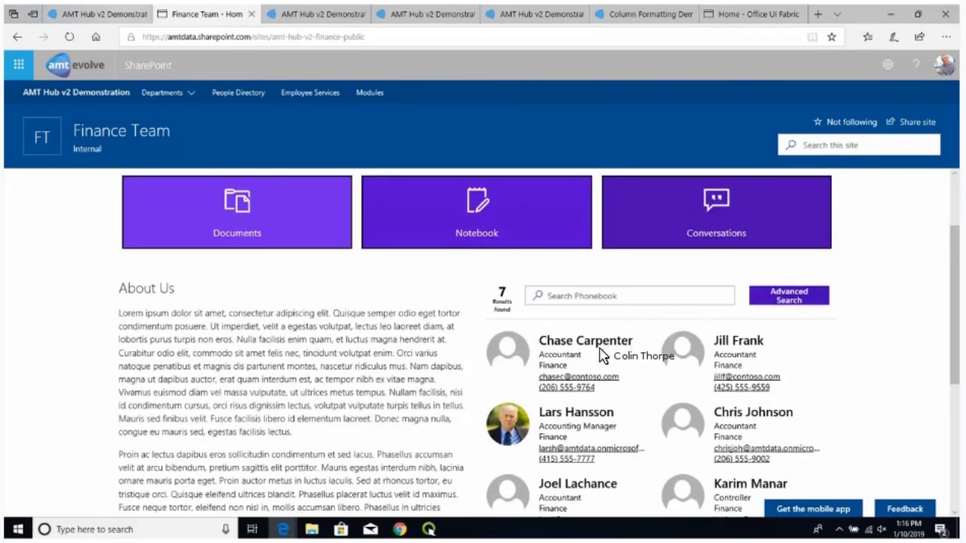
scroll(601, 355, down, 3)
scroll(601, 355, up, 1)
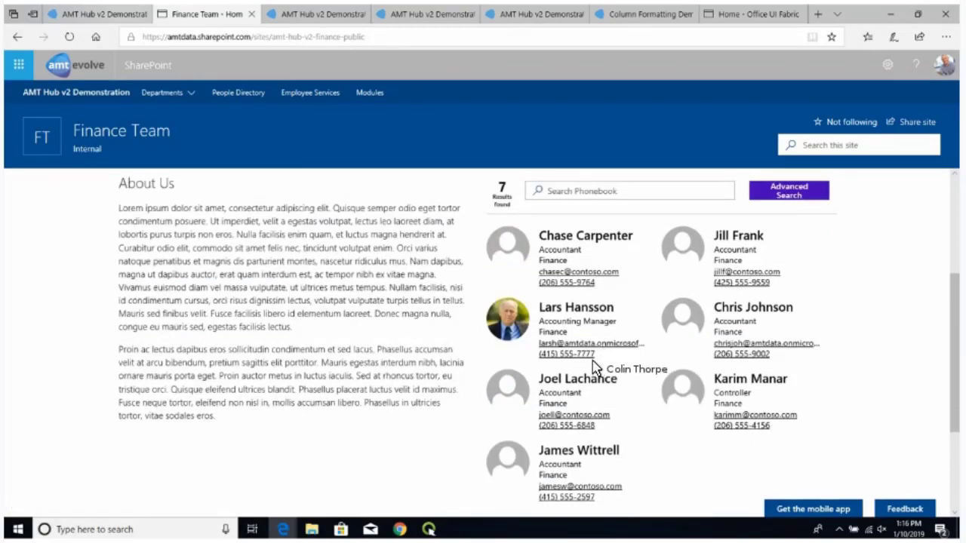
drag(585, 361, 579, 357)
Go to the hub's Modules page from the site navigation.
scroll(384, 96, up, 3)
click(371, 92)
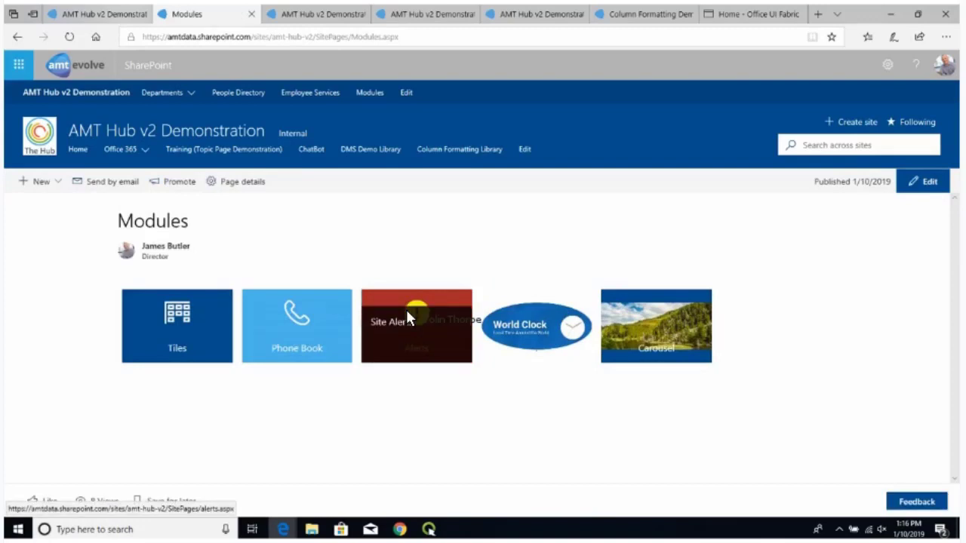
scroll(406, 315, down, 1)
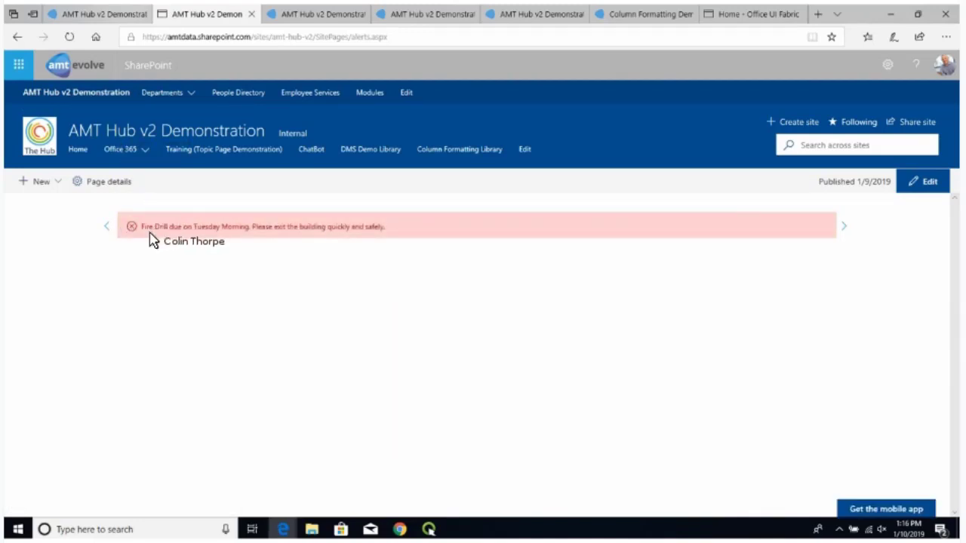
Cycle through the rotating alerts on the Alerts page and put it into edit mode.
click(844, 228)
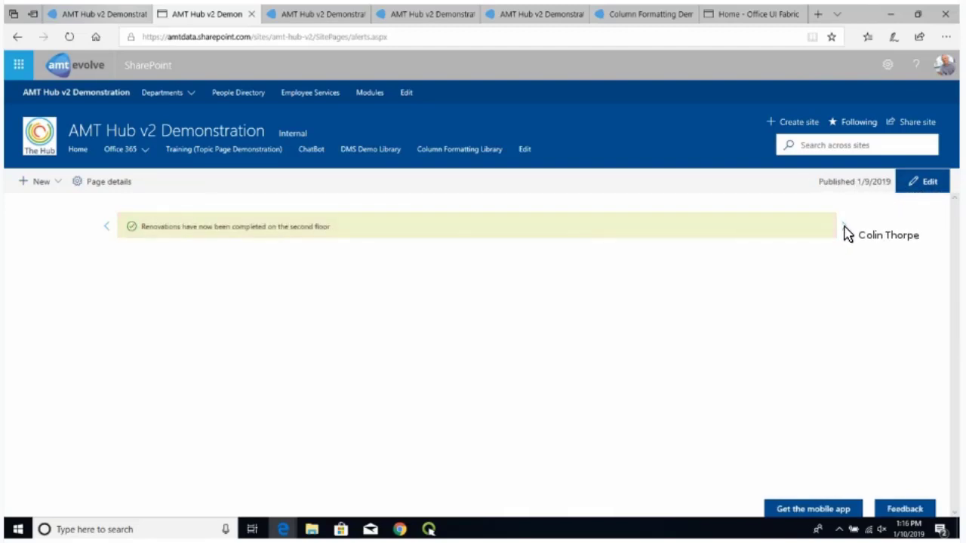
click(844, 228)
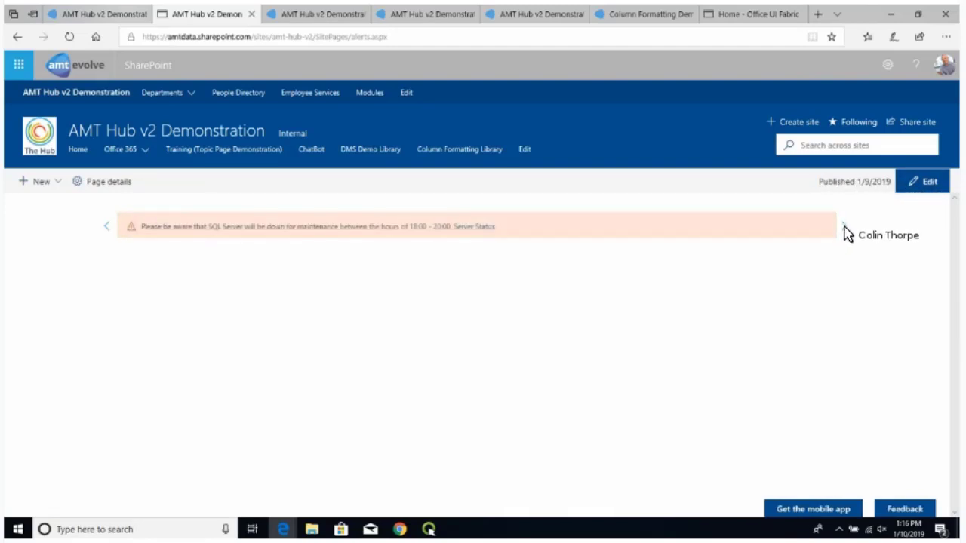
click(905, 184)
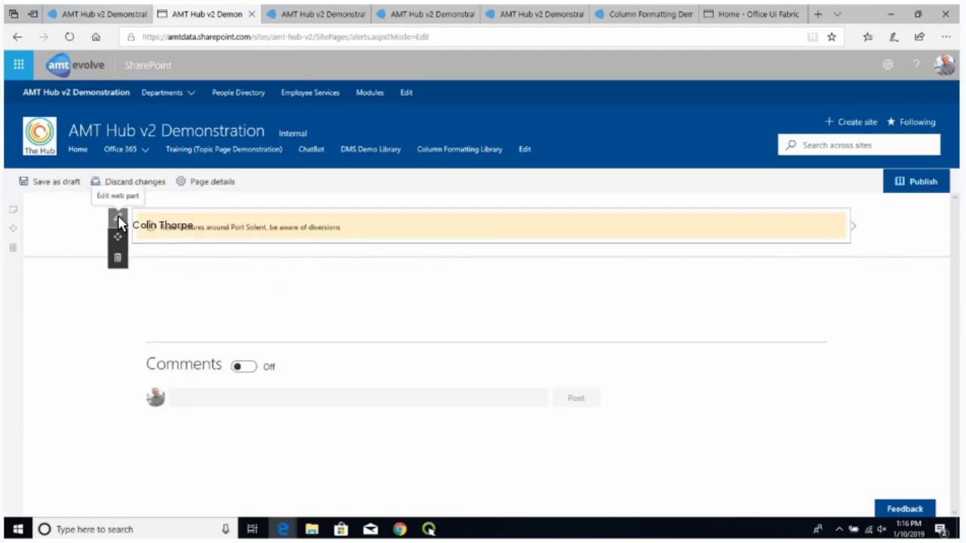
In the Alerts web part, show informational alerts, use Slide transitions, and open the alerts configuration.
click(118, 220)
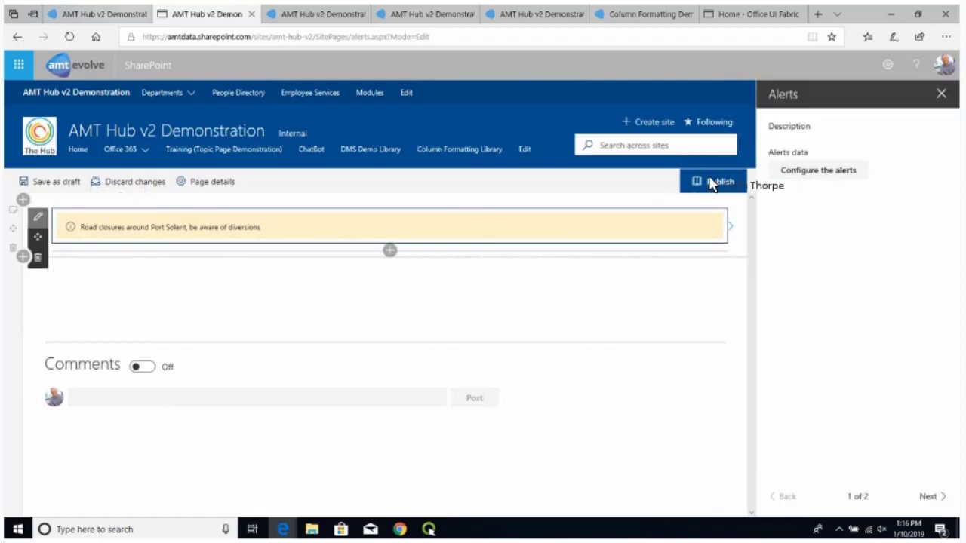
click(930, 496)
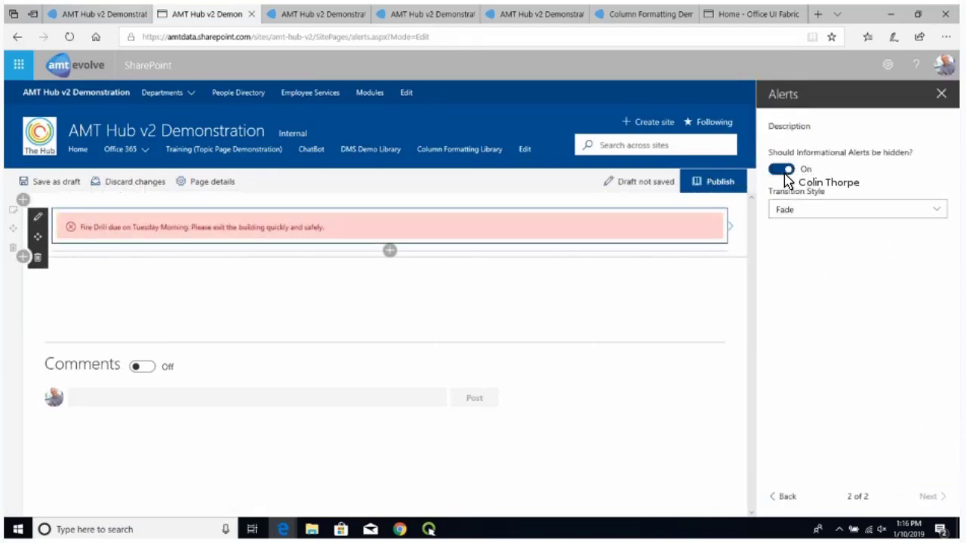
click(784, 173)
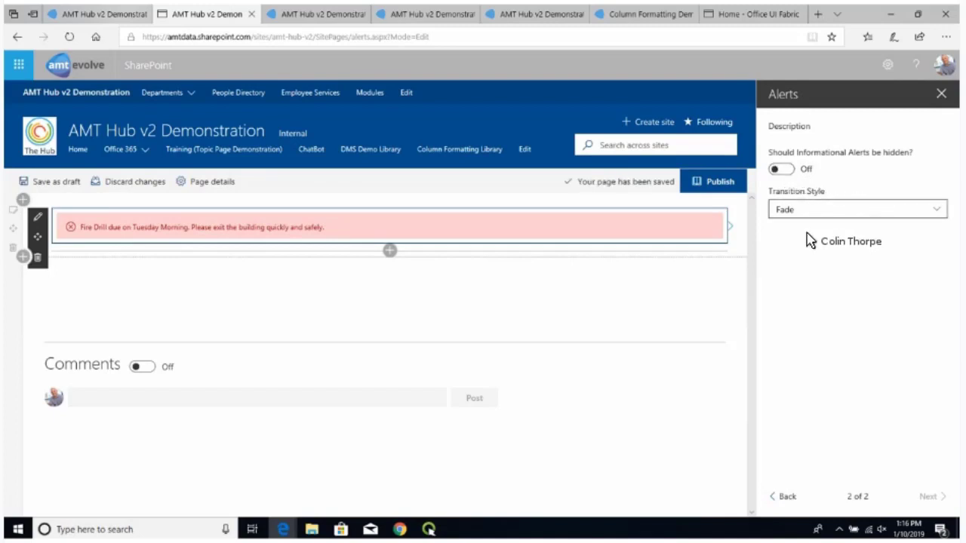
click(805, 215)
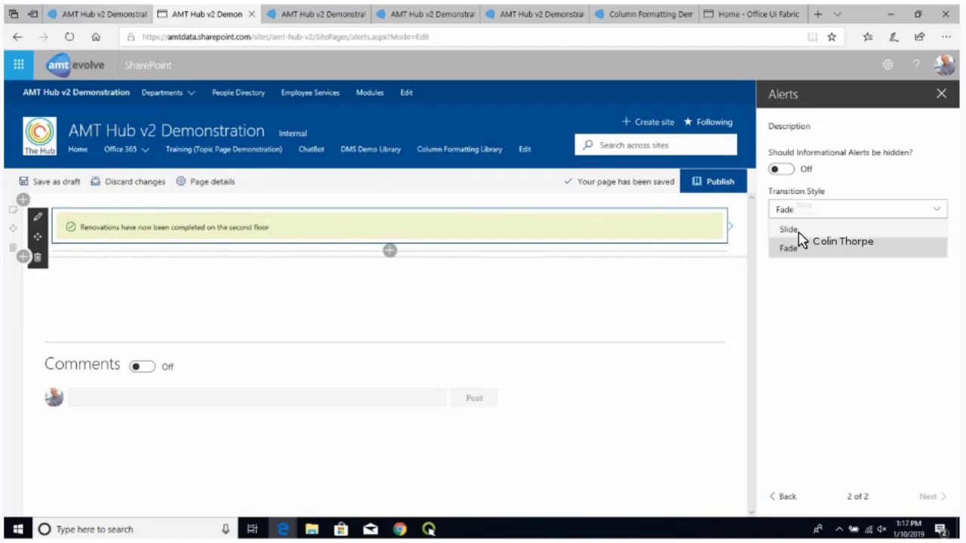
click(792, 230)
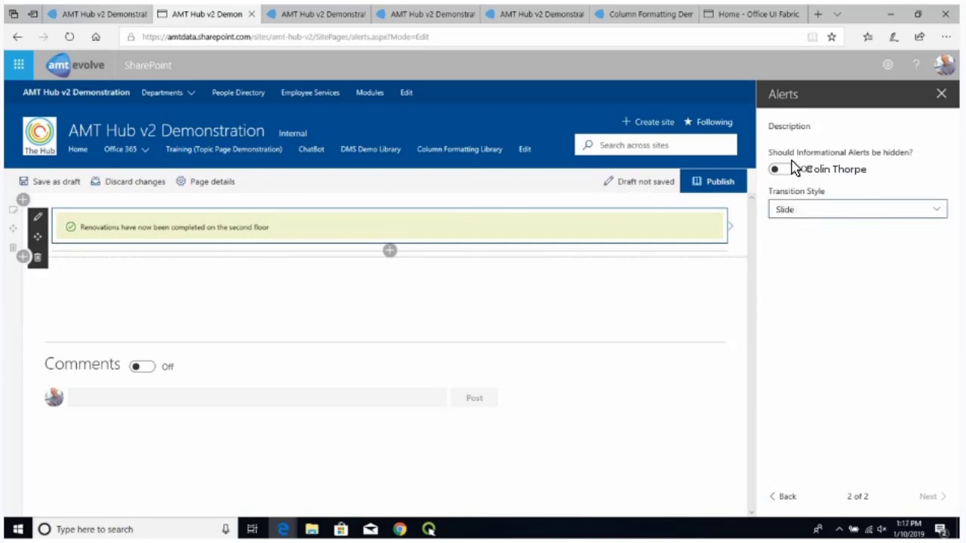
click(785, 497)
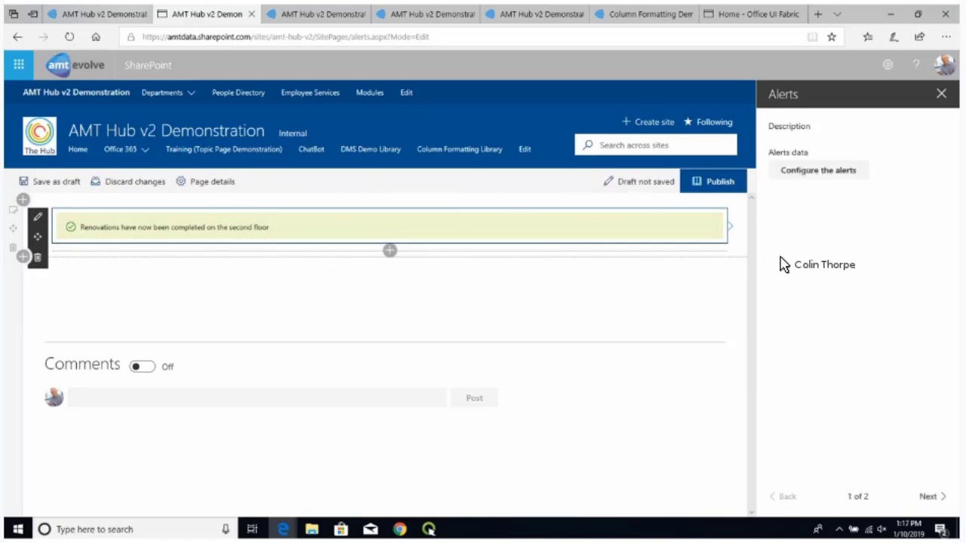
click(802, 172)
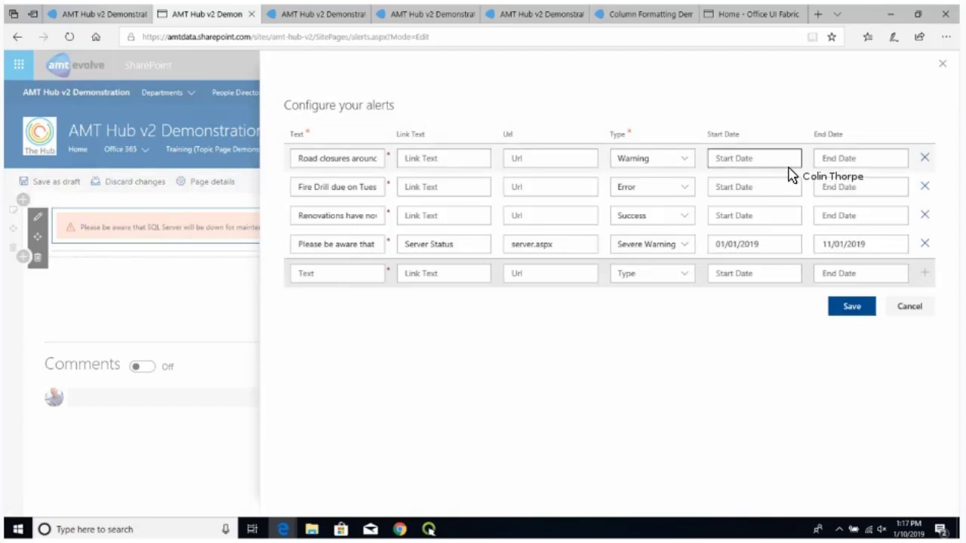
Inspect the road closures alert's text, link, type and start date, then cancel without saving.
click(317, 160)
click(400, 164)
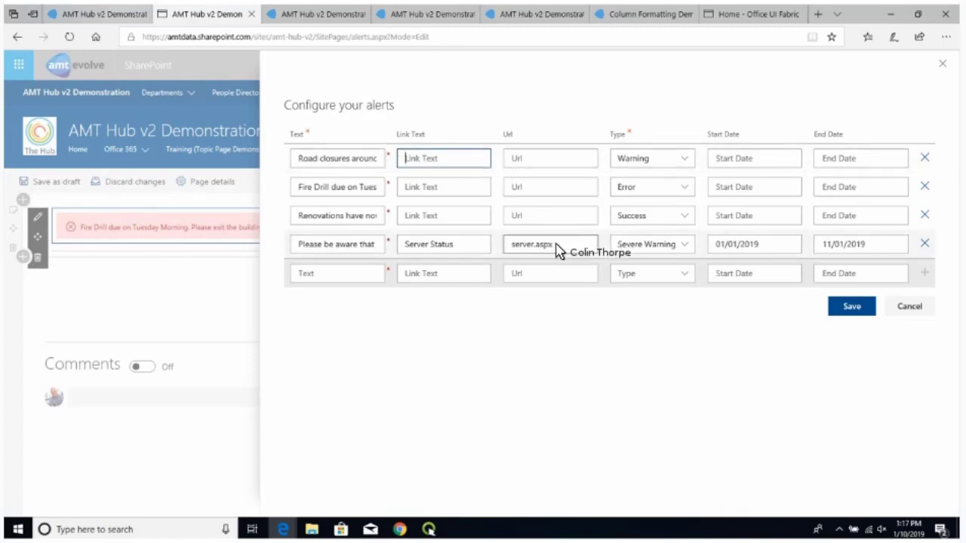
click(687, 162)
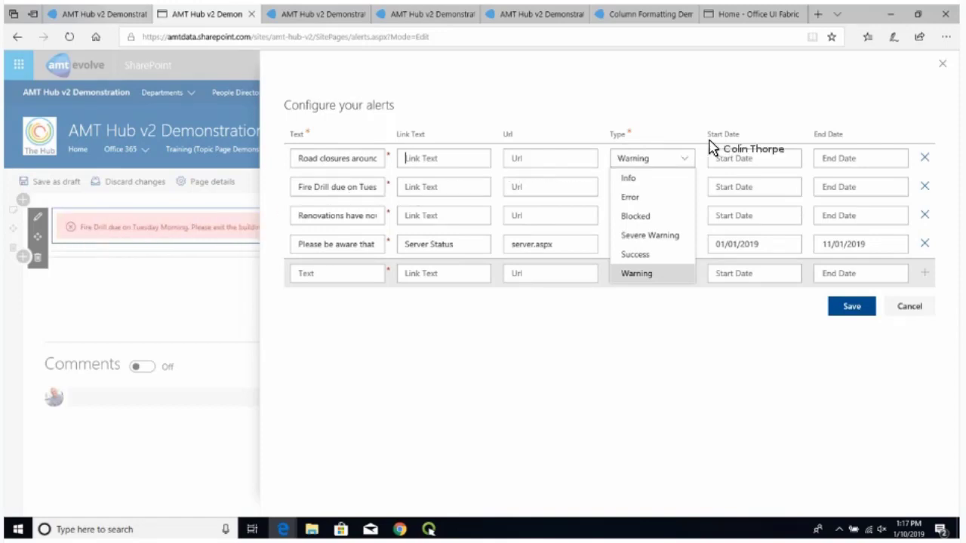
click(785, 161)
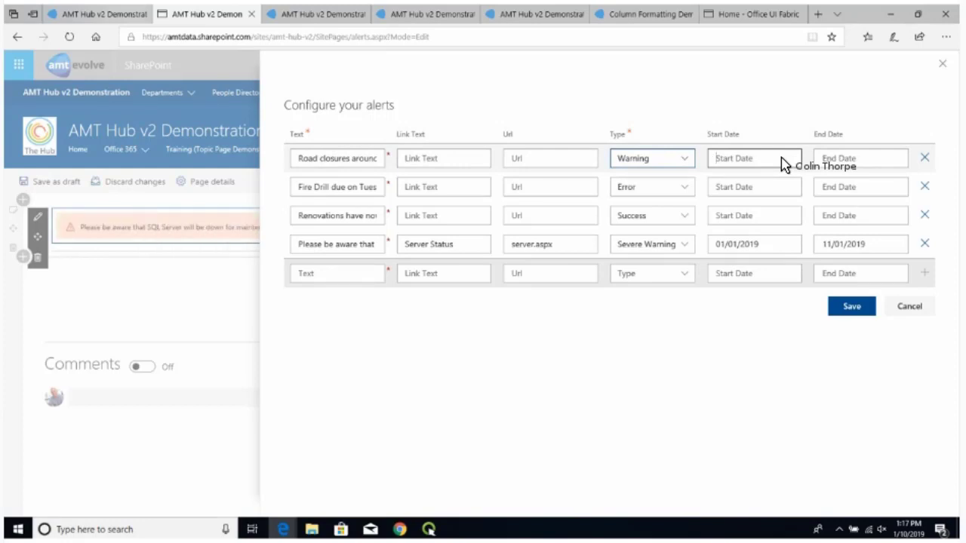
click(907, 308)
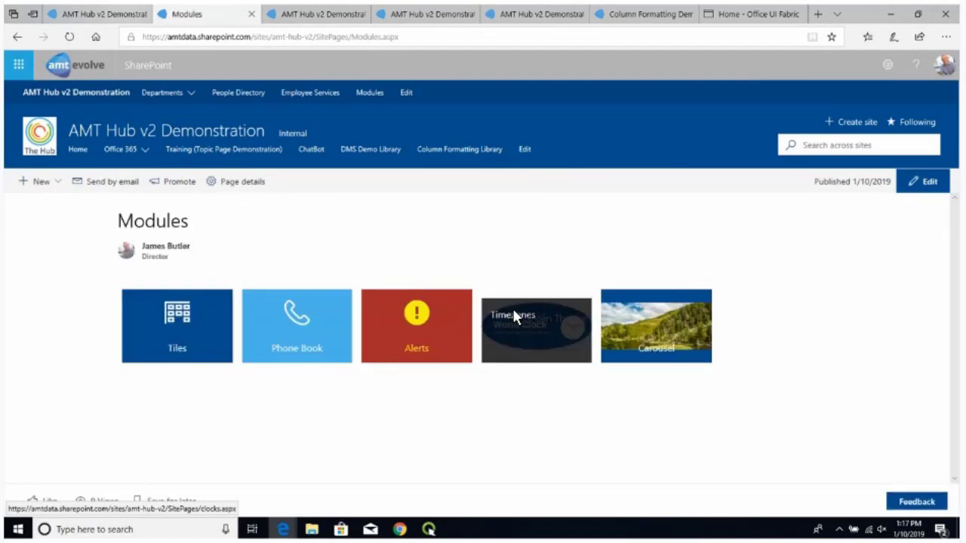
Open the Timezones clocks page in edit mode and open the clock web part's settings.
click(523, 300)
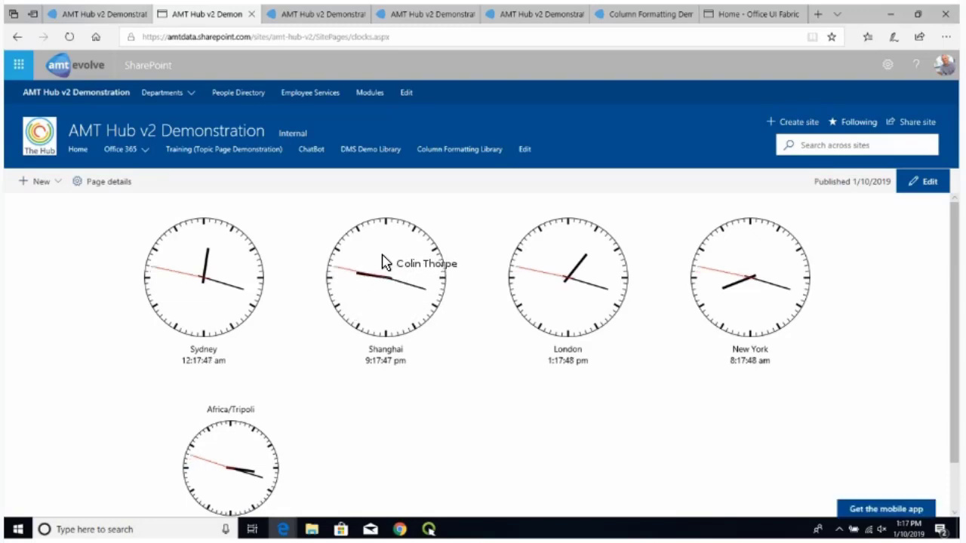
scroll(562, 271, down, 1)
scroll(562, 271, up, 1)
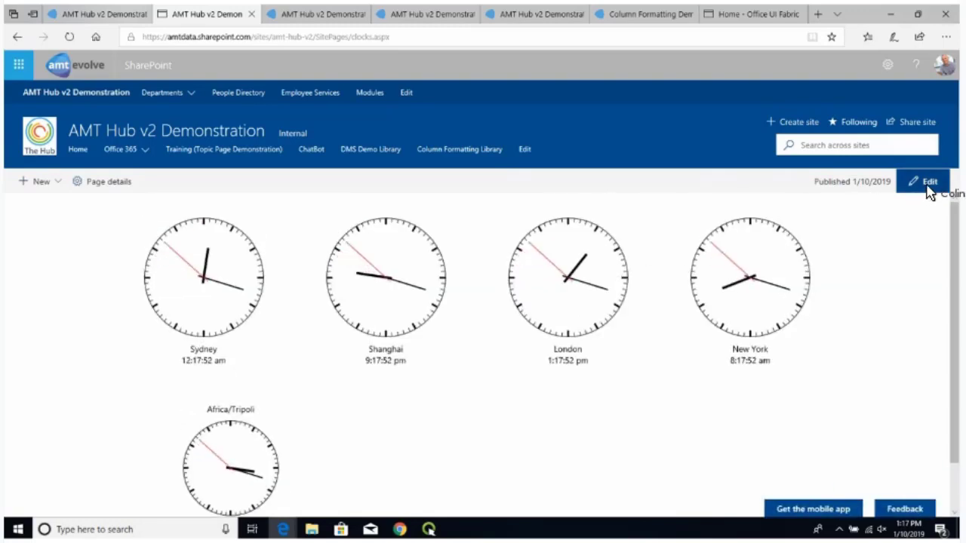
click(927, 185)
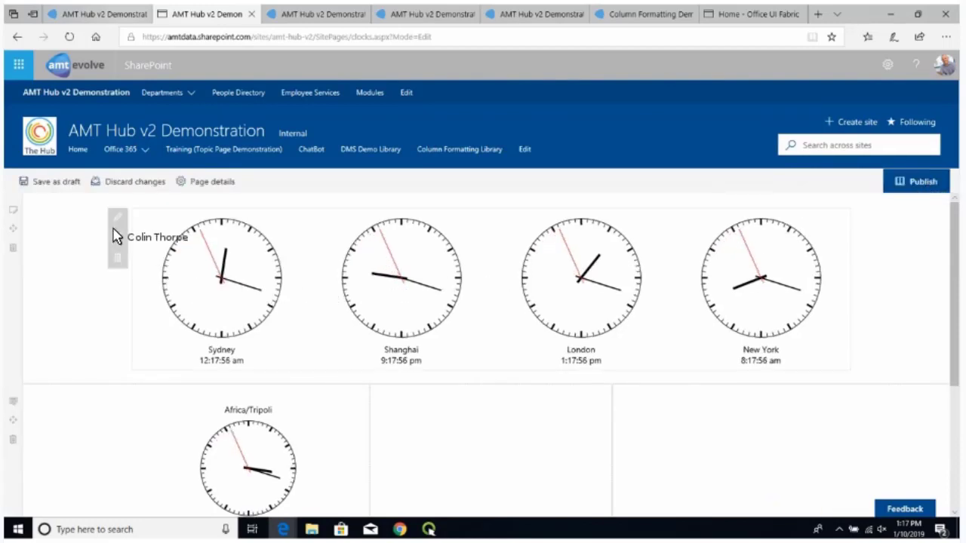
click(124, 226)
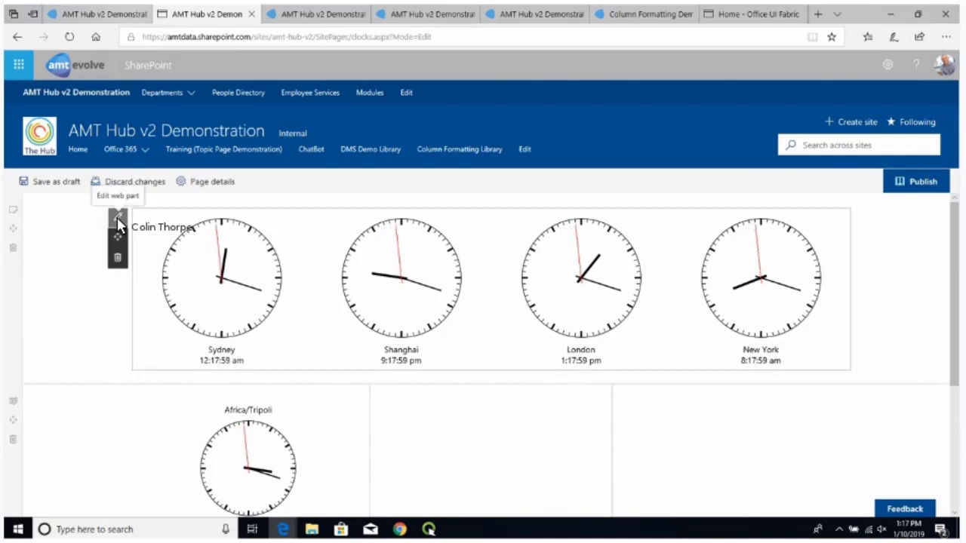
click(118, 219)
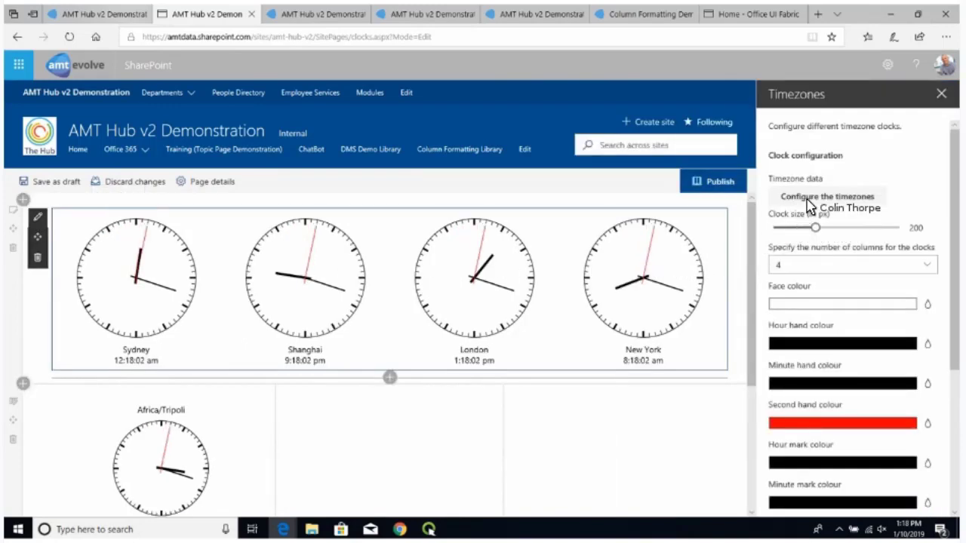
Review the configured timezones and available zones for the Sydney clock, then close the dialog.
click(809, 197)
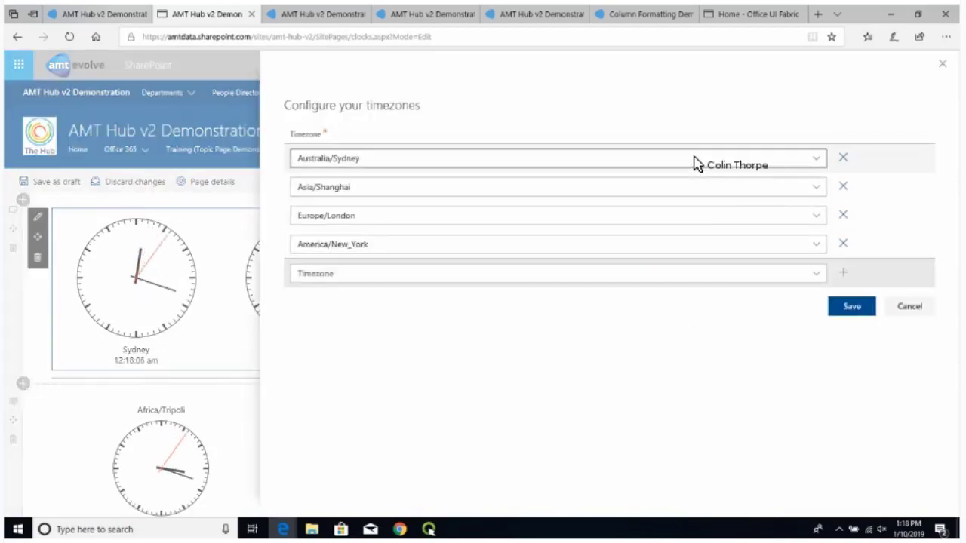
key(Return)
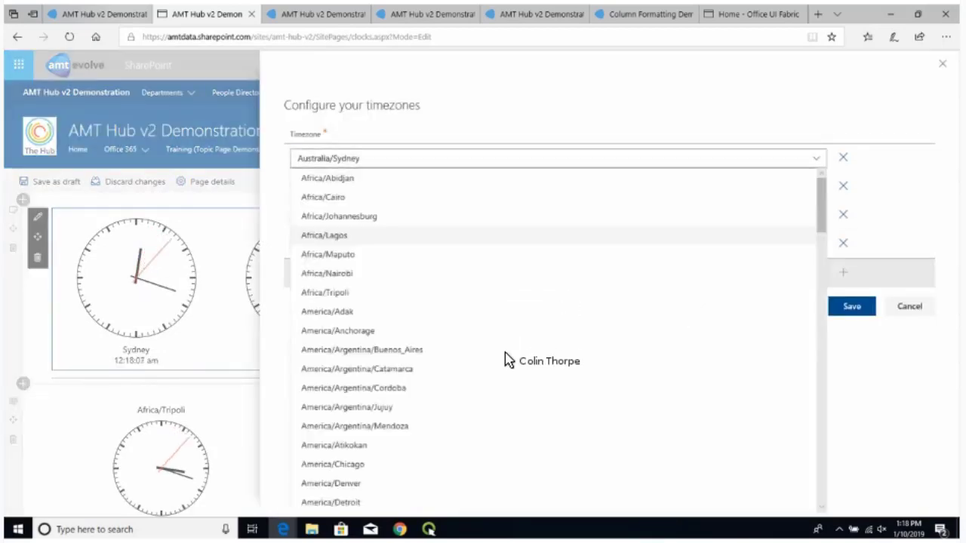
scroll(507, 361, down, 20)
scroll(504, 356, down, 15)
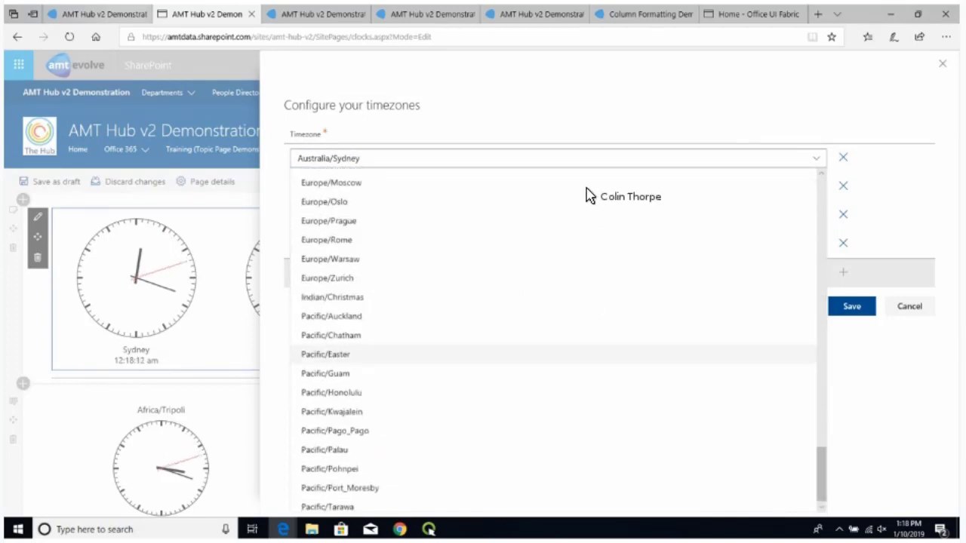
scroll(679, 188, up, 4)
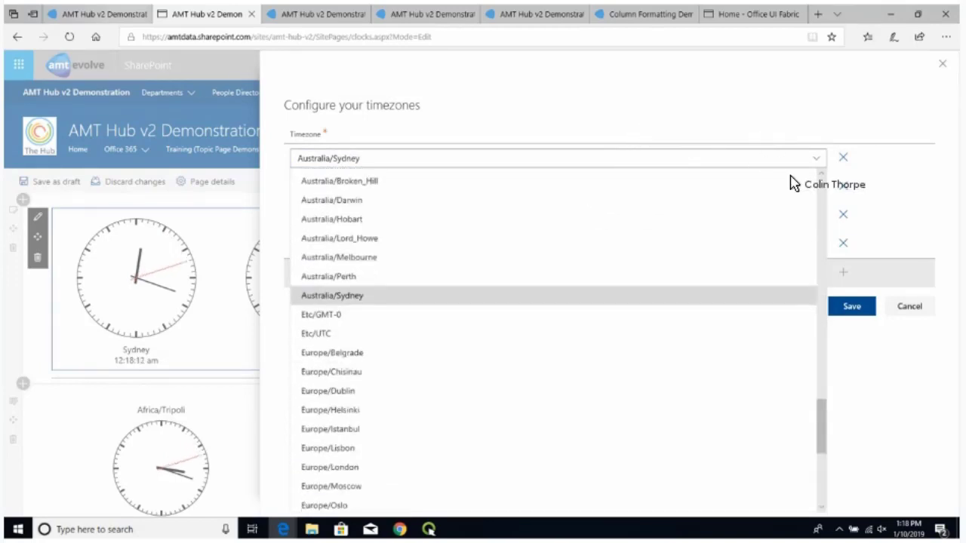
click(922, 308)
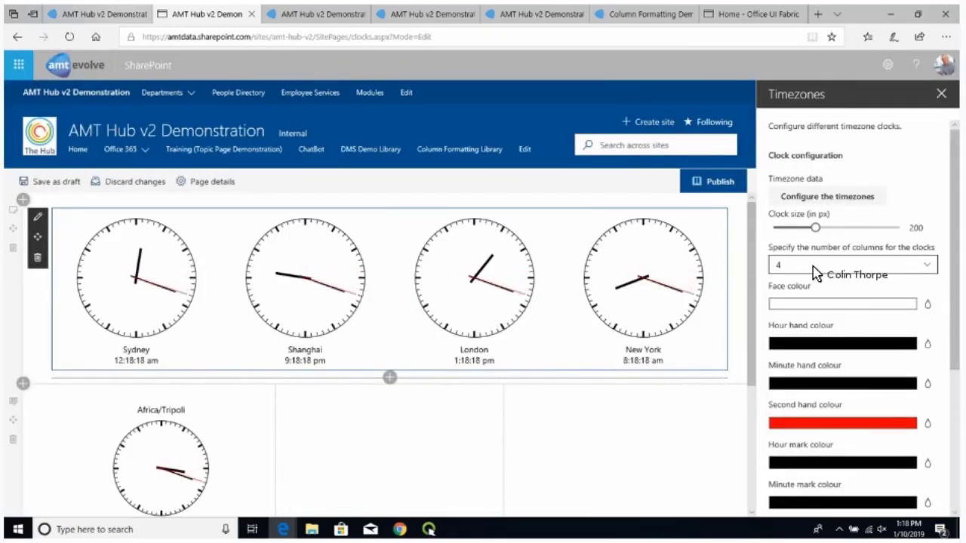
Set the number of clock columns to 2, then change it to 3.
click(814, 268)
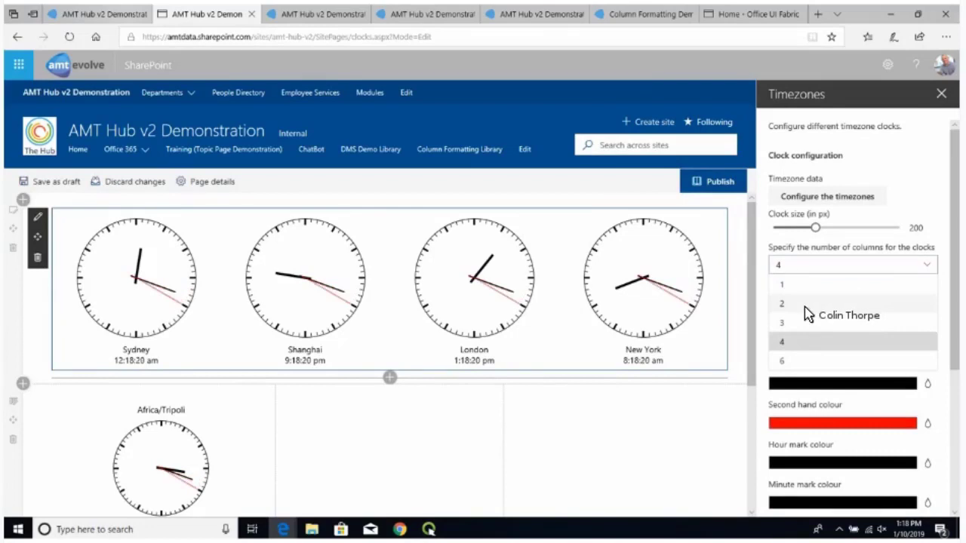
click(805, 305)
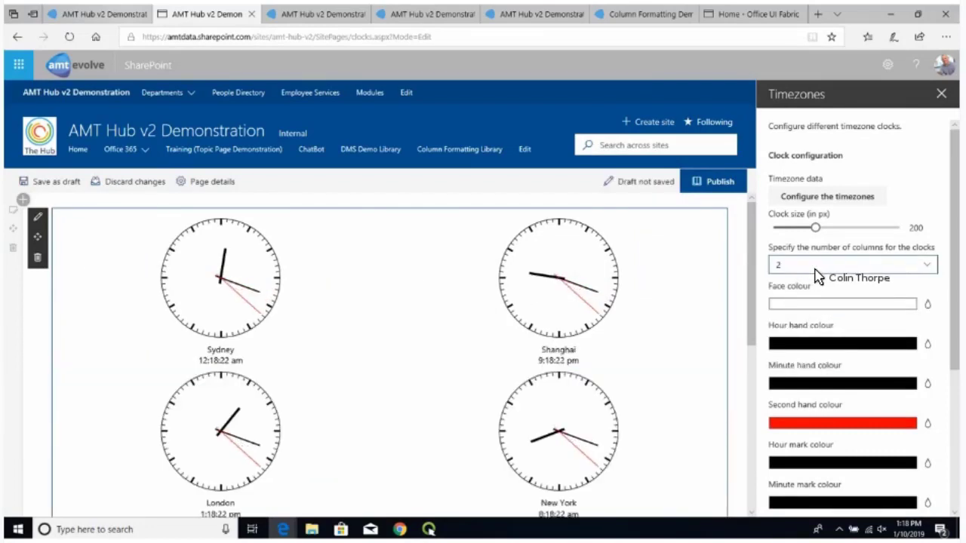
key(alt+Down)
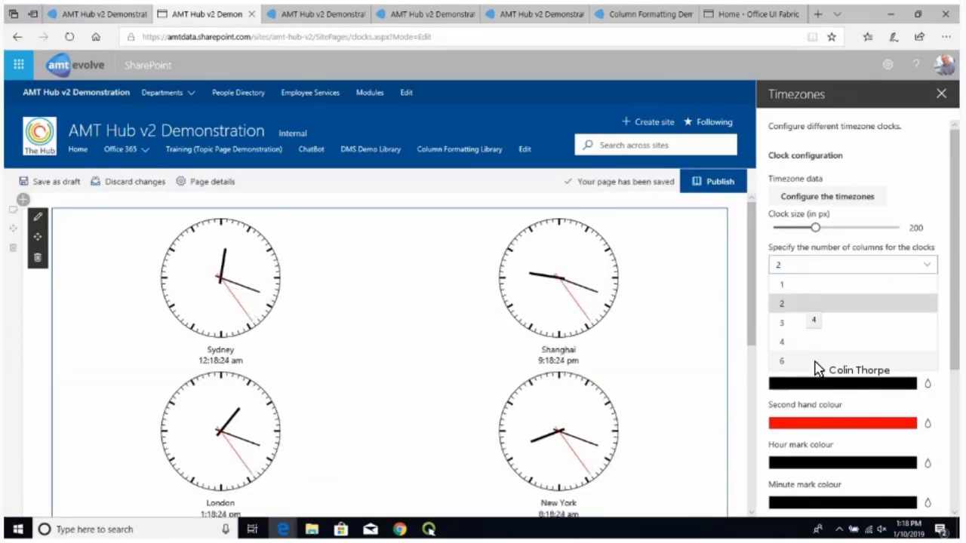
click(795, 322)
scroll(844, 312, down, 2)
scroll(895, 258, up, 1)
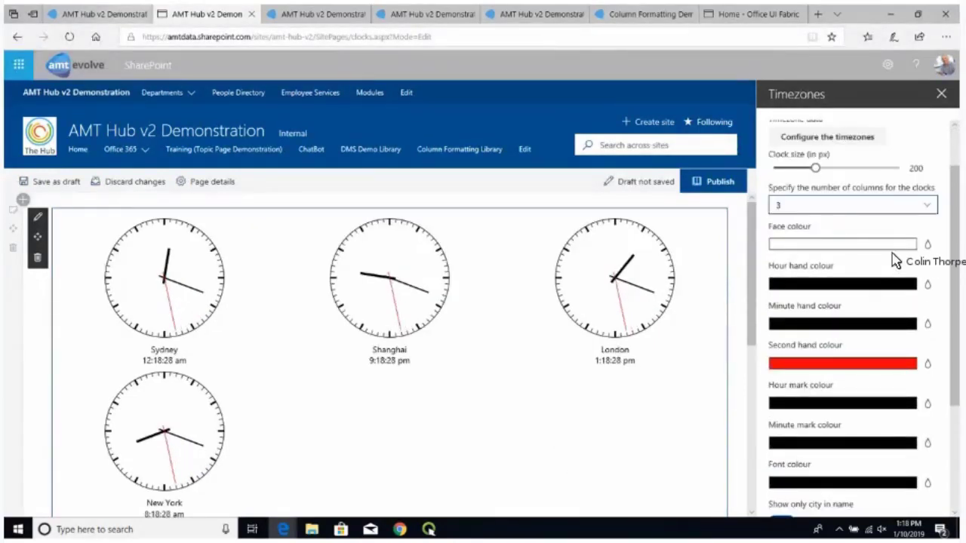
Set the clock face colour to 5f2626 and the hour hand colour to b65757.
click(926, 247)
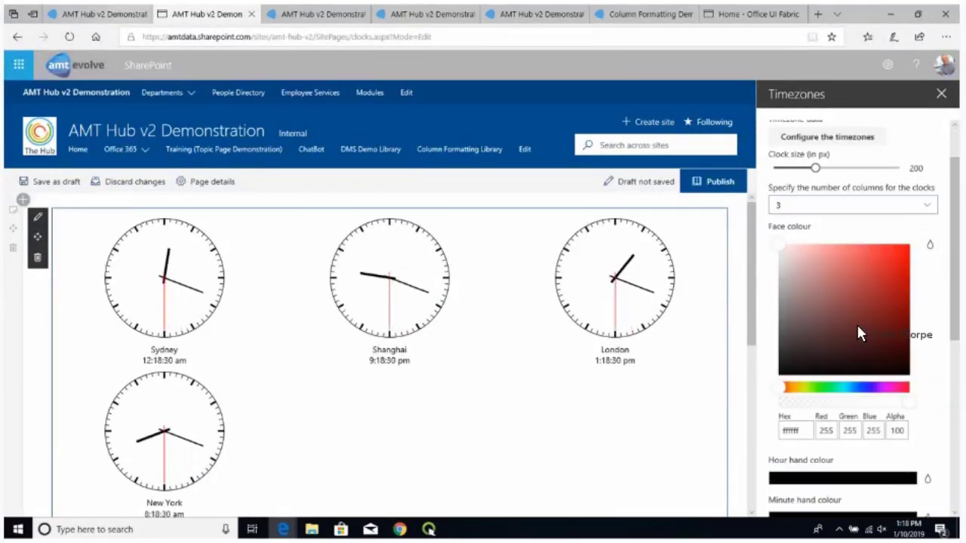
click(856, 328)
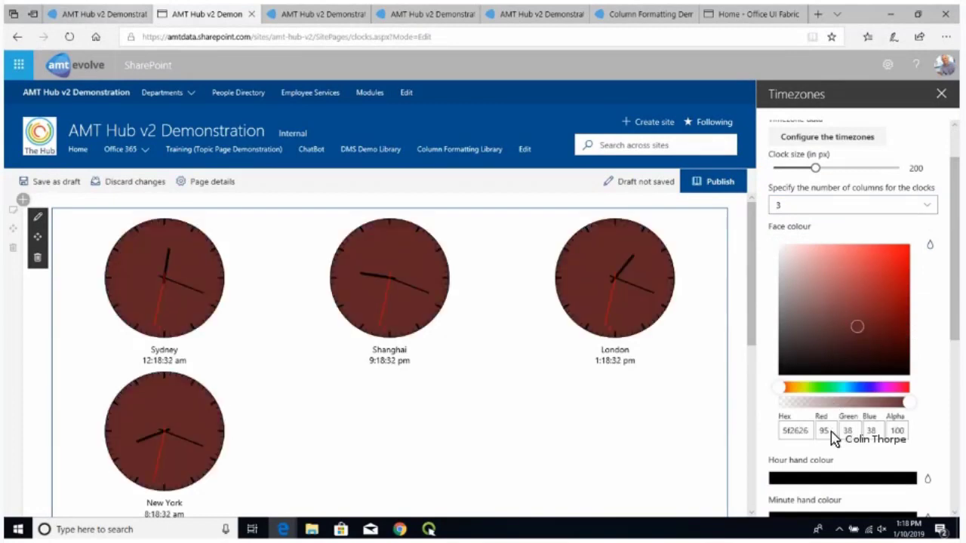
scroll(912, 369, down, 2)
click(927, 359)
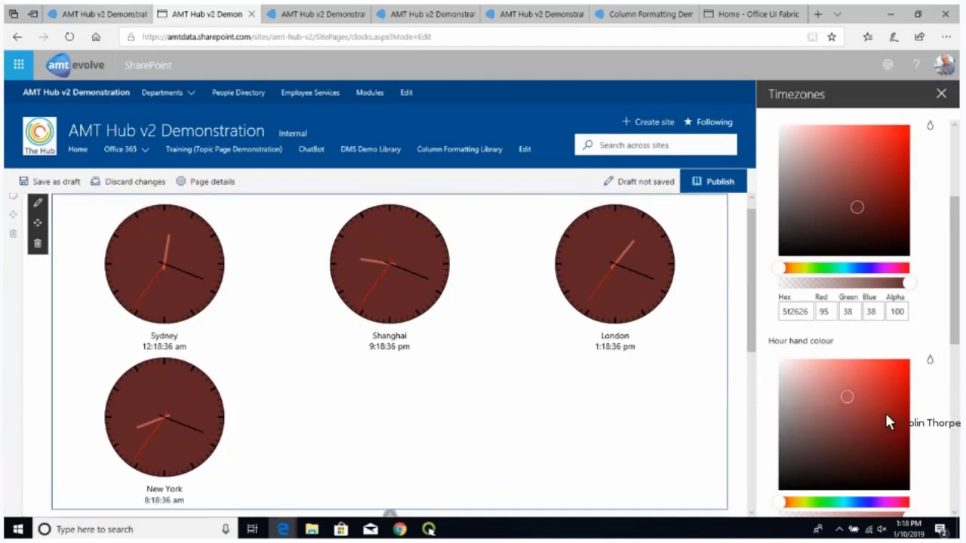
scroll(881, 404, down, 4)
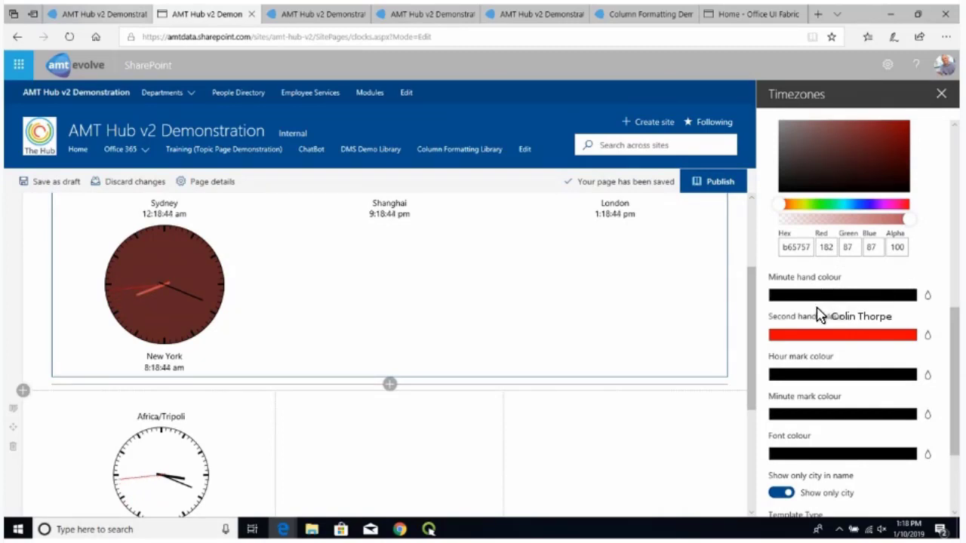
scroll(819, 315, down, 3)
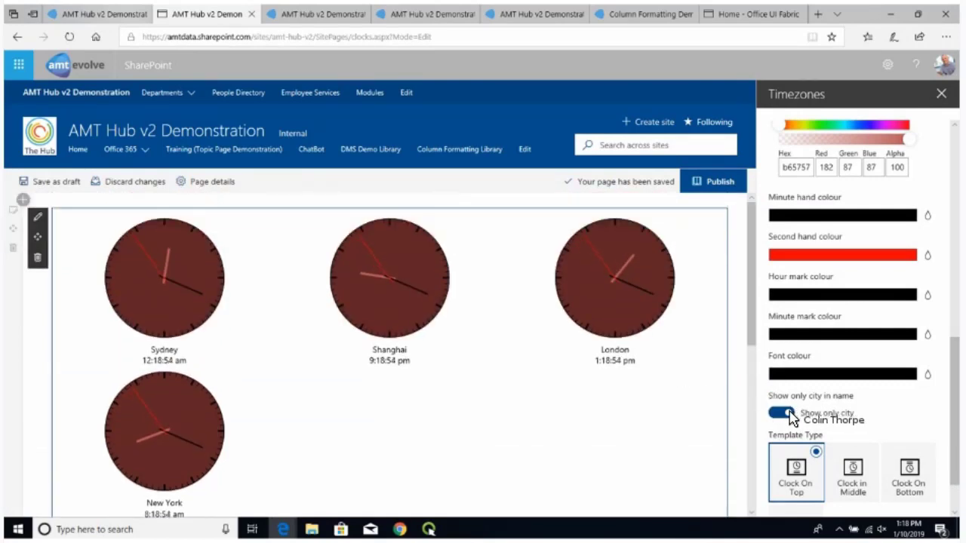
click(789, 414)
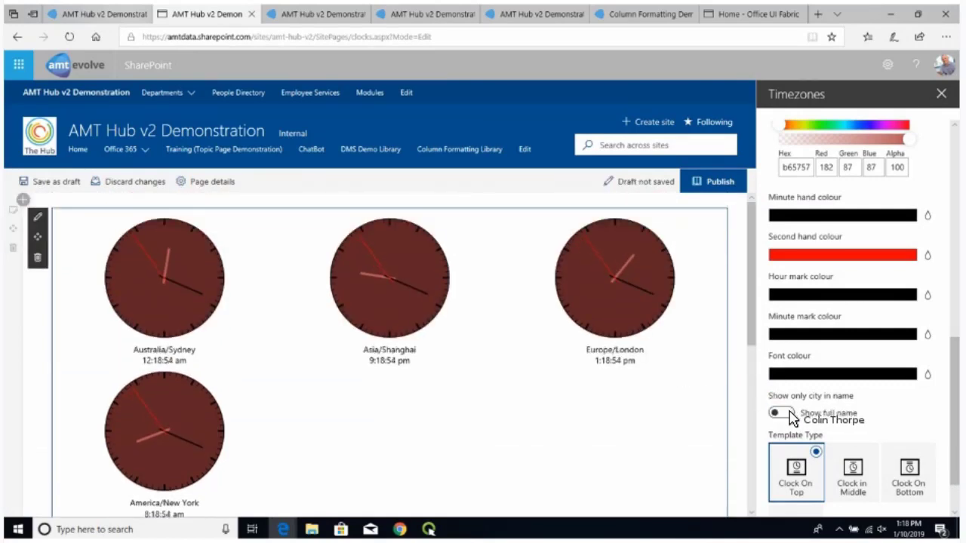
triple_click(609, 351)
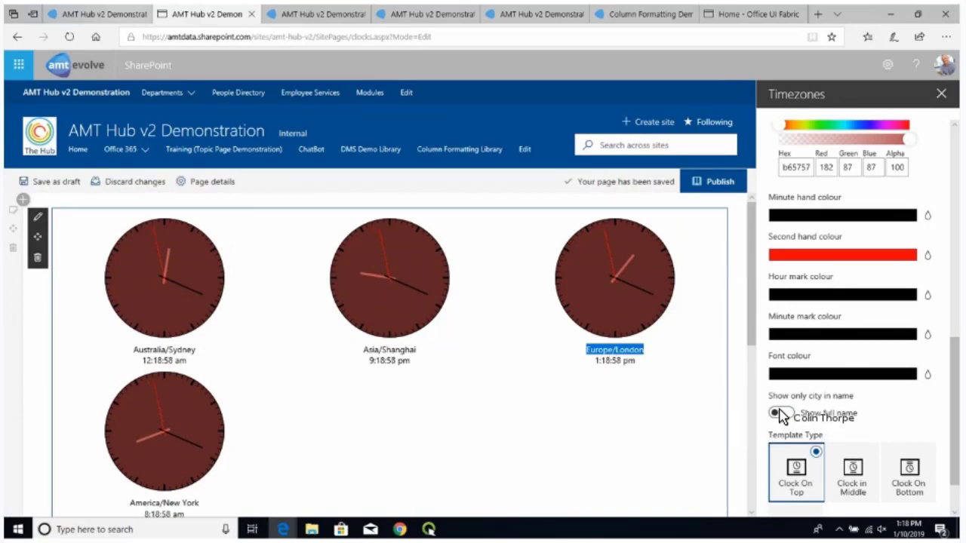
click(780, 413)
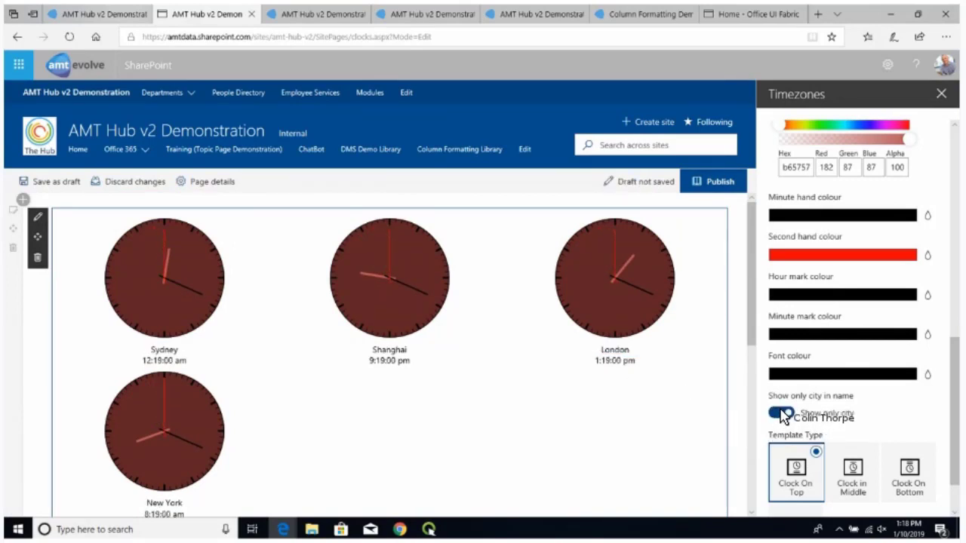
scroll(810, 427, down, 1)
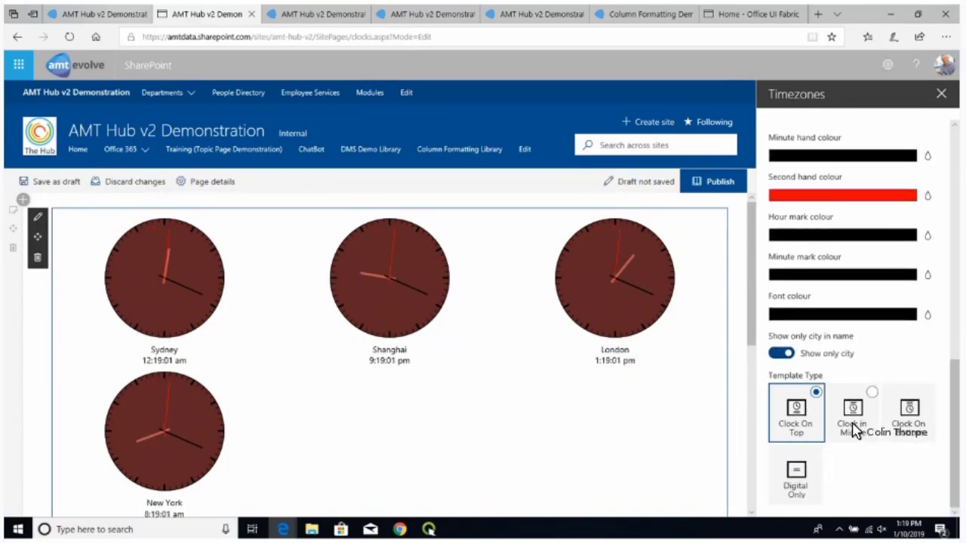
click(854, 427)
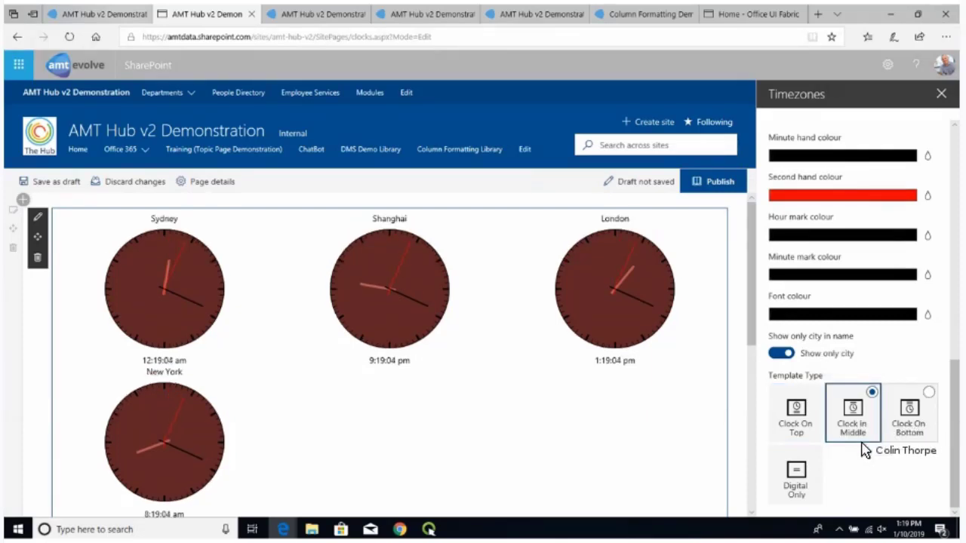
key(Right)
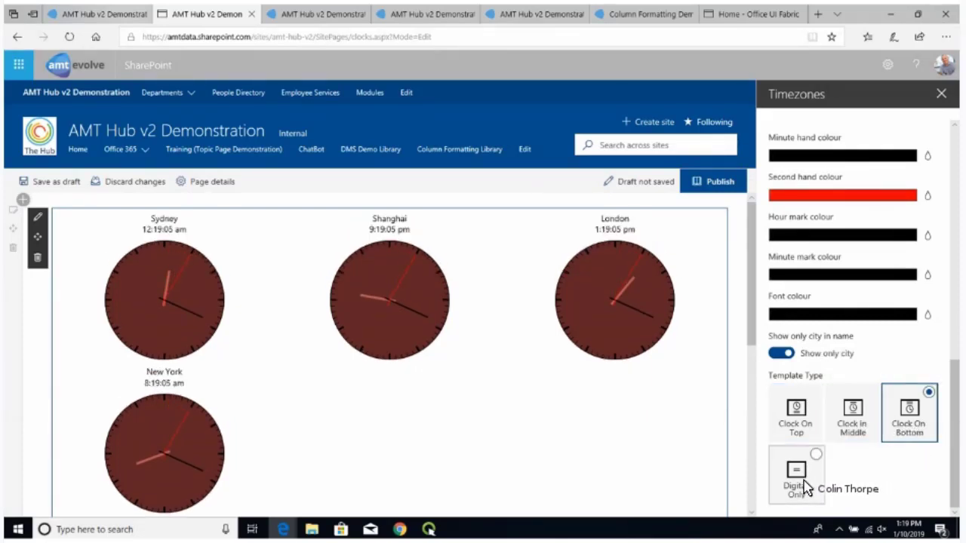
click(804, 483)
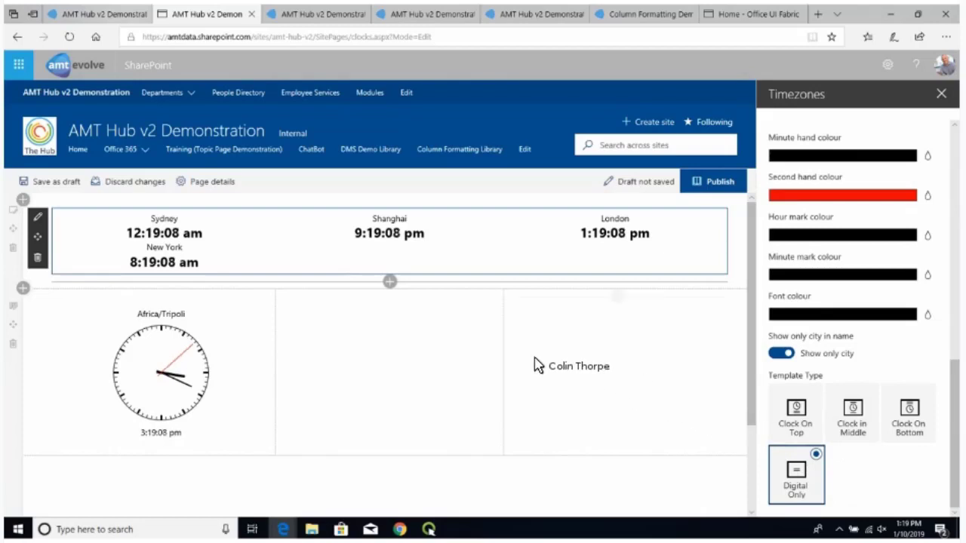
click(776, 411)
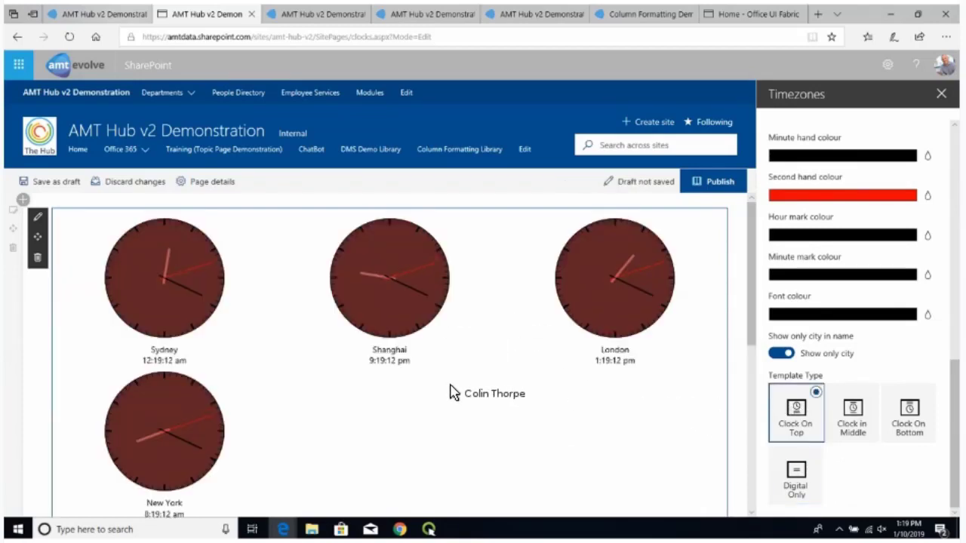
scroll(249, 407, down, 3)
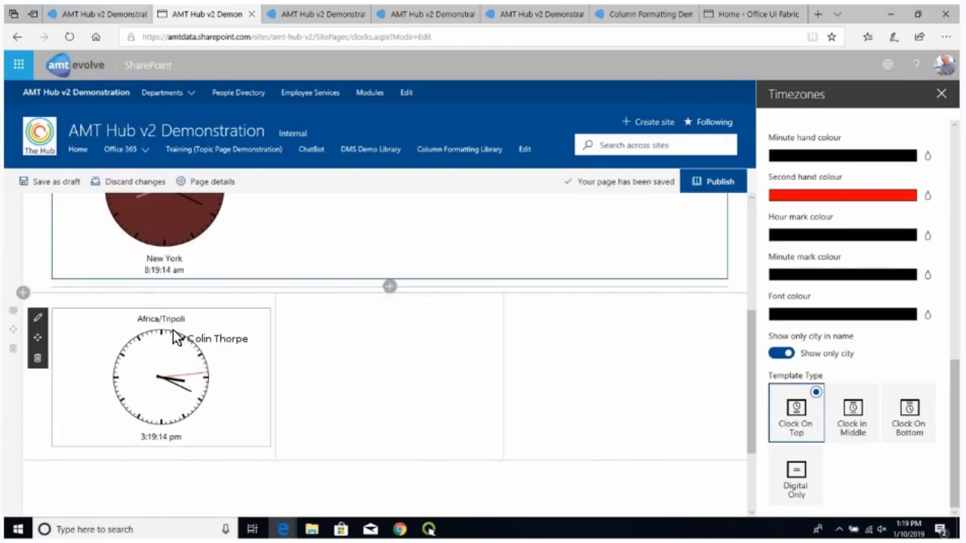
click(478, 358)
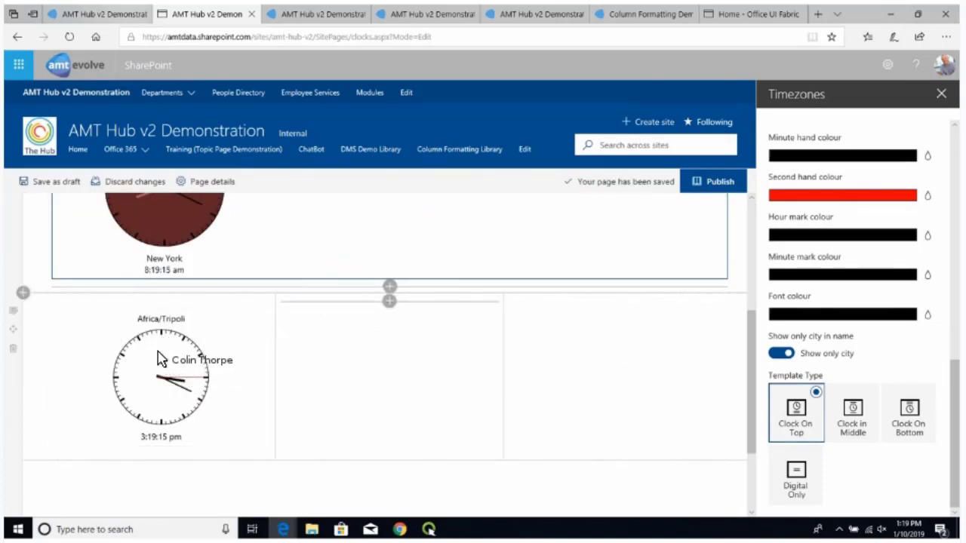
Insert a Timezones web part, found by searching 'tim', into the empty middle column.
click(388, 303)
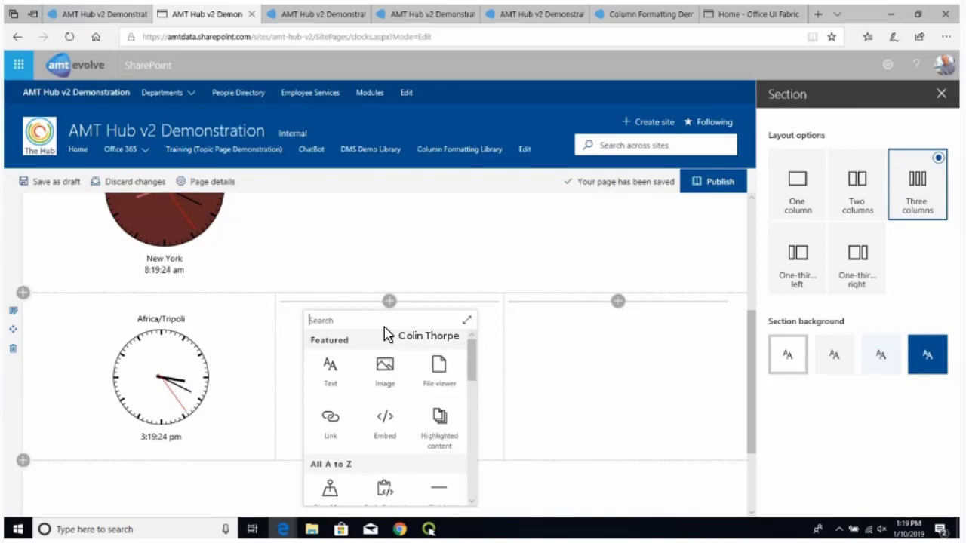
text(tim)
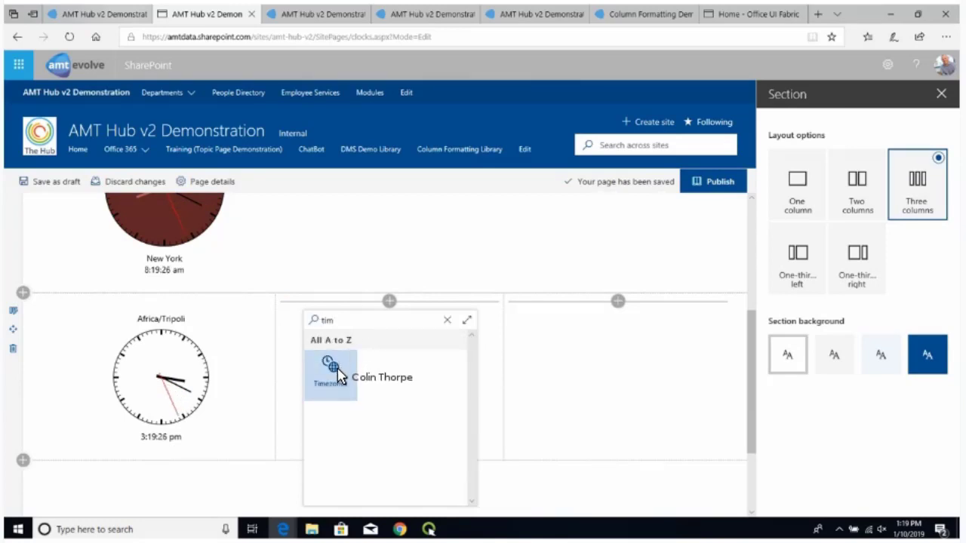
click(343, 368)
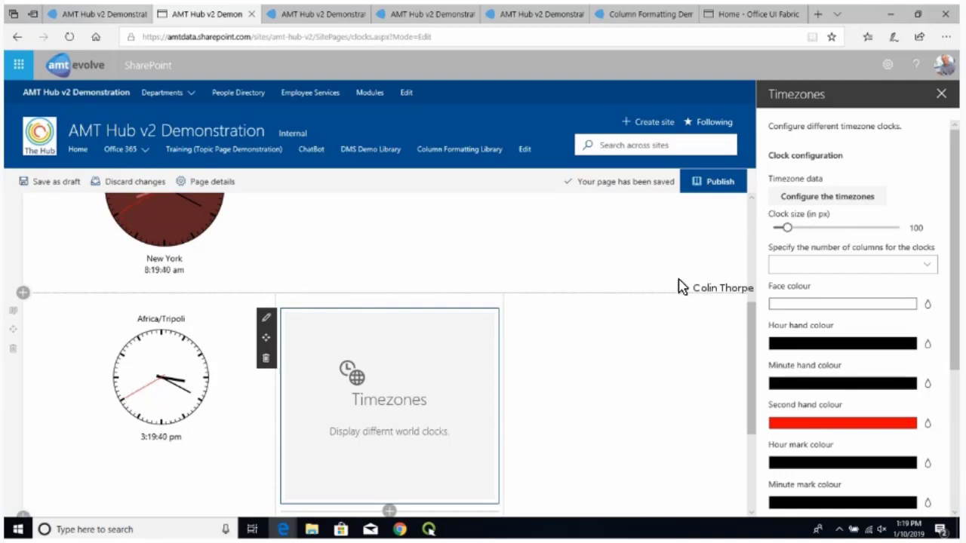
Shrink the Africa/Tripoli clock to 140 px and close its Timezones settings pane.
scroll(211, 319, up, 1)
scroll(208, 319, up, 1)
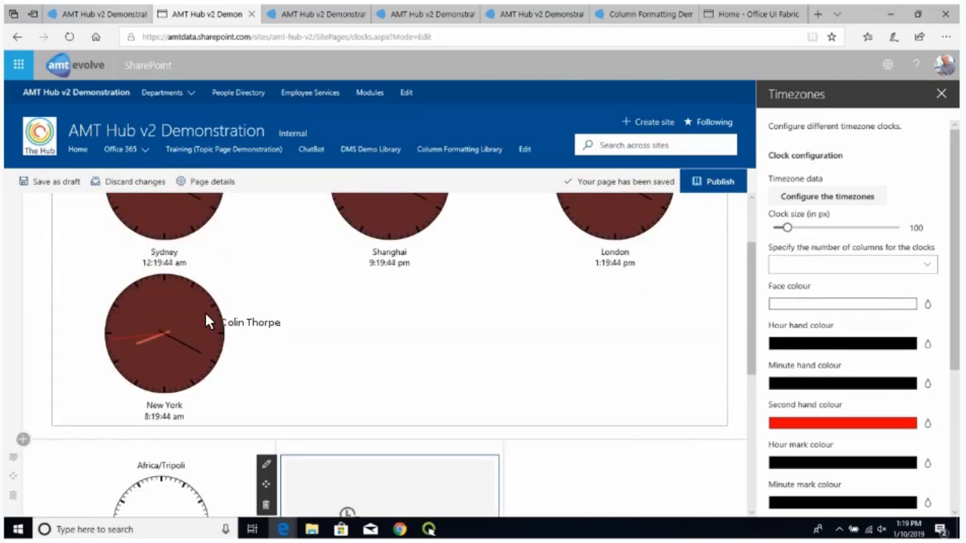
scroll(185, 428, down, 2)
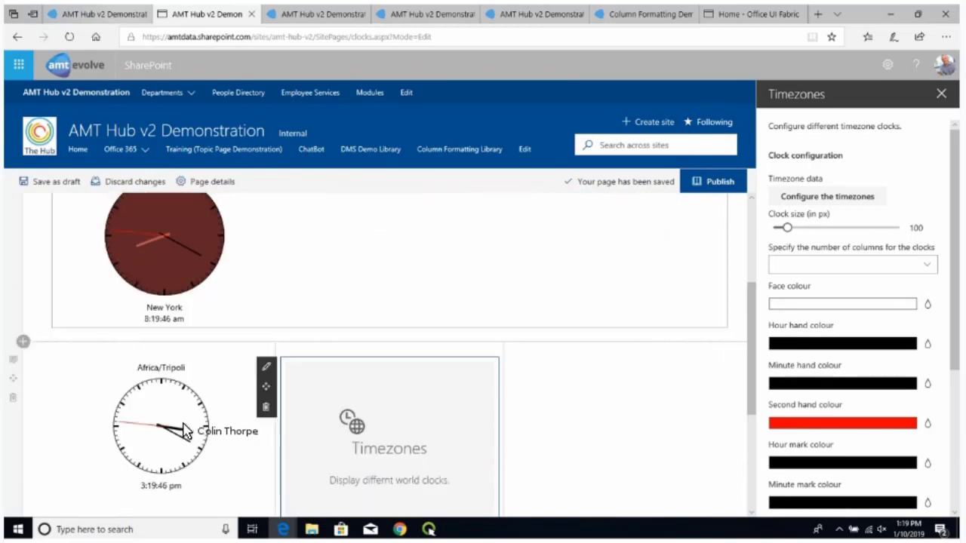
scroll(189, 309, down, 3)
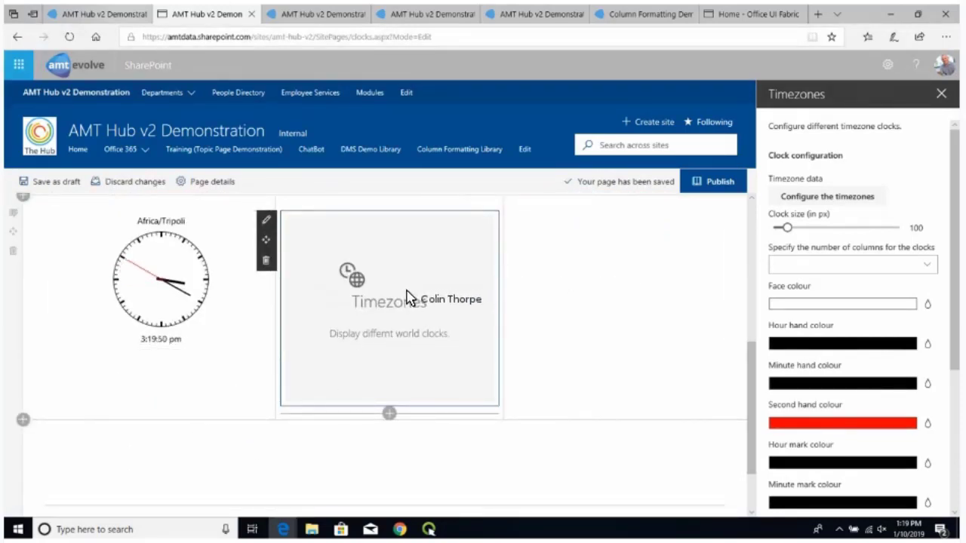
scroll(259, 241, up, 6)
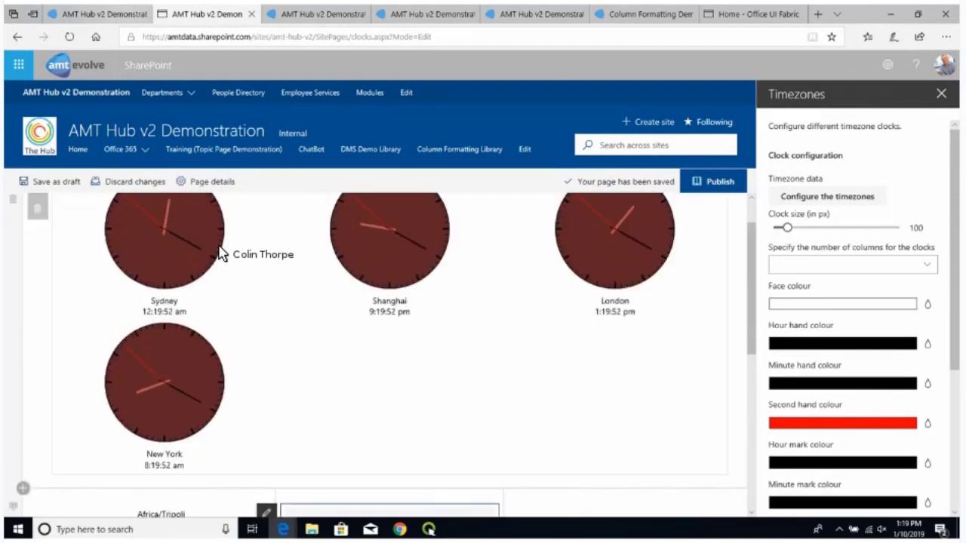
scroll(301, 260, up, 1)
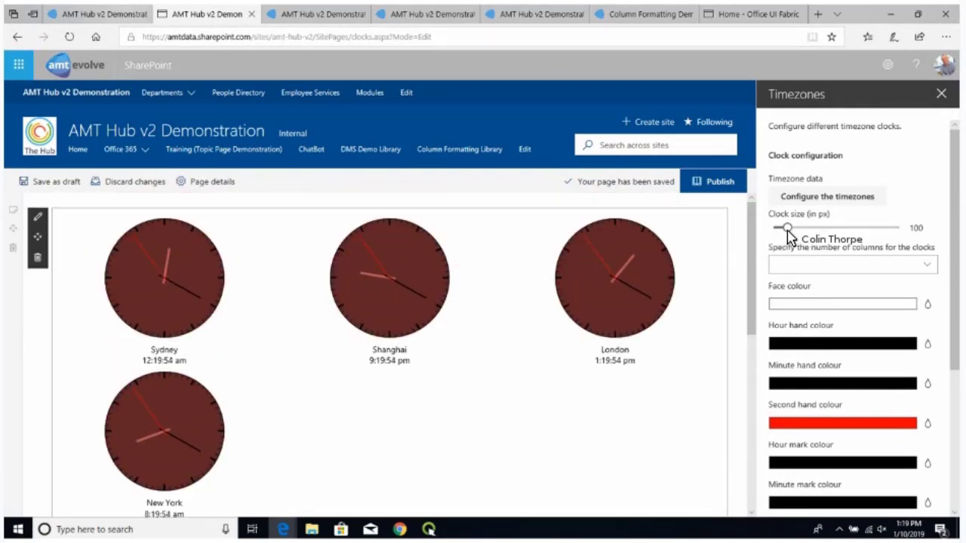
scroll(752, 254, down, 6)
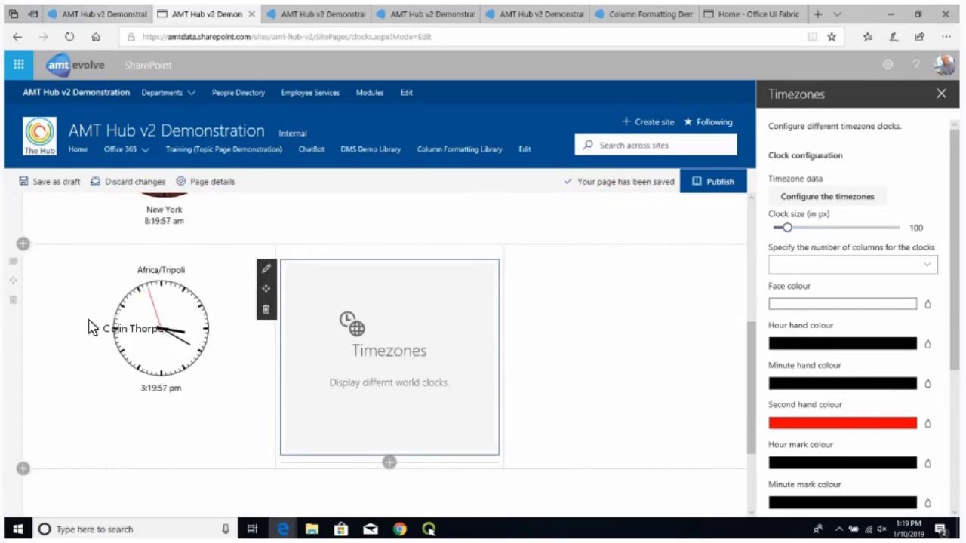
click(37, 273)
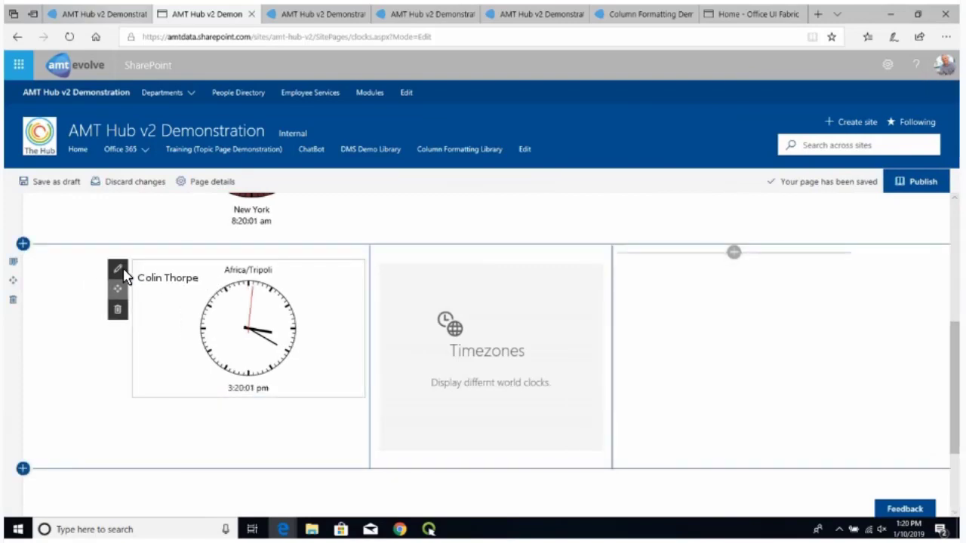
click(143, 279)
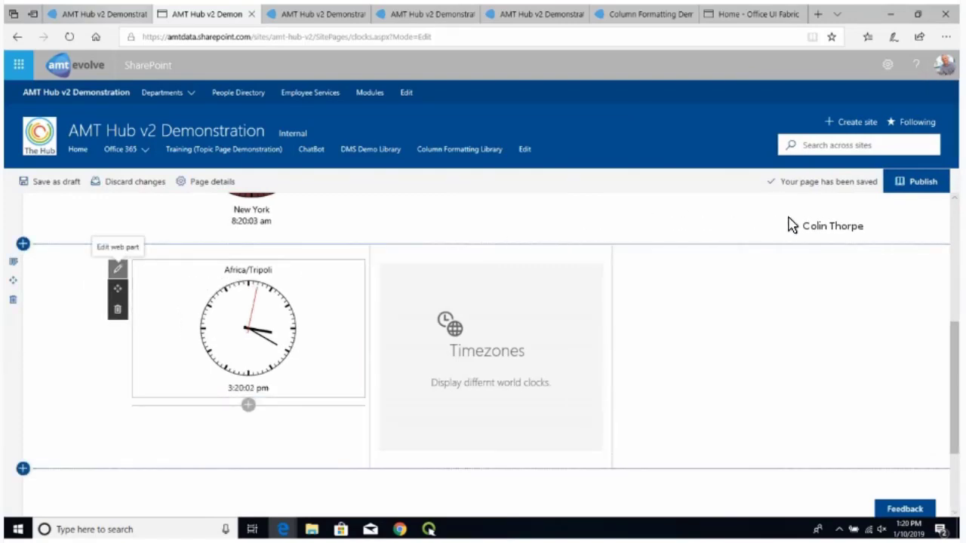
mouse_move(814, 231)
mouse_down()
mouse_move(854, 228)
mouse_move(798, 232)
mouse_up()
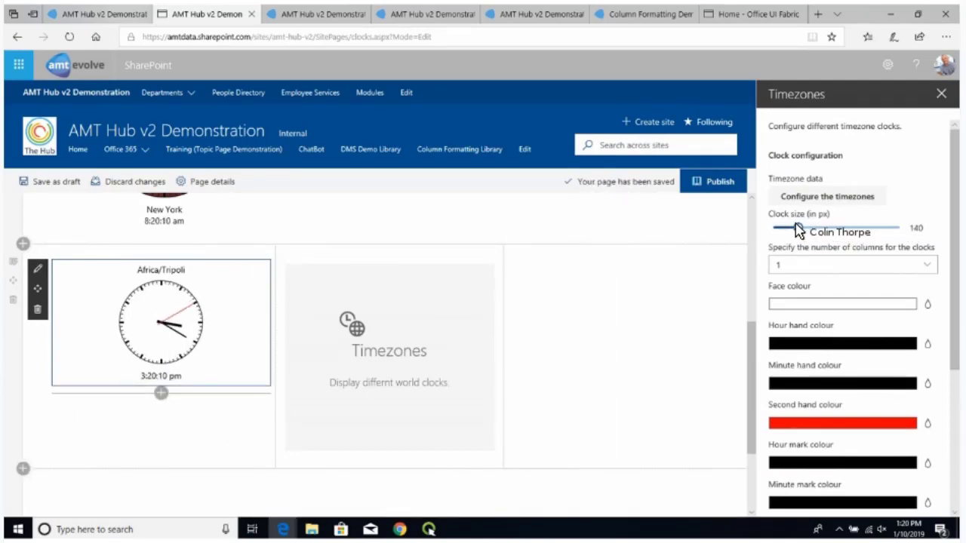
click(941, 95)
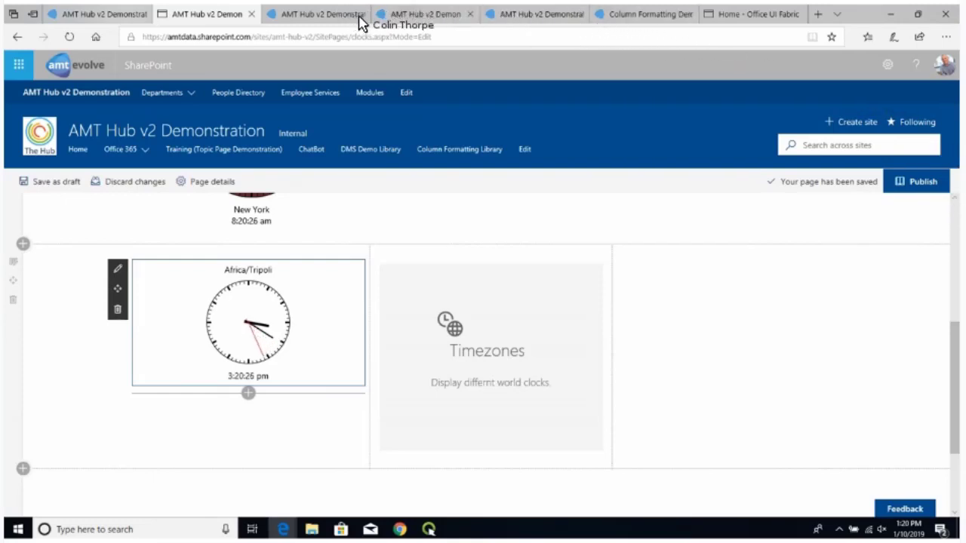
In the Column Formatting Library tab, select the 'DocType and SecurityClassification' view.
click(536, 16)
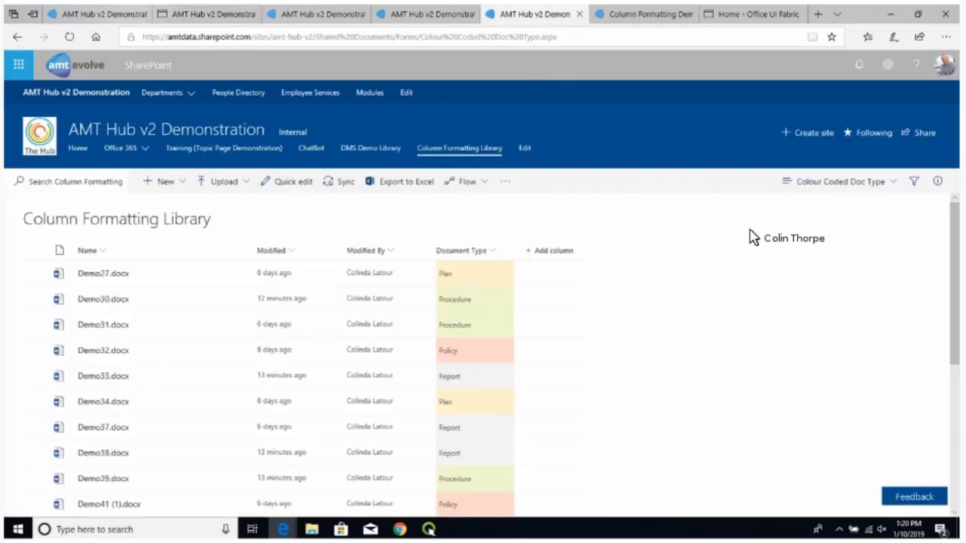
click(892, 185)
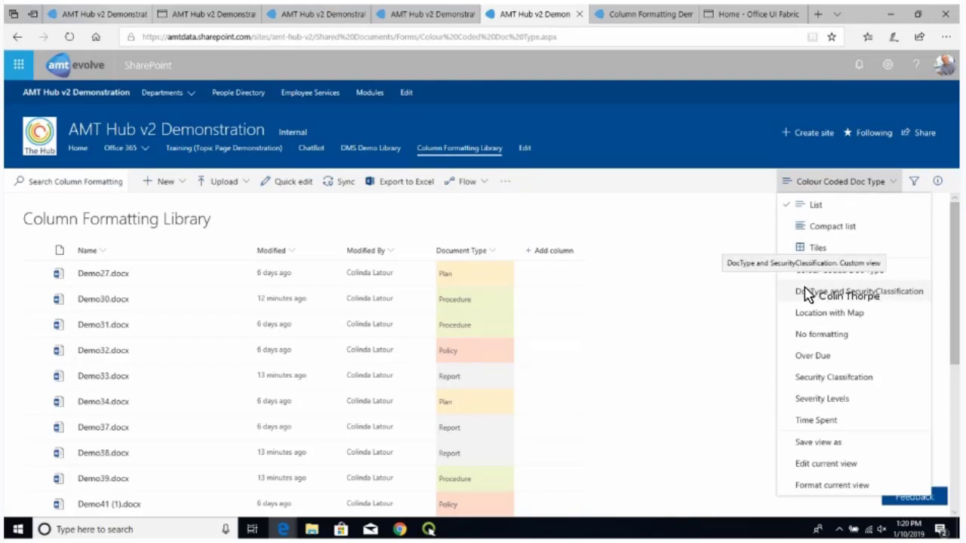
click(782, 271)
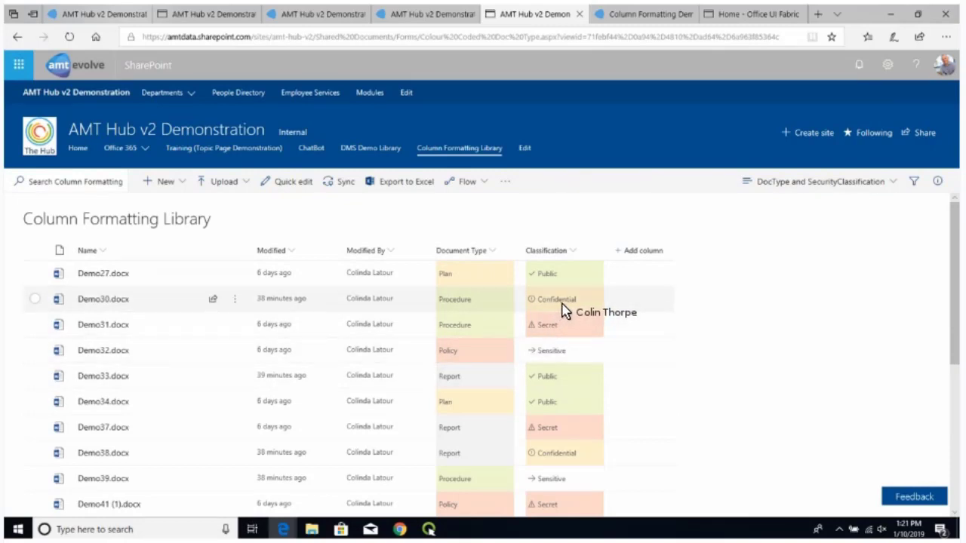
scroll(565, 310, down, 1)
scroll(562, 306, up, 1)
mouse_move(361, 305)
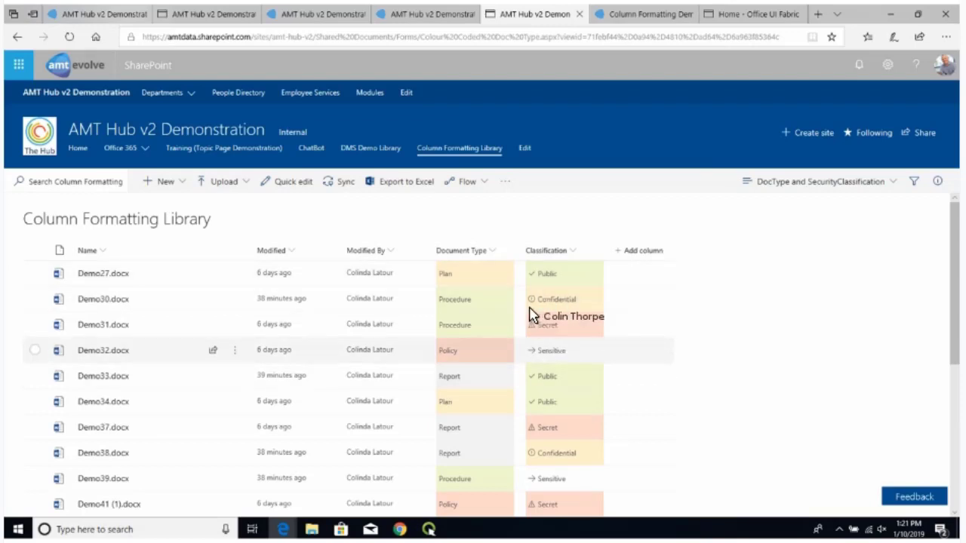
Open the Document Type column's formatting template for editing its choice colours.
click(494, 253)
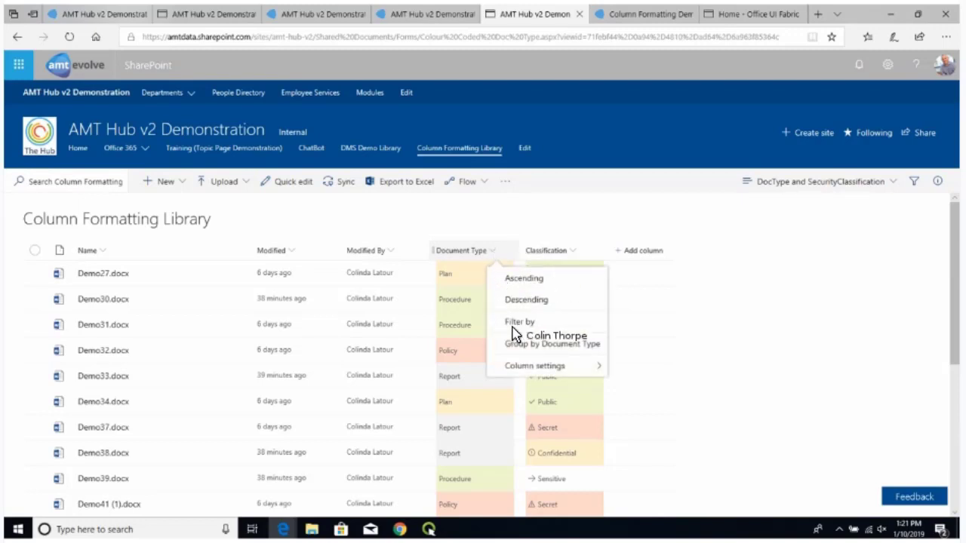
mouse_move(533, 369)
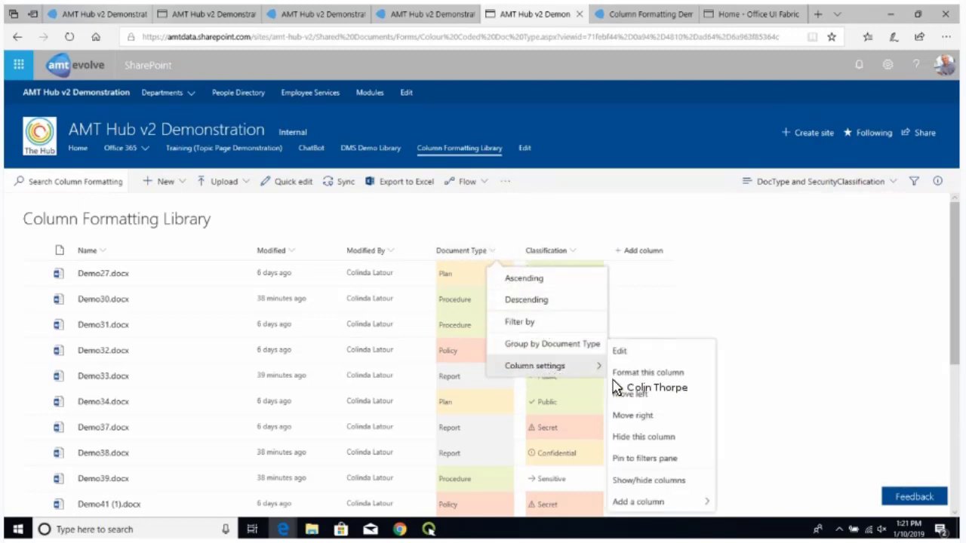
click(640, 372)
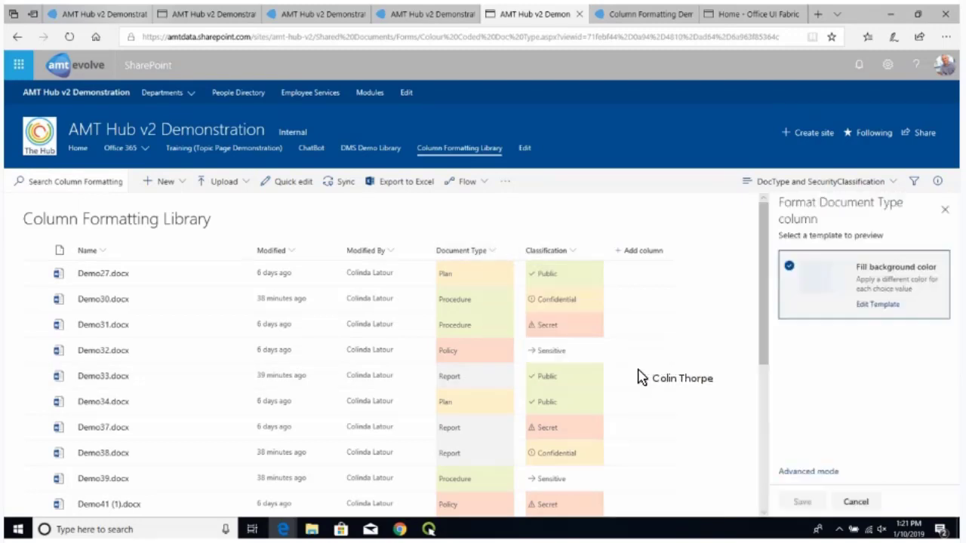
click(875, 304)
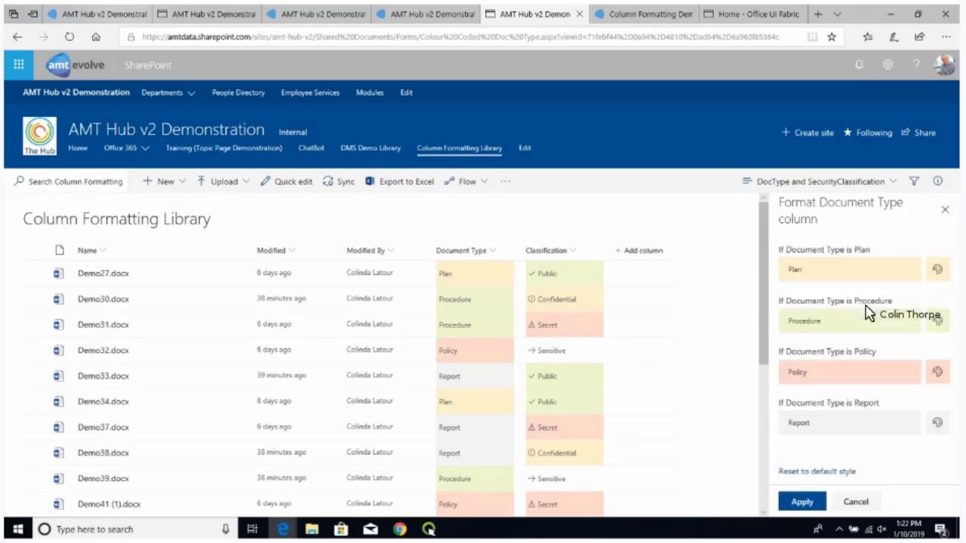
Fill Plan dark grey, Procedure bright green, Policy red and Report light blue, then apply.
click(937, 270)
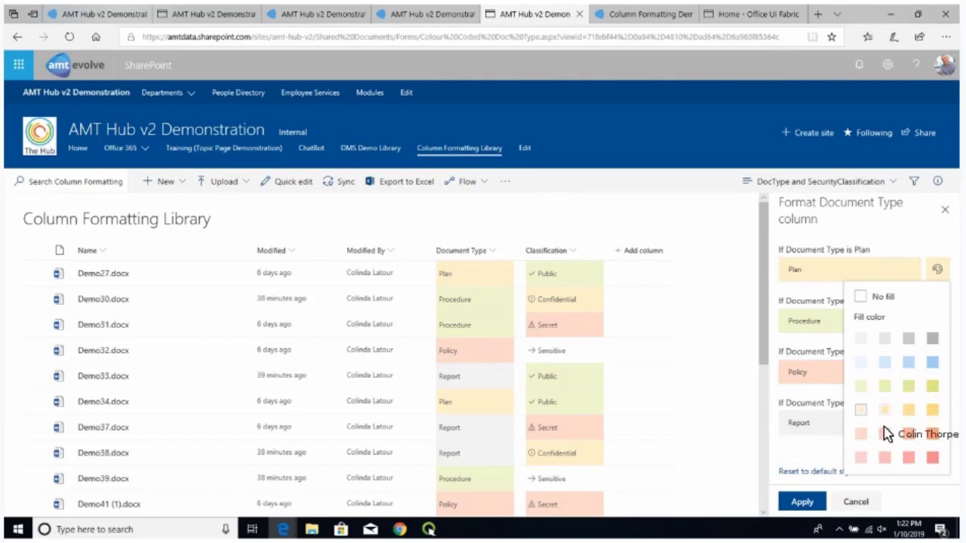
click(931, 341)
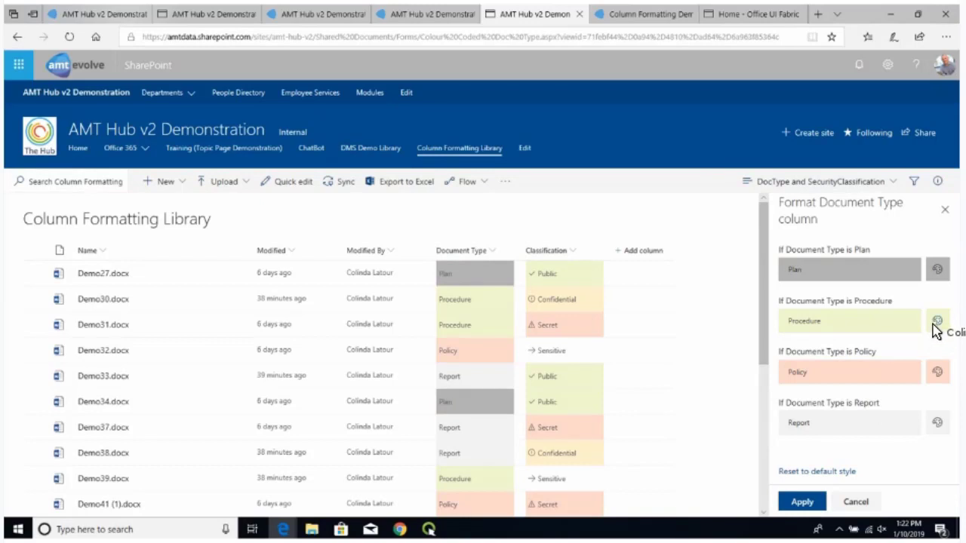
click(935, 330)
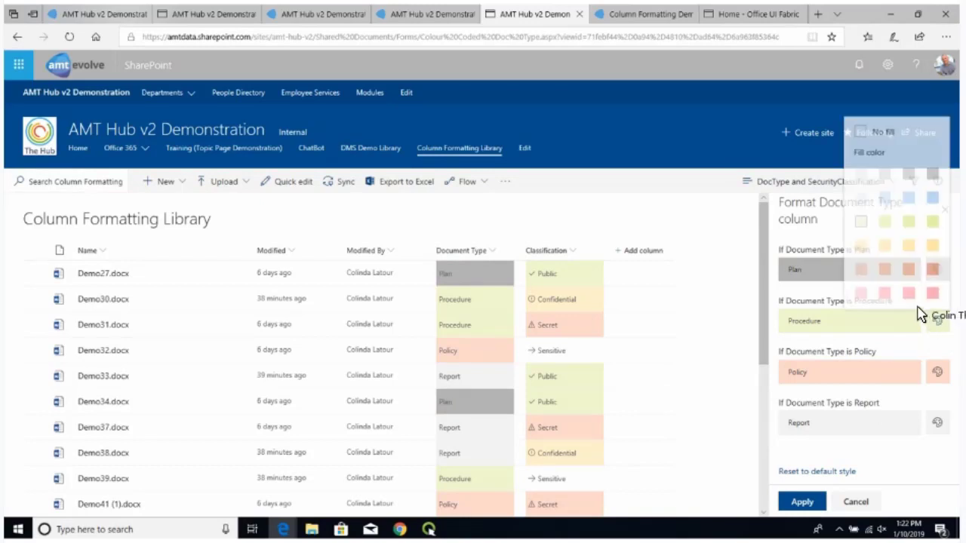
click(932, 220)
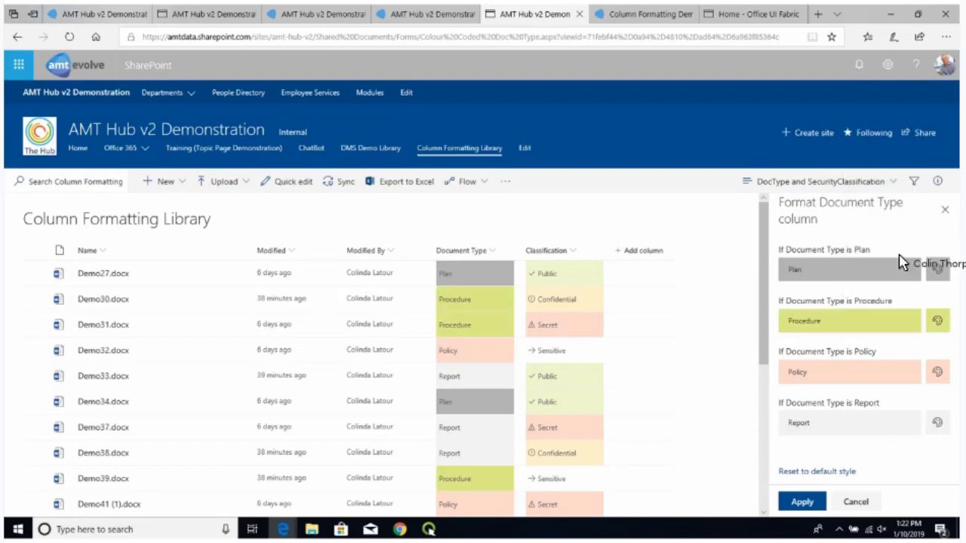
click(937, 373)
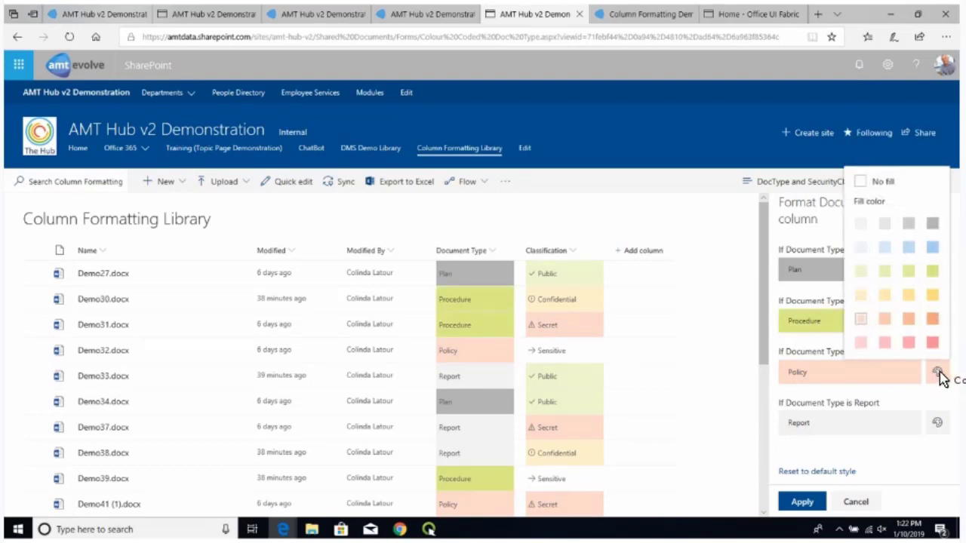
click(932, 343)
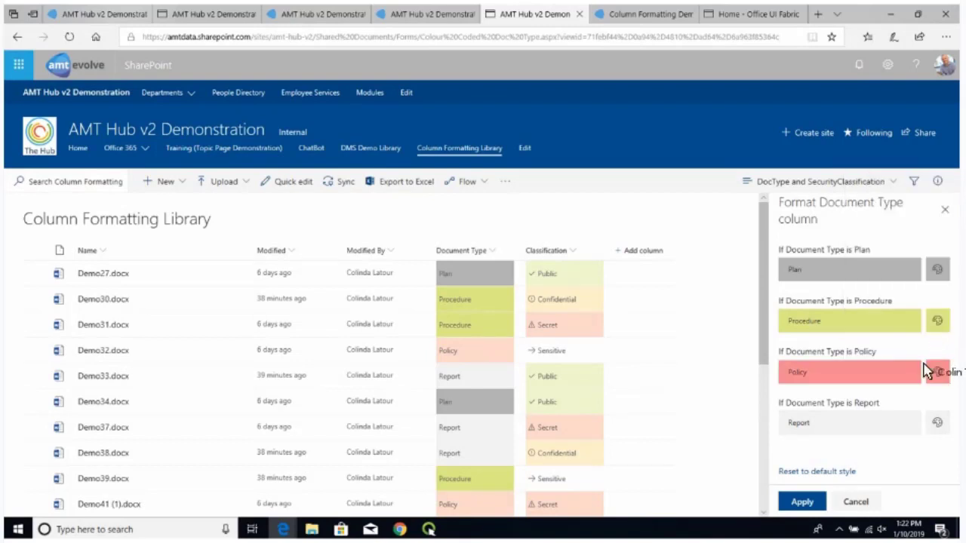
click(937, 423)
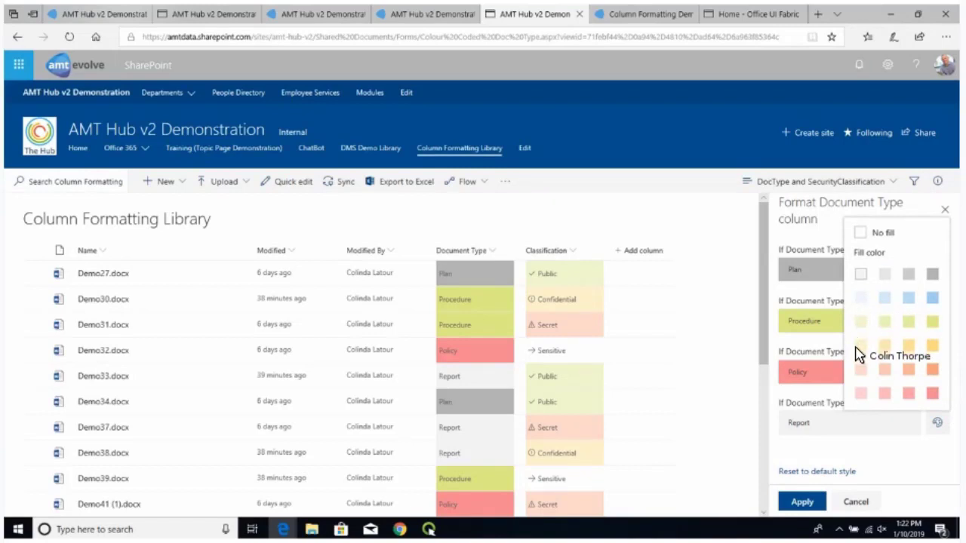
click(908, 298)
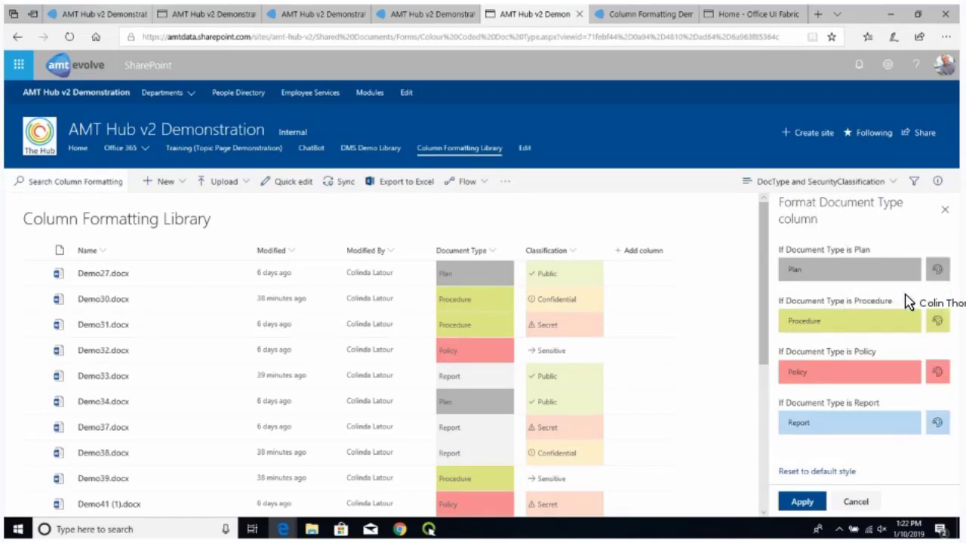
click(800, 503)
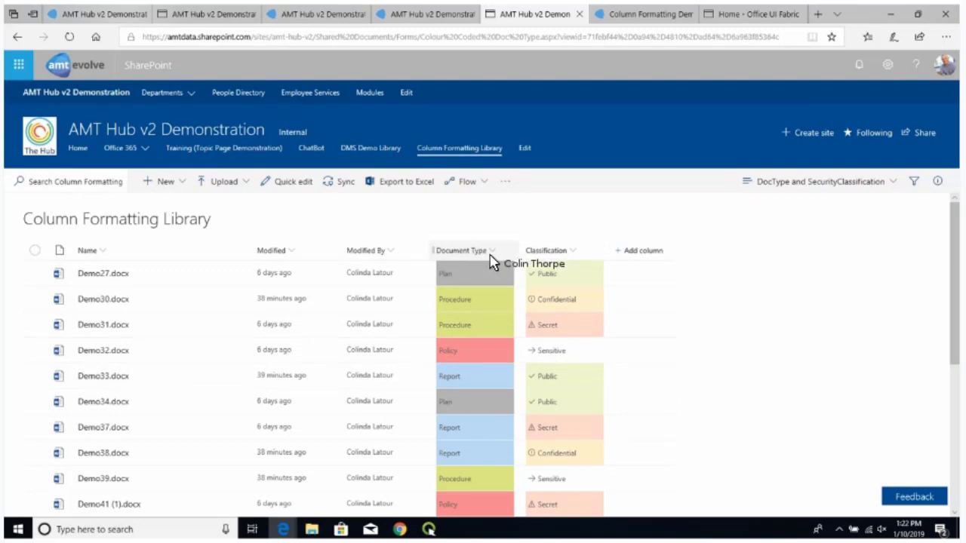
click(578, 253)
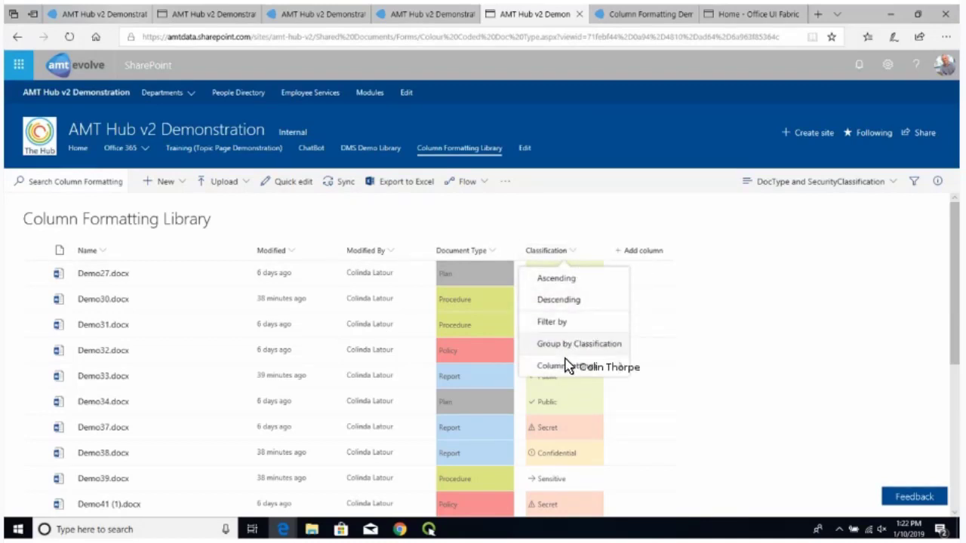
mouse_move(566, 365)
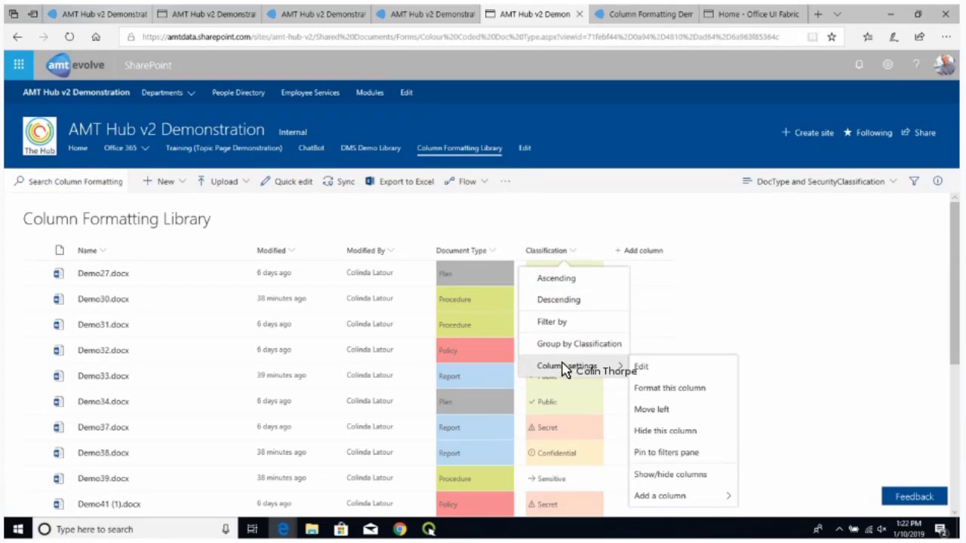
click(646, 390)
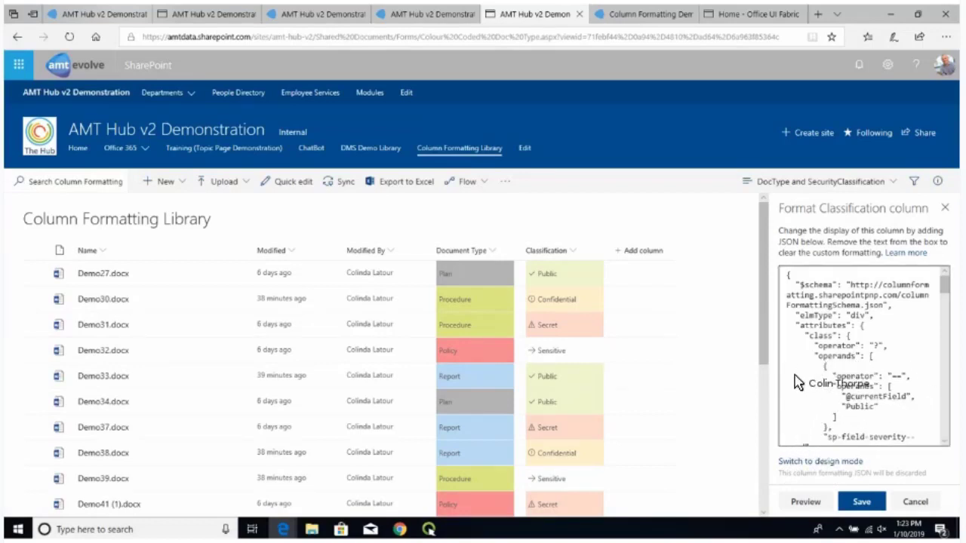
click(912, 501)
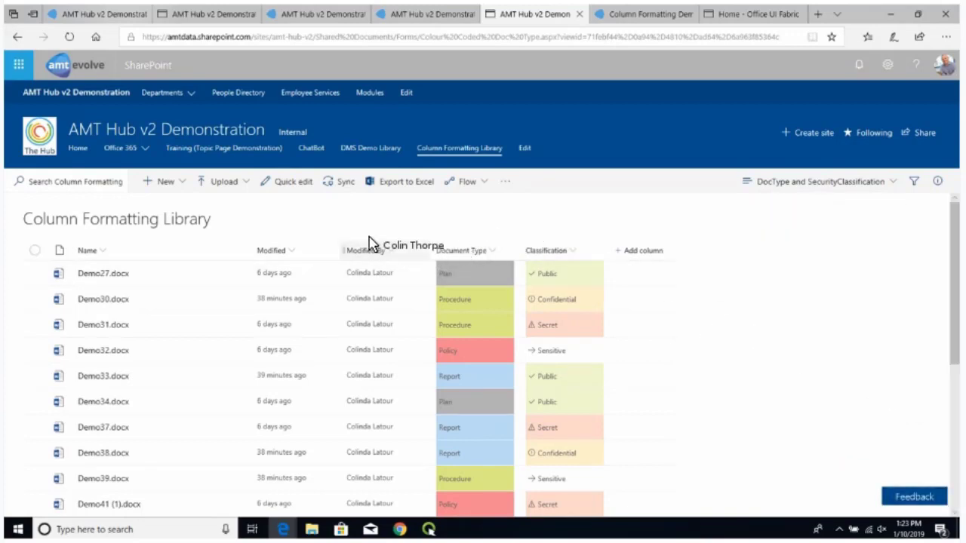
Preview date-based background colours on the Modified column, then cancel the formatting.
click(295, 257)
mouse_move(325, 367)
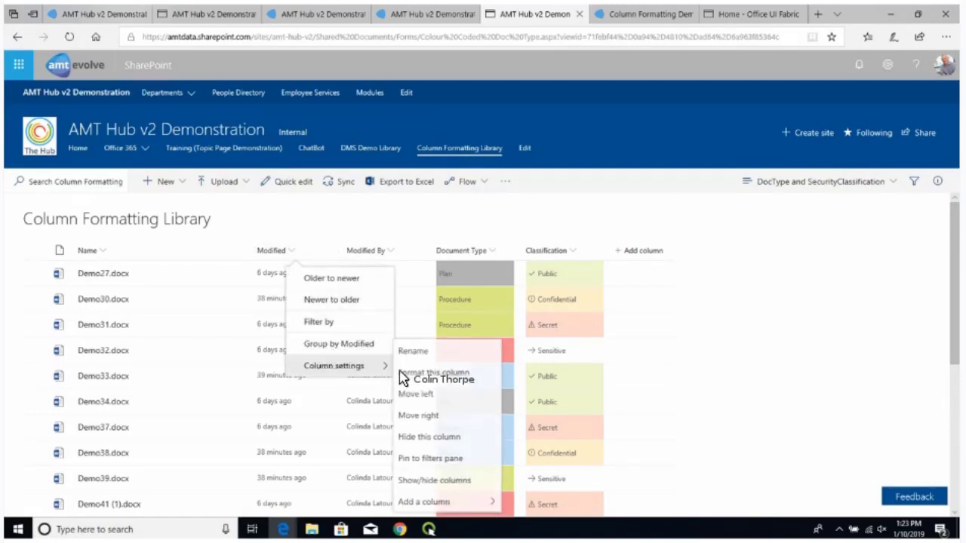
click(441, 373)
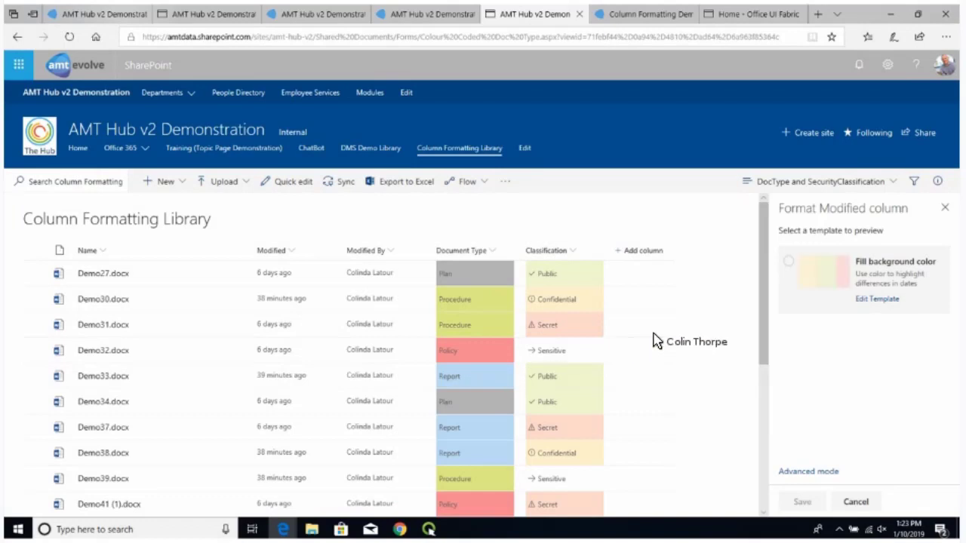
click(874, 300)
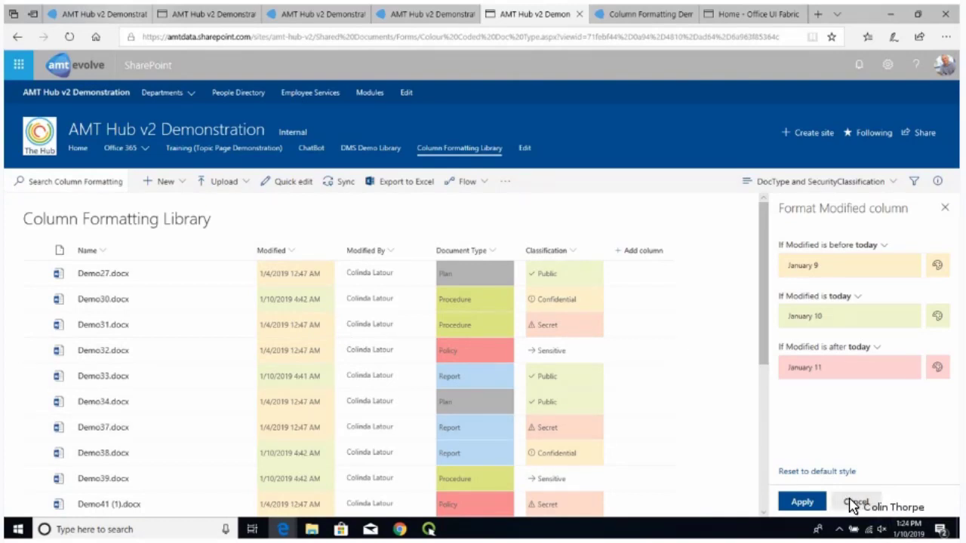
click(851, 502)
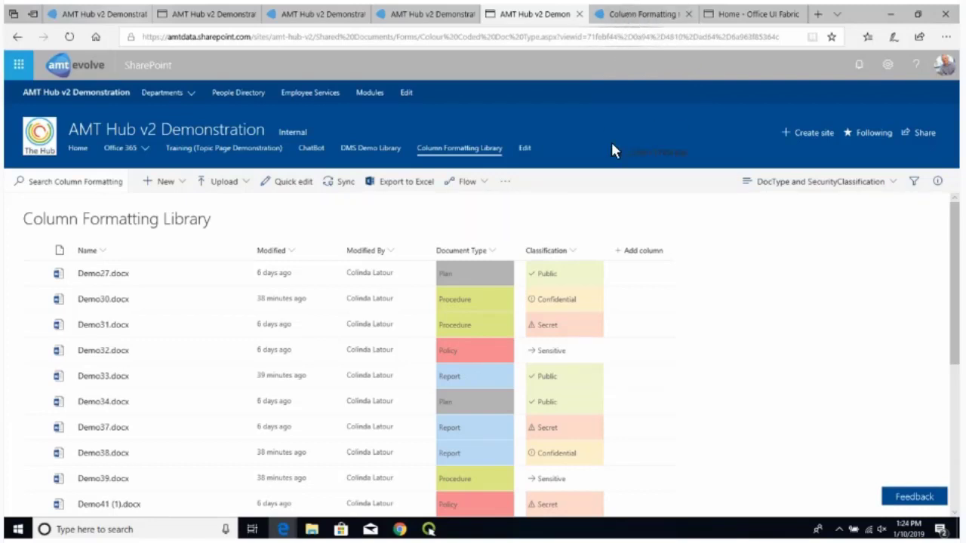
Start a new column format with Choice as the column type.
scroll(655, 262, down, 2)
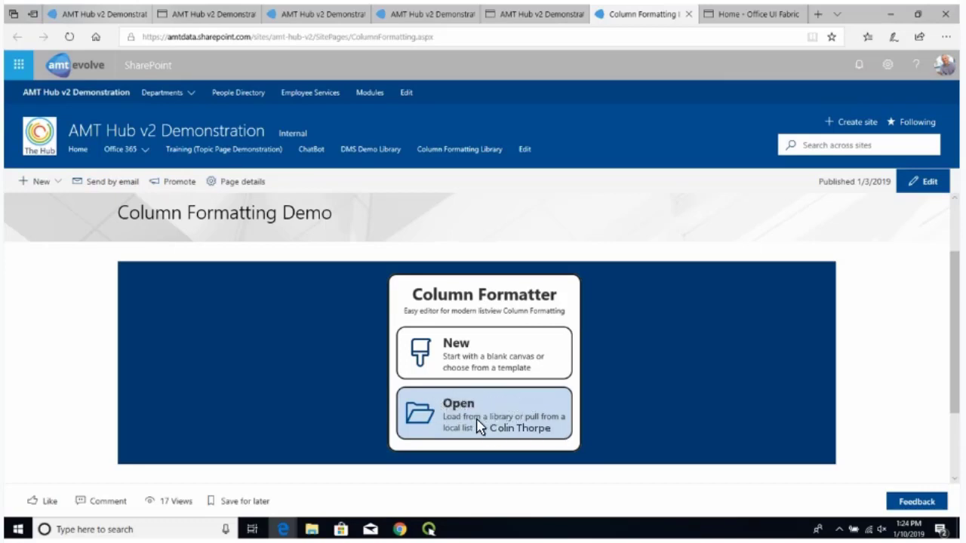
click(456, 346)
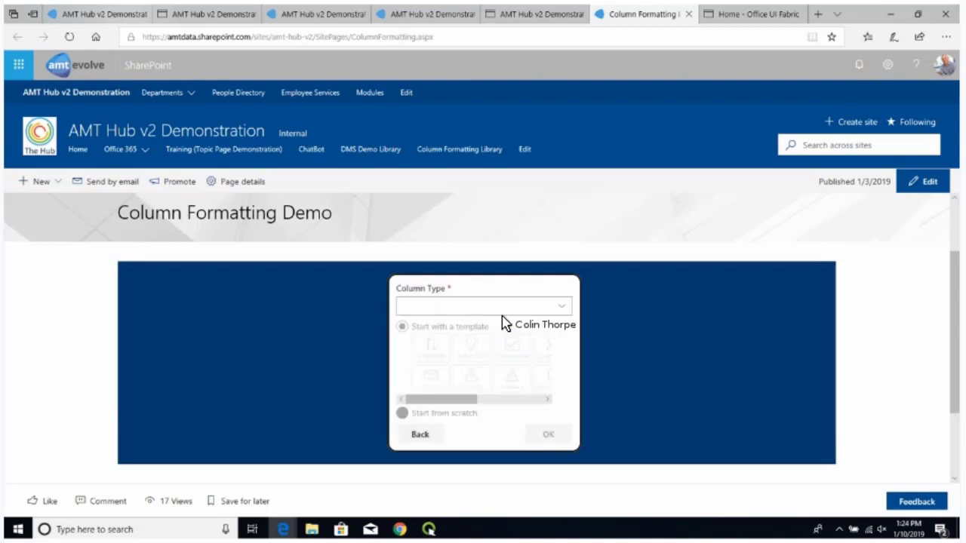
click(566, 315)
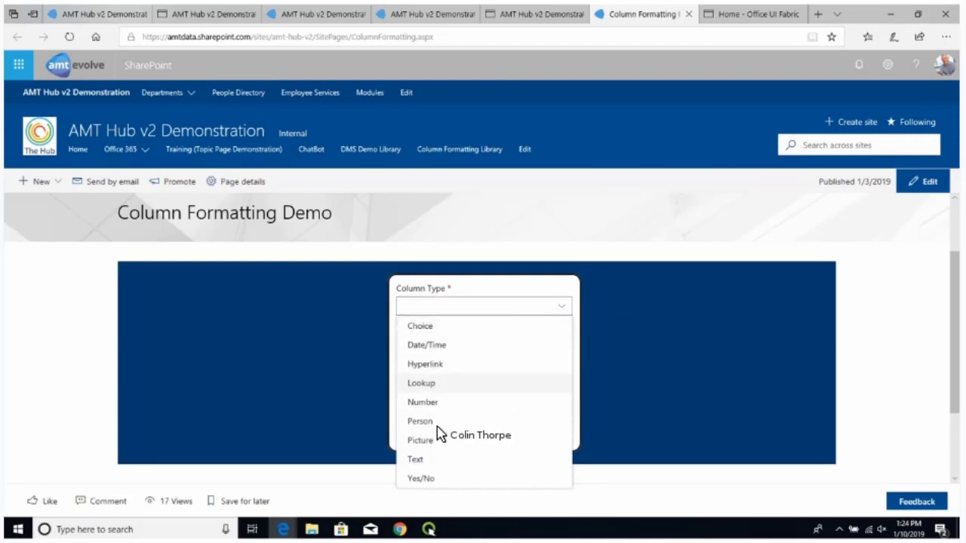
click(450, 325)
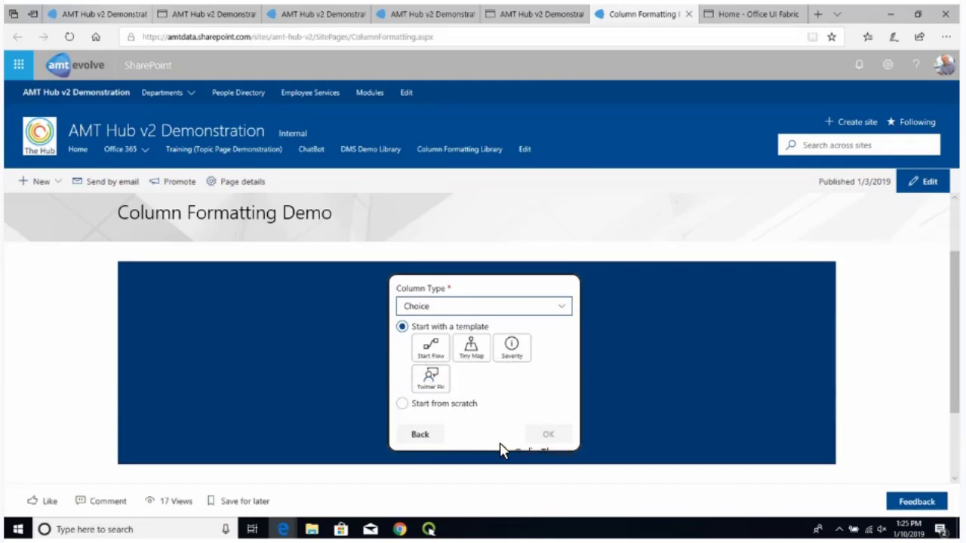
Switch the column type to Date/Time, then Hyperlink, to compare their templates.
click(565, 308)
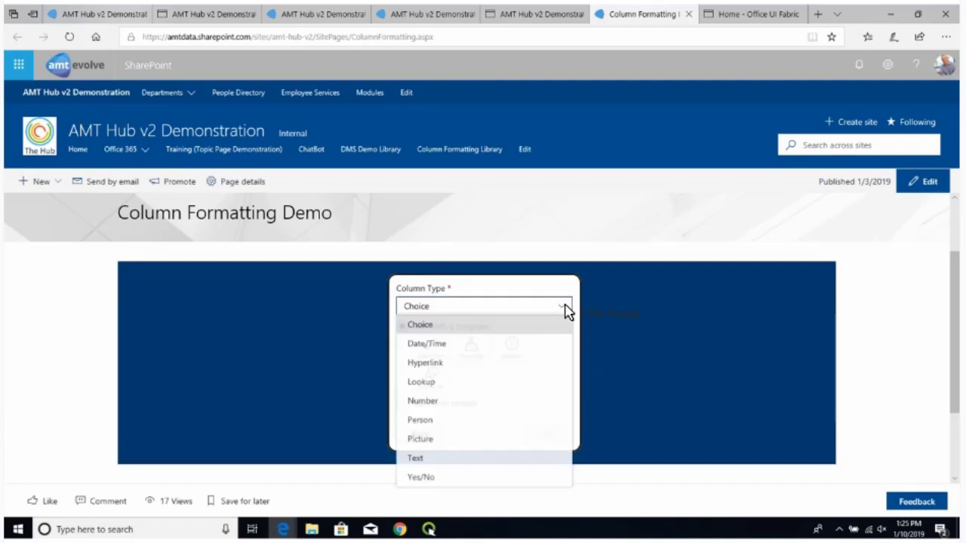
click(444, 347)
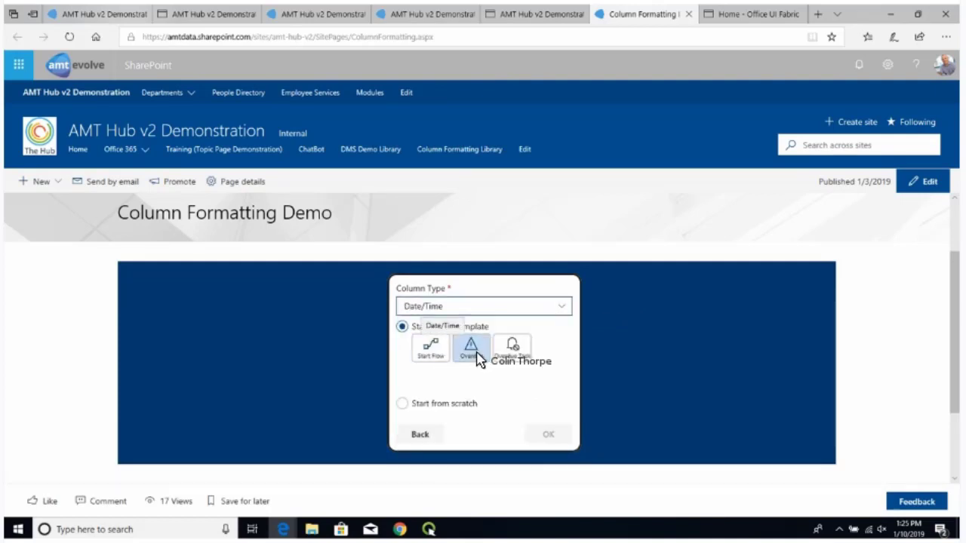
click(564, 308)
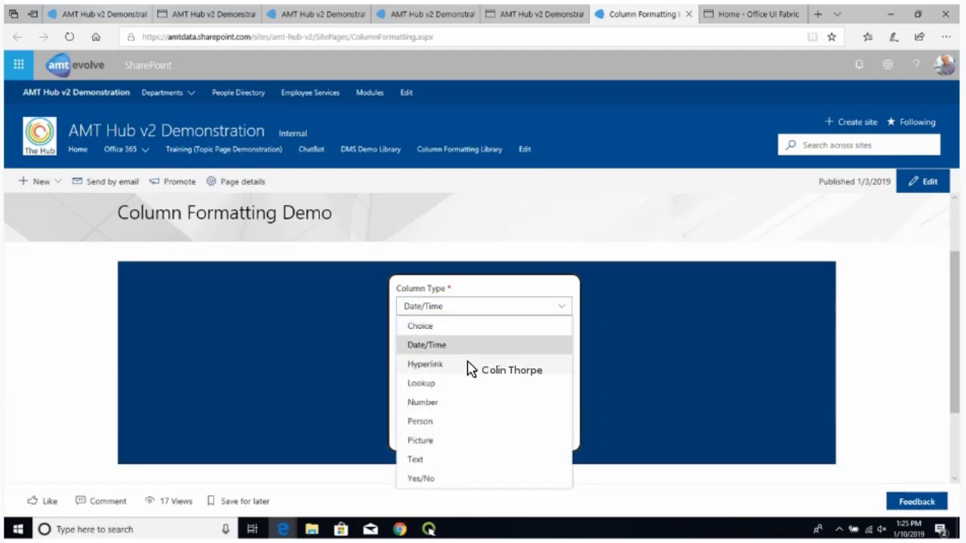
click(467, 365)
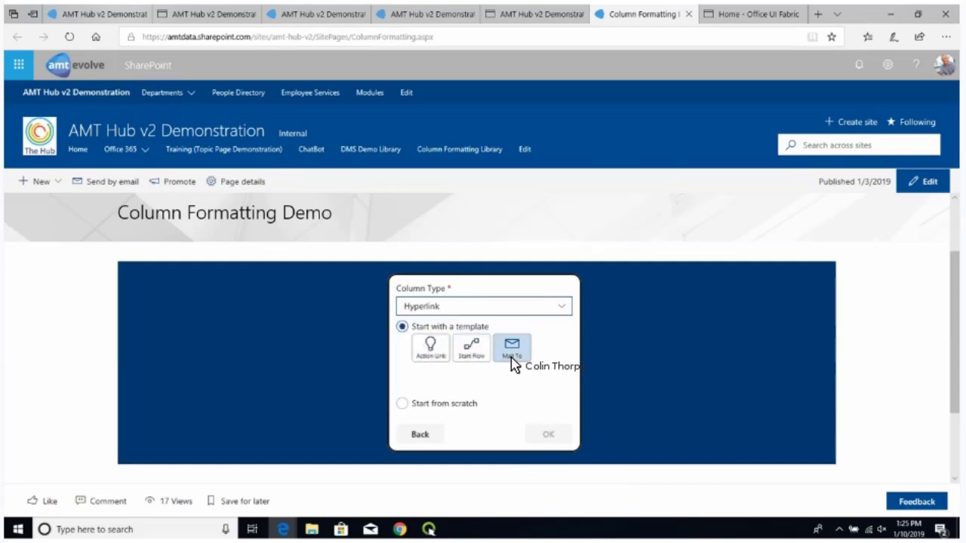
click(562, 307)
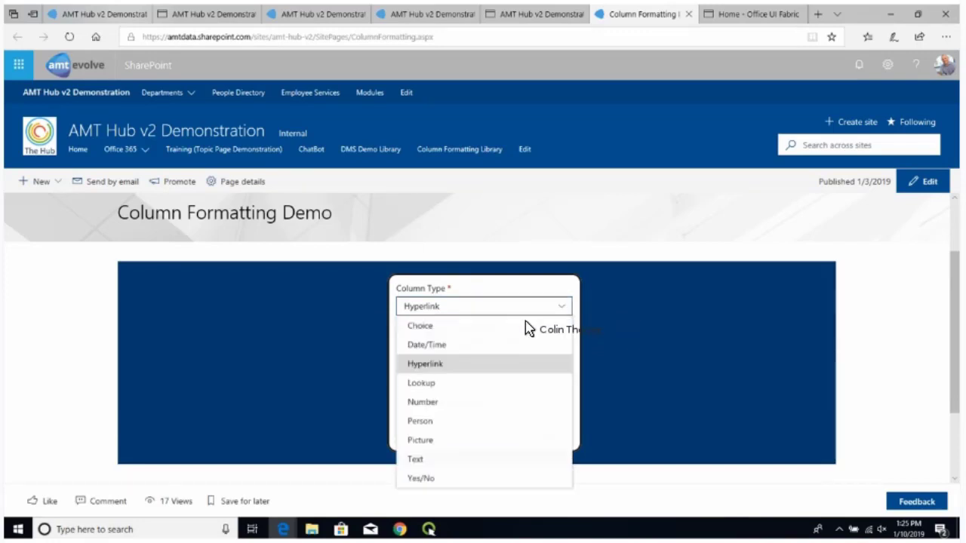
Choose the Number column type, select its Start Flow template, then switch to Person.
click(422, 404)
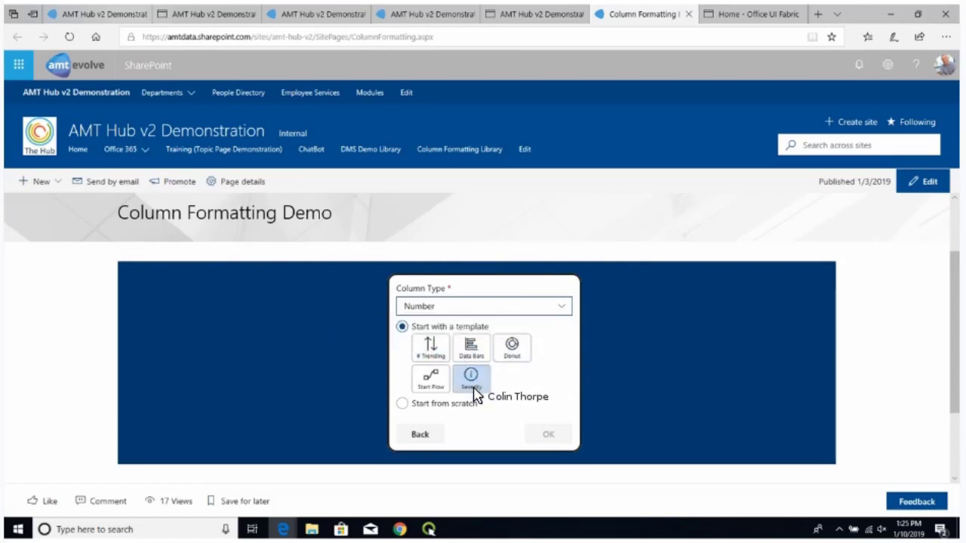
click(434, 379)
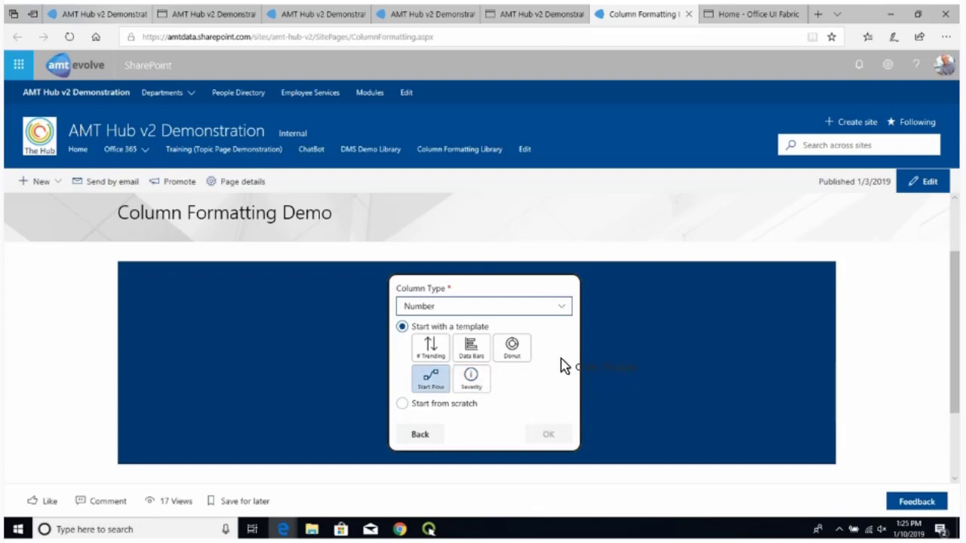
click(562, 311)
click(430, 422)
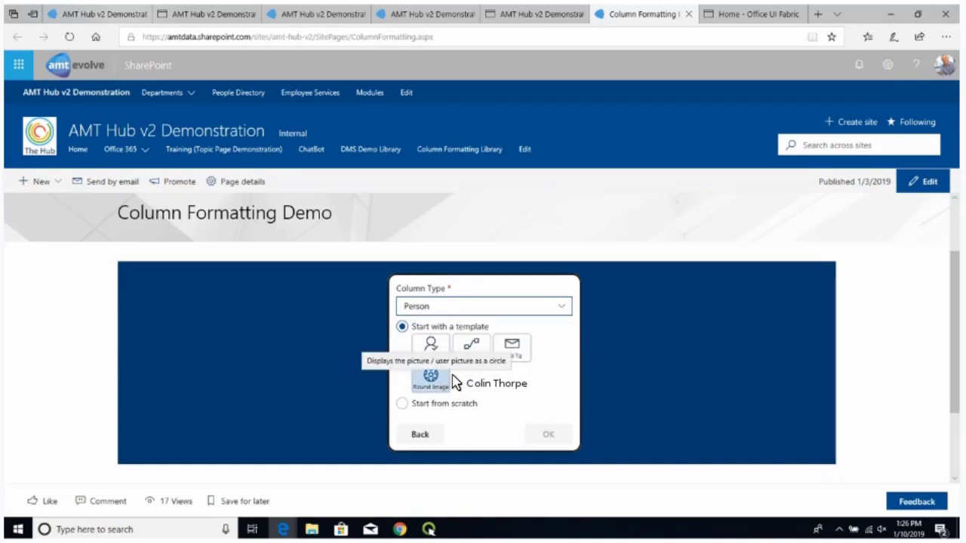
Switch the column type through Picture and Yes/No, then back to Number.
click(562, 313)
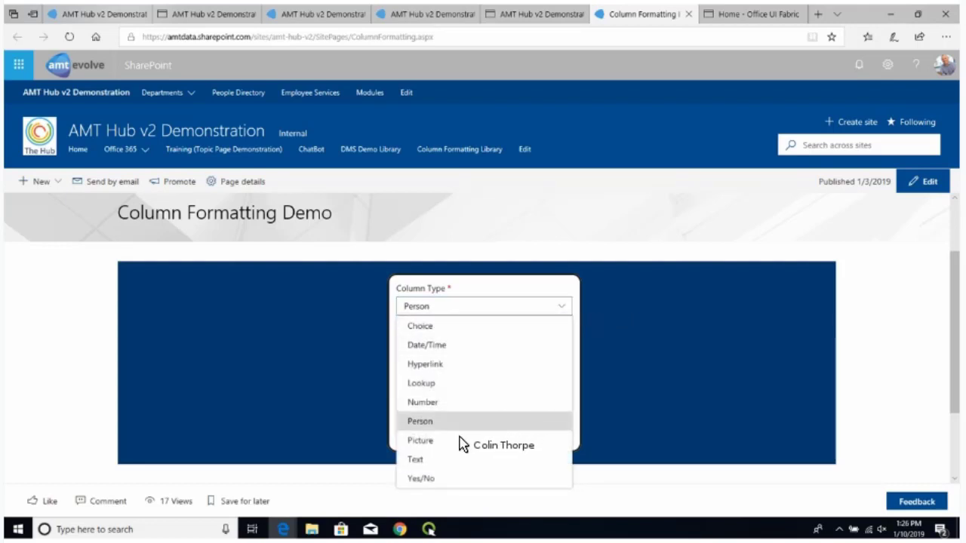
click(462, 442)
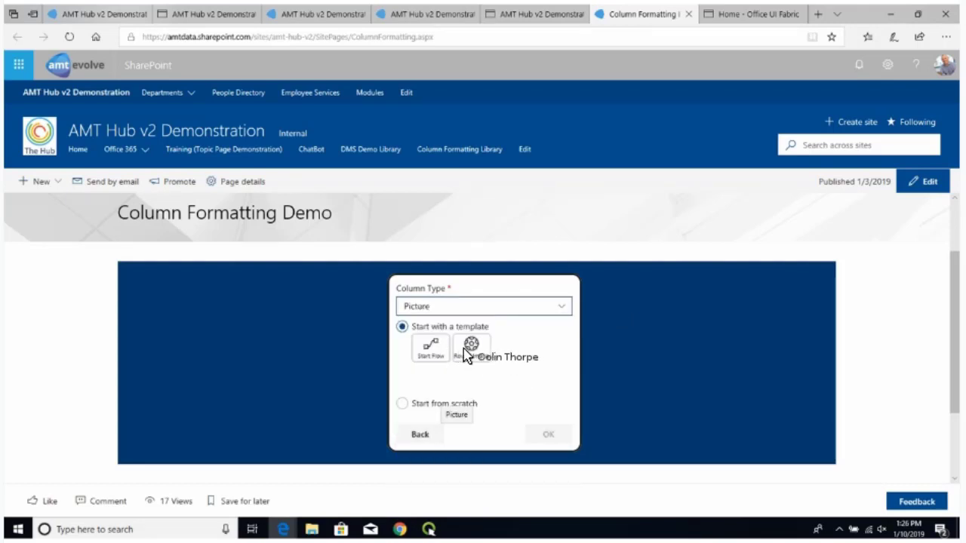
click(562, 311)
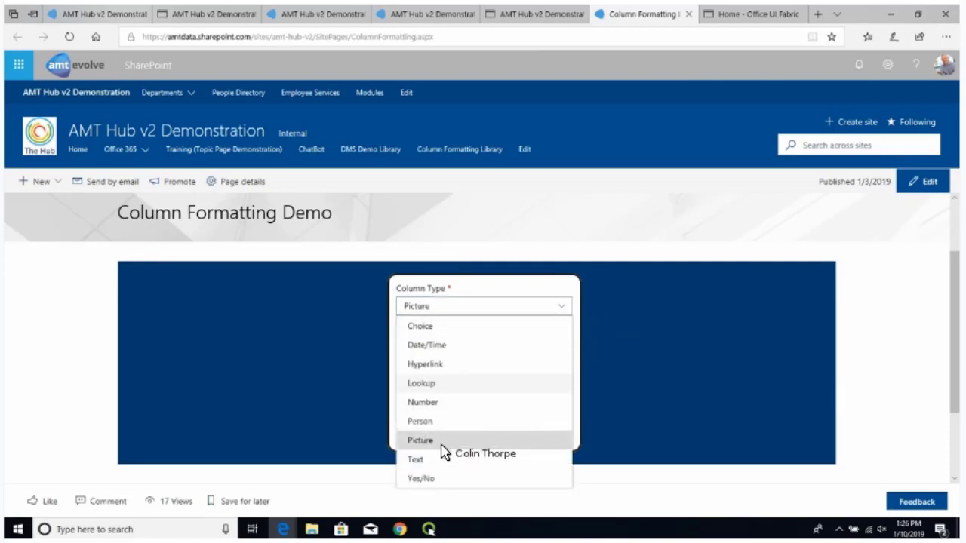
click(418, 479)
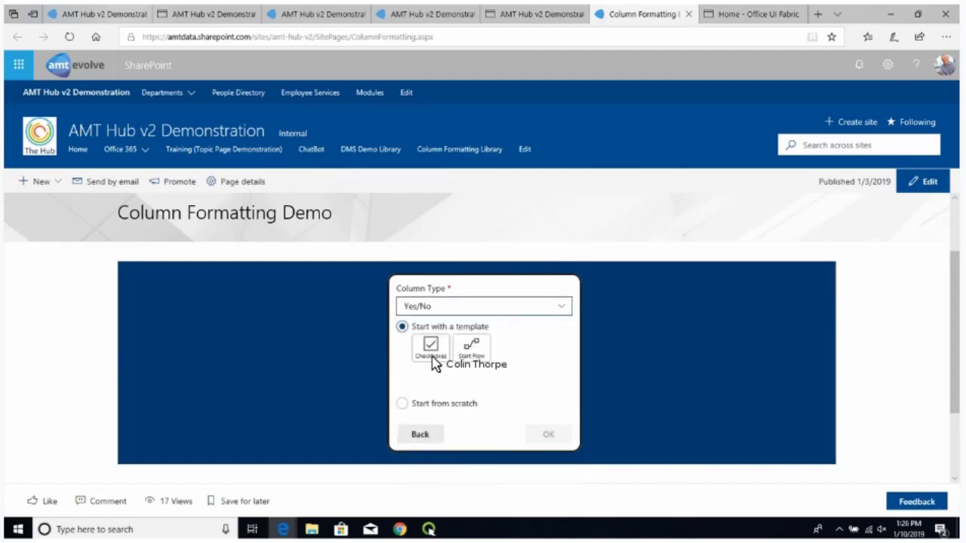
click(562, 308)
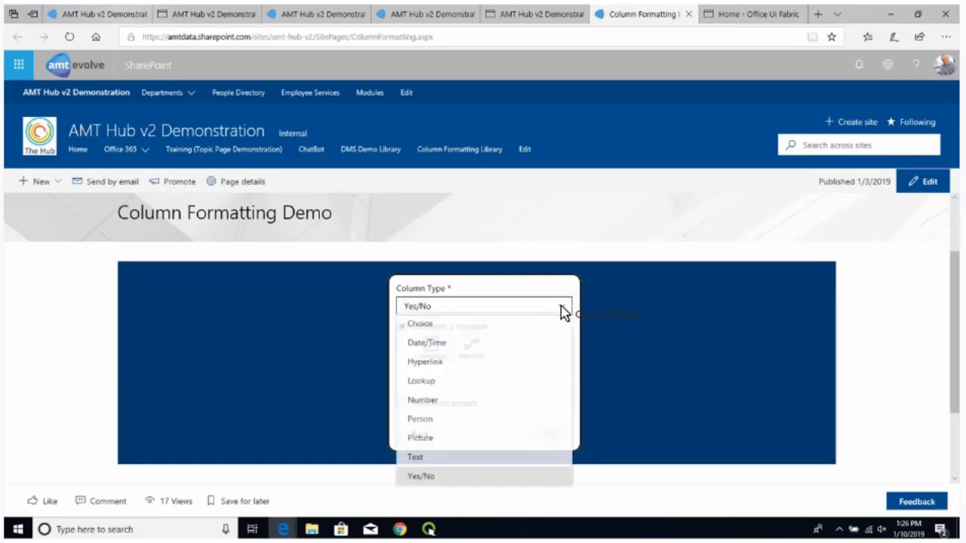
click(451, 405)
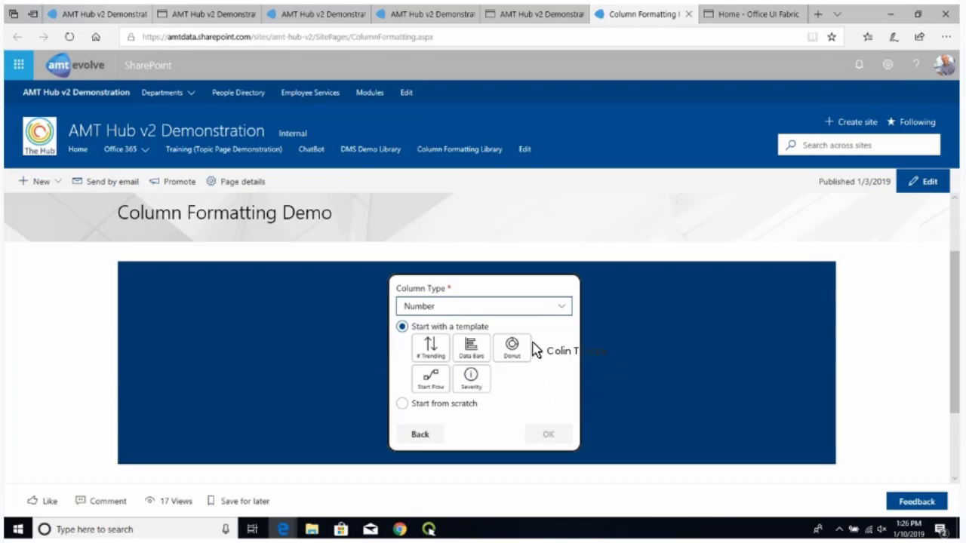
Start a Data Bars format with High set to 1000 and try the Value Display options.
click(481, 352)
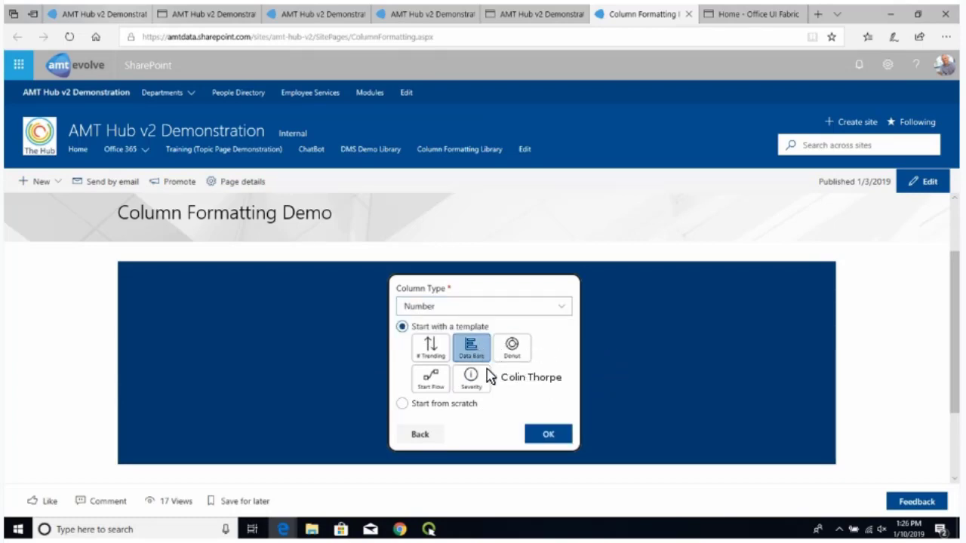
click(540, 436)
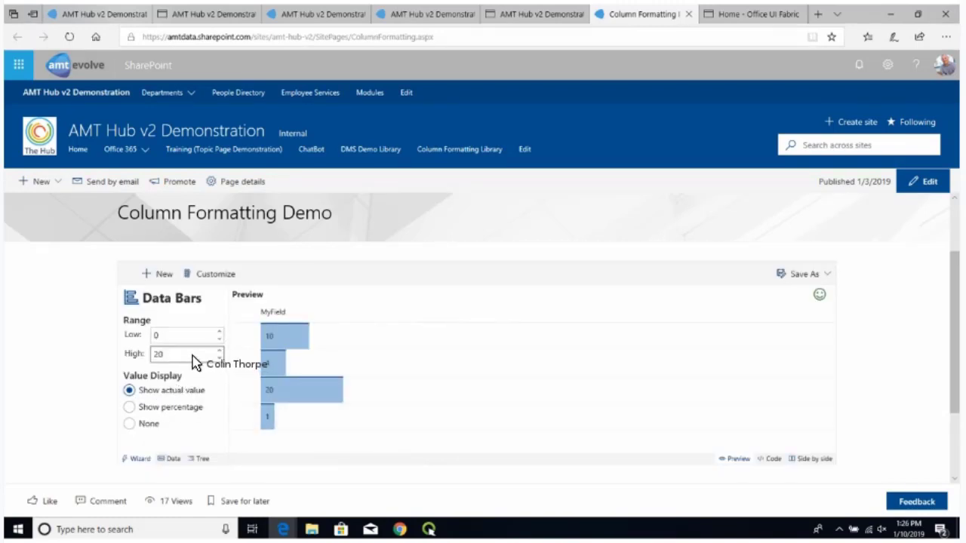
mouse_move(193, 362)
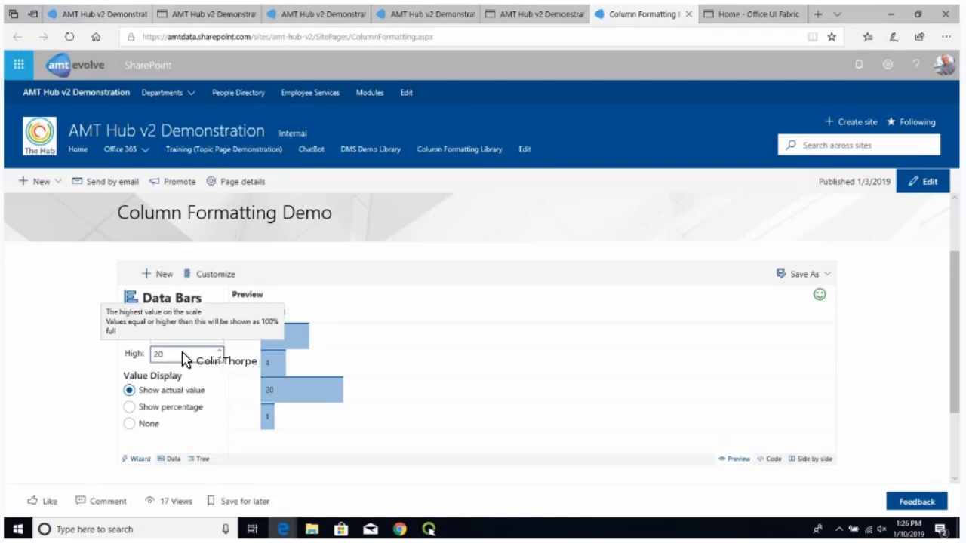
key(BackSpace)
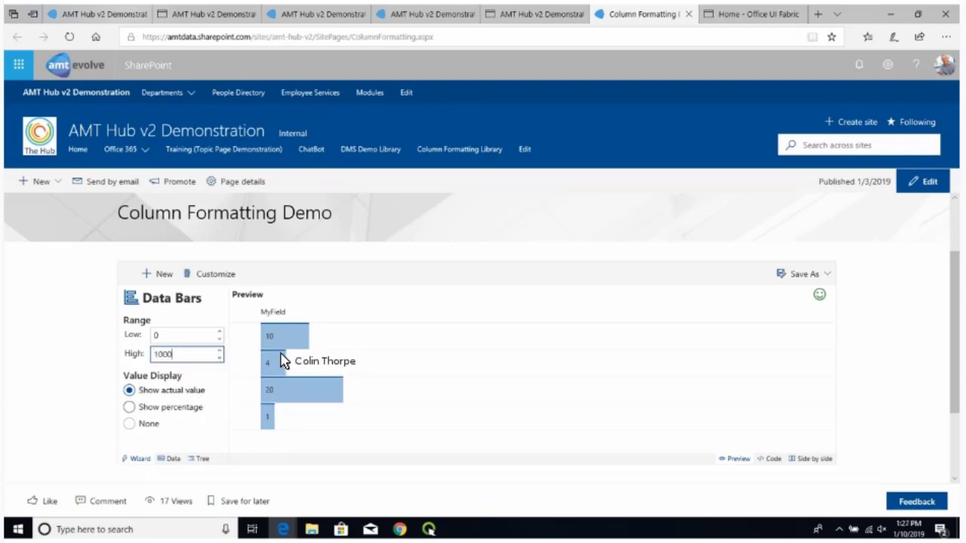
click(129, 409)
click(129, 425)
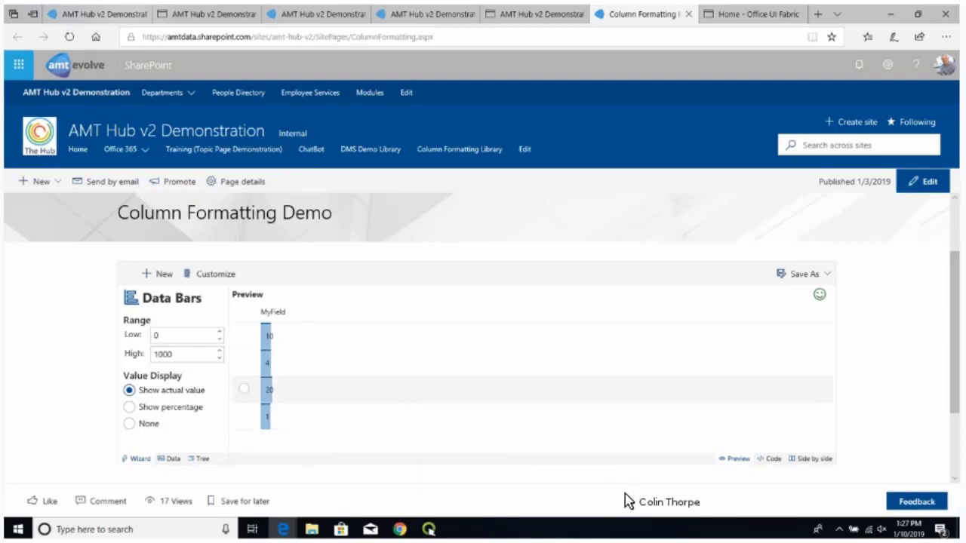
Show the Data Bars JSON side by side with its preview and reveal the Save As options.
click(768, 460)
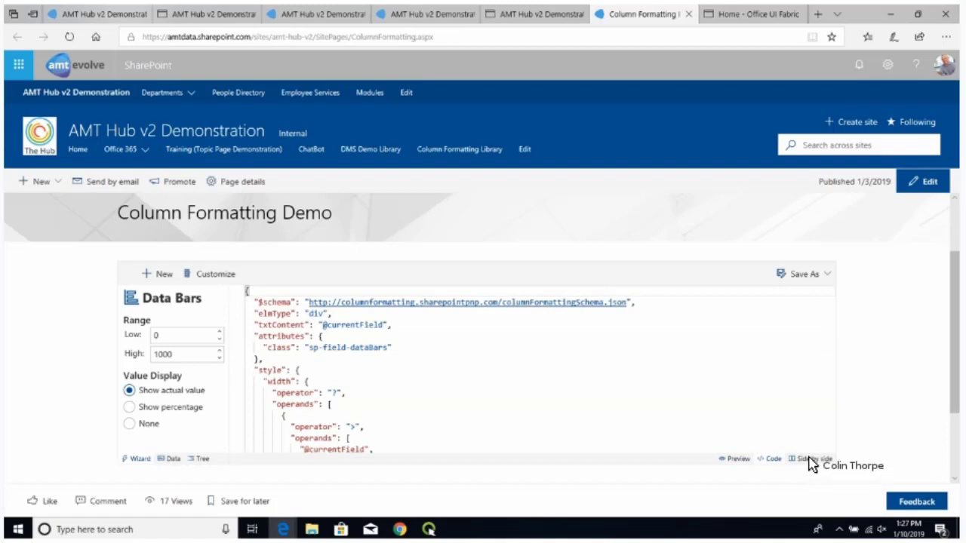
click(811, 459)
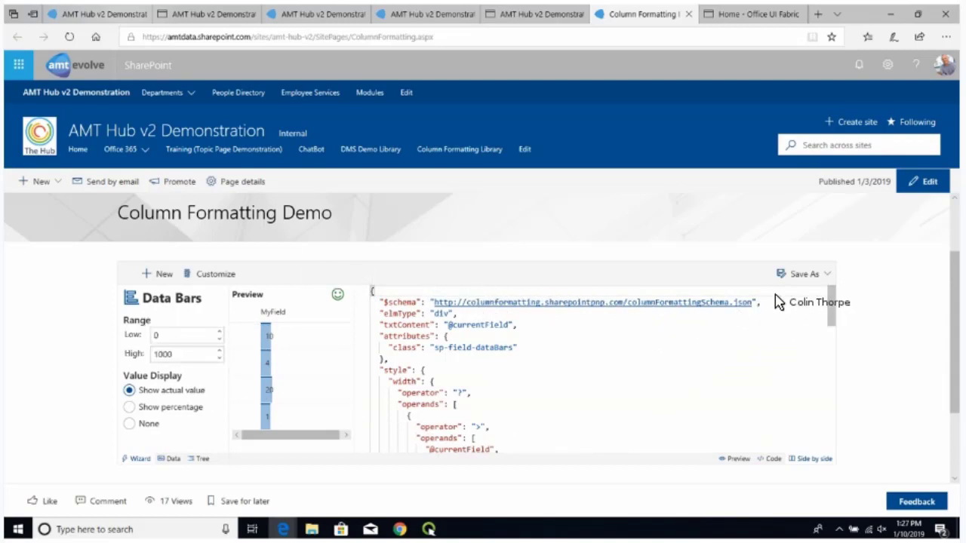
click(827, 275)
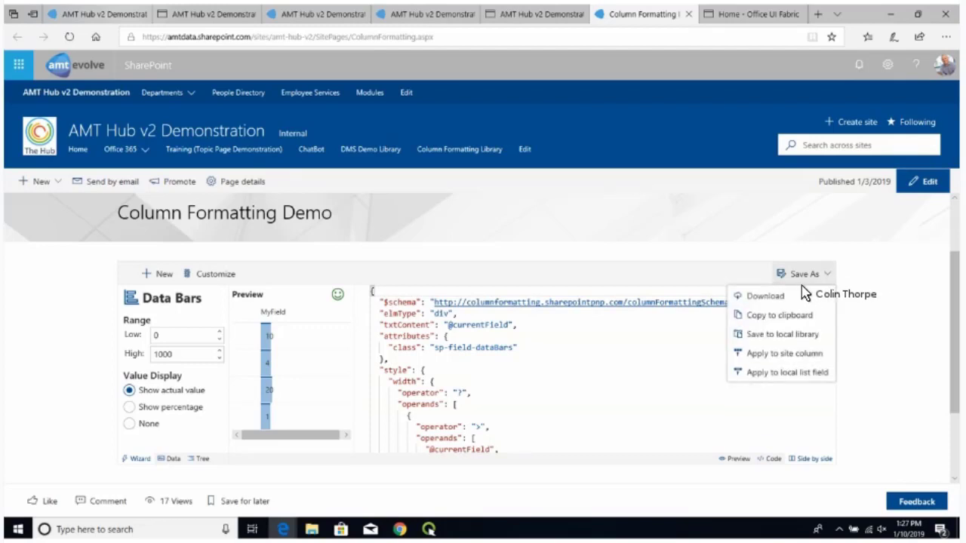
Apply to local list field: SalesTargetDemo-HowToFormat list, Current Sales [Number] field.
click(759, 373)
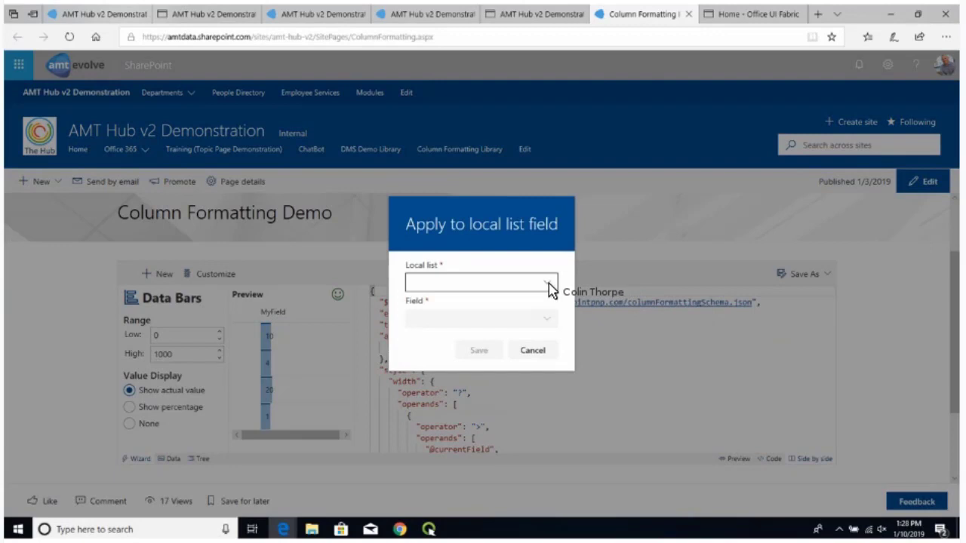
click(542, 282)
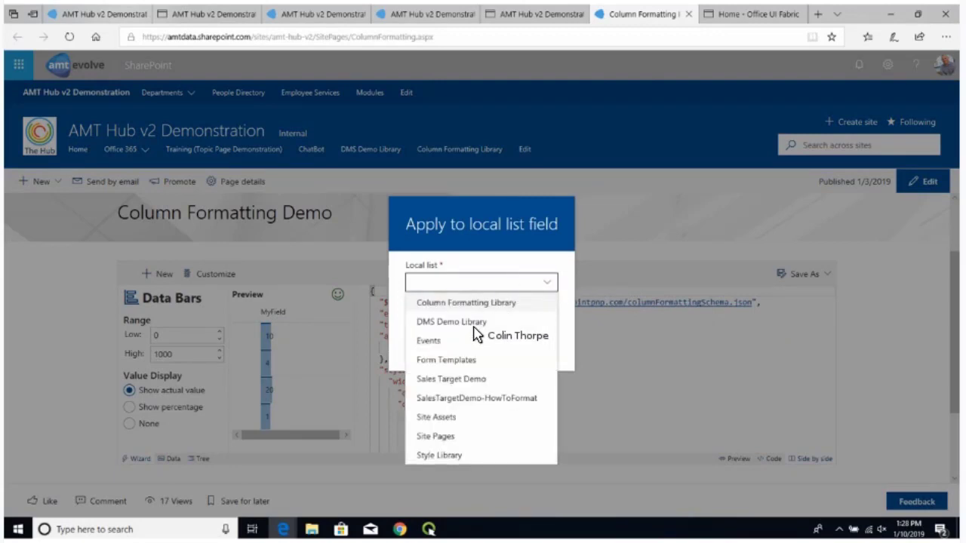
click(468, 400)
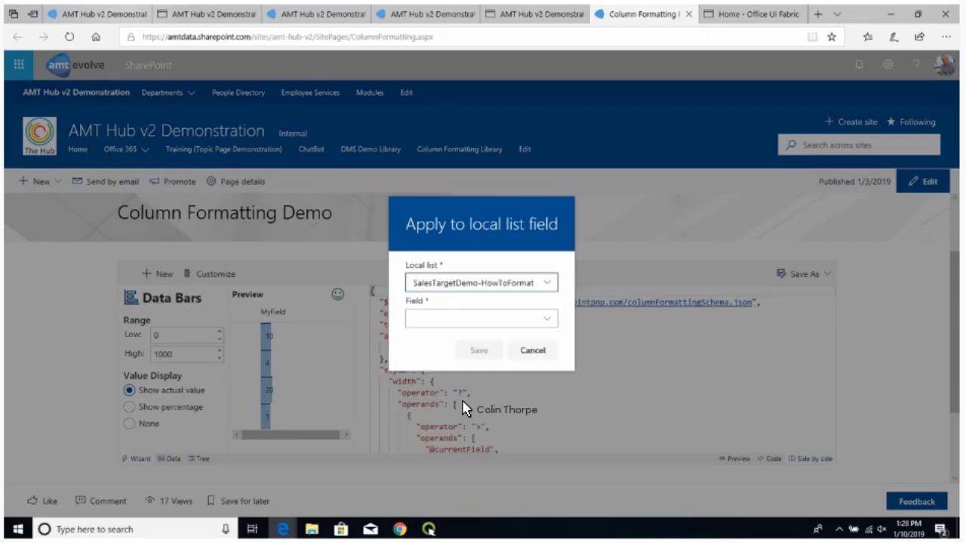
click(549, 319)
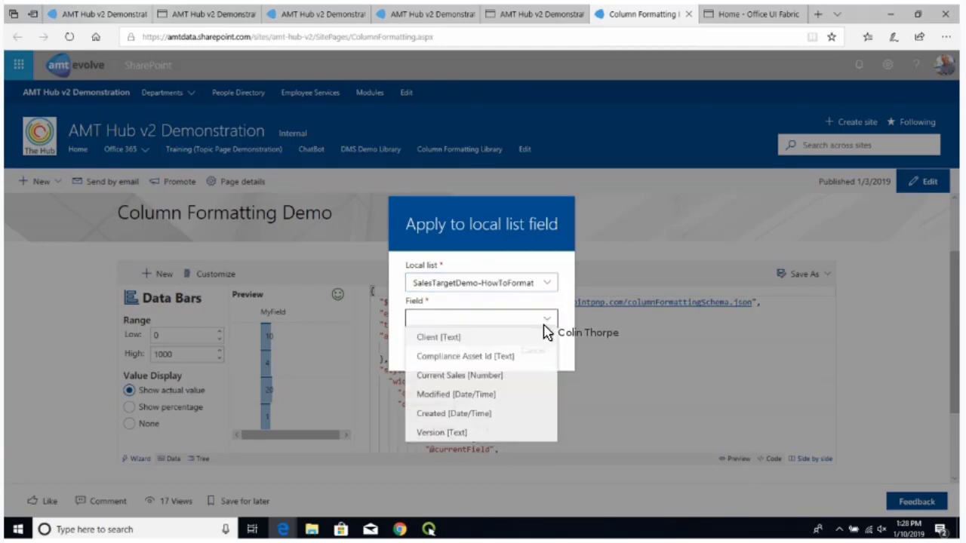
click(465, 380)
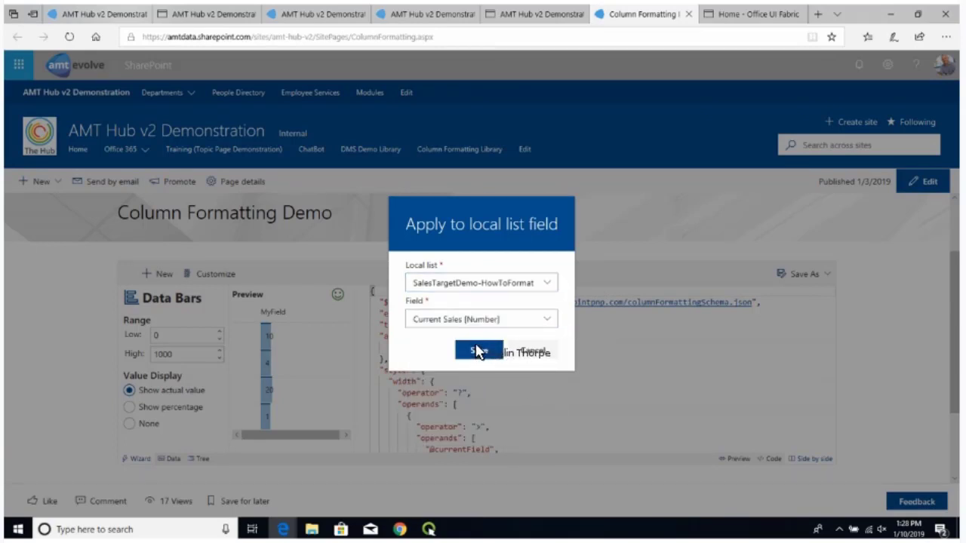
Save the Data Bars format to Current Sales and view the HowToFormat list.
click(476, 352)
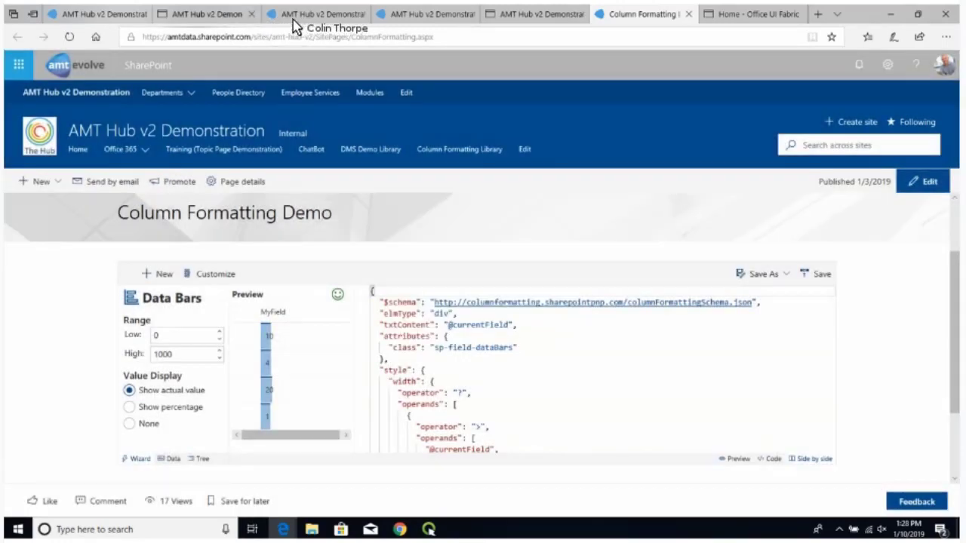
click(356, 21)
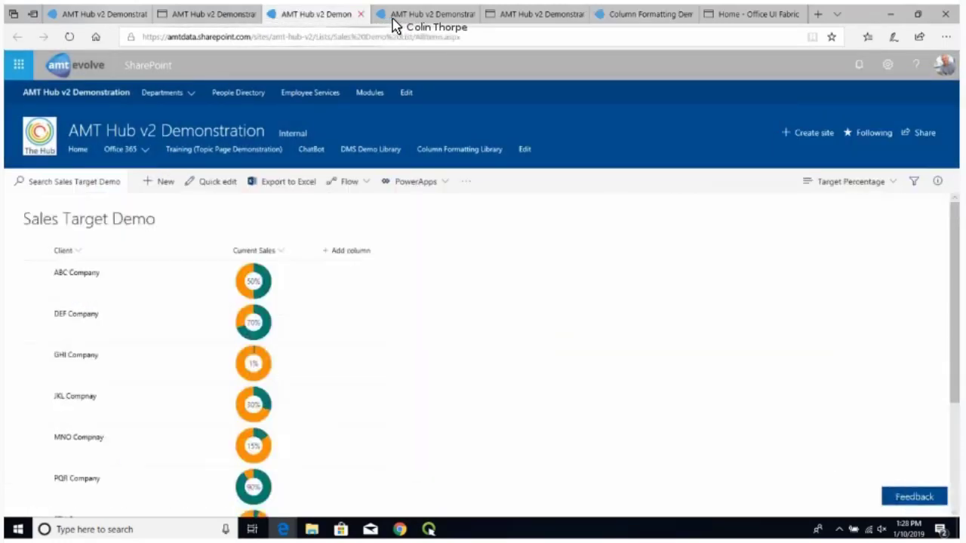
click(397, 21)
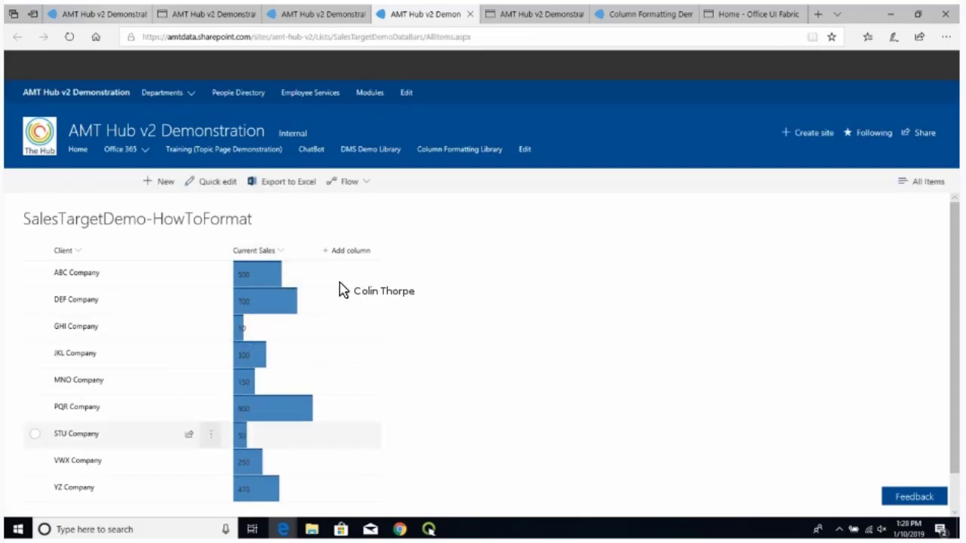
Compare the Sales Target Demo donut list with the data bars, then return to Column Formatting Demo.
click(317, 21)
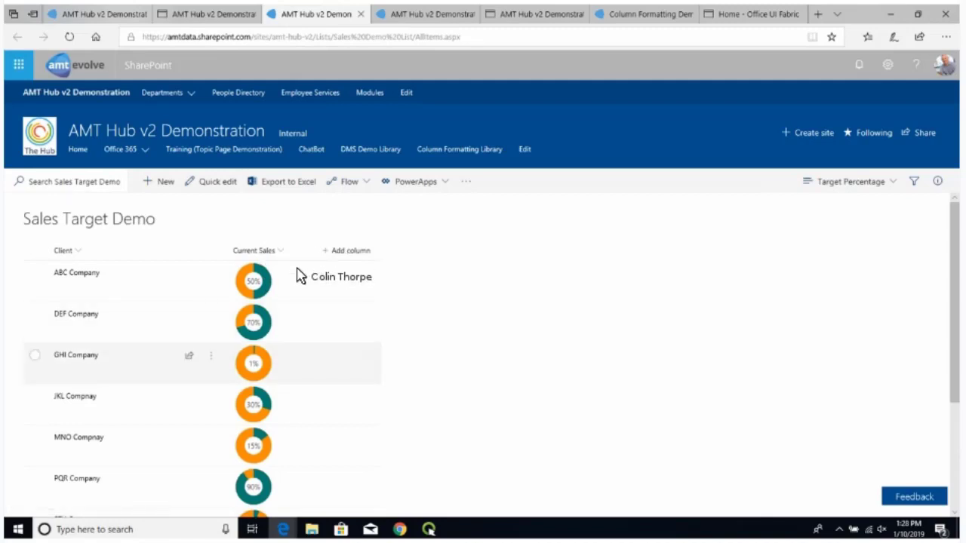
scroll(325, 434, down, 2)
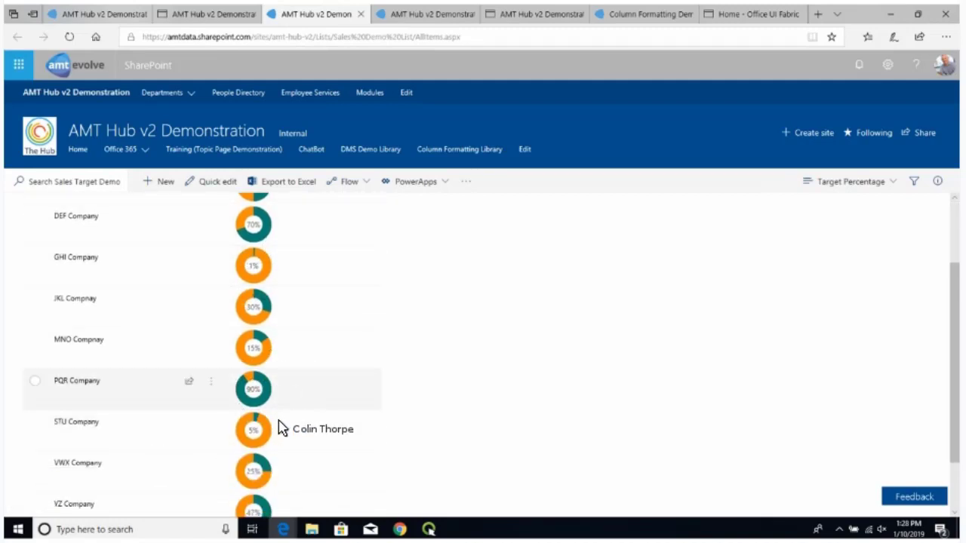
scroll(298, 422, down, 1)
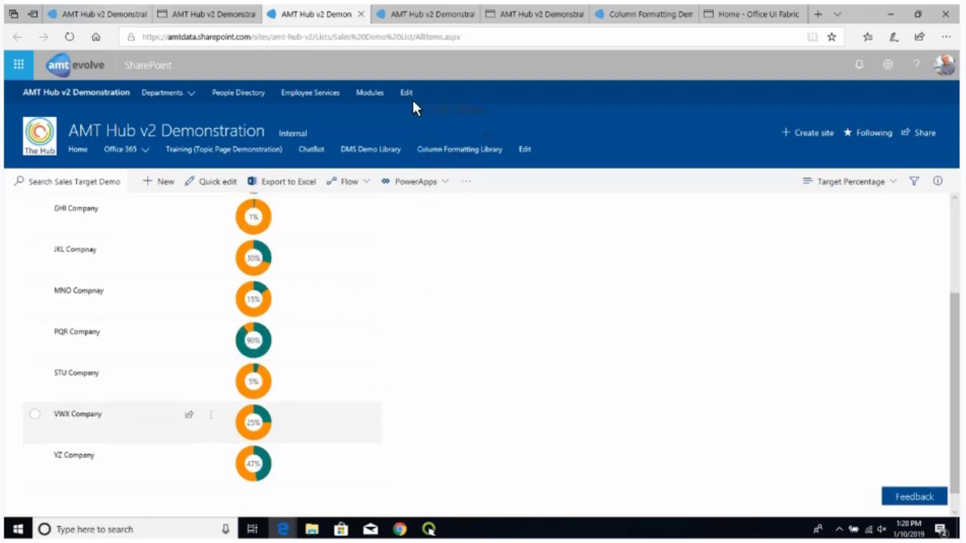
scroll(413, 98, up, 1)
click(414, 19)
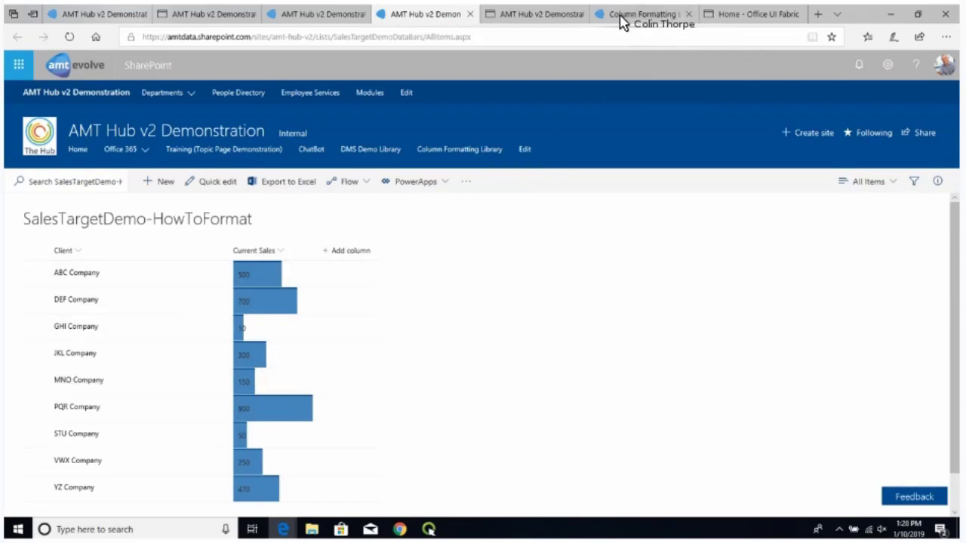
key(ctrl+Tab)
key(ctrl+Tab)
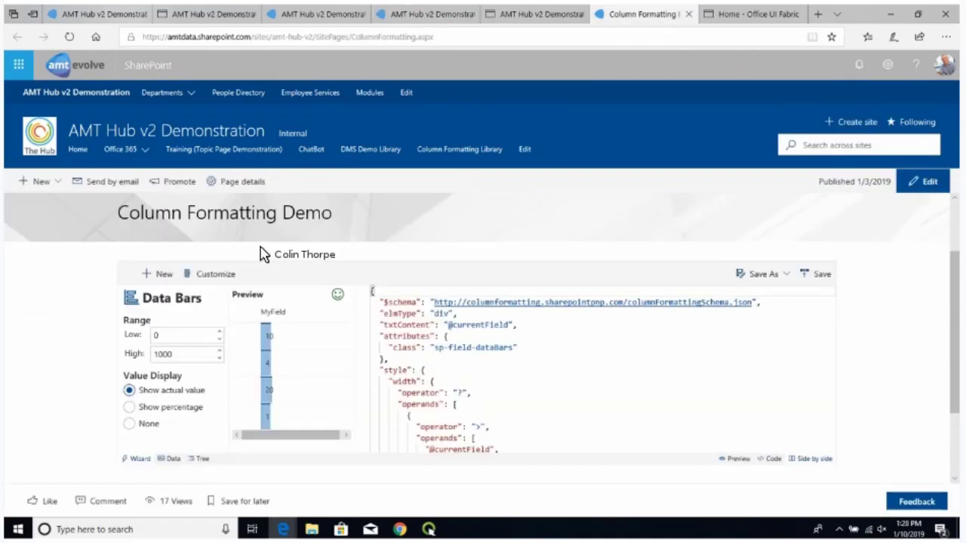
Discard unsaved changes and start a new Number column format using the Donut template.
click(164, 275)
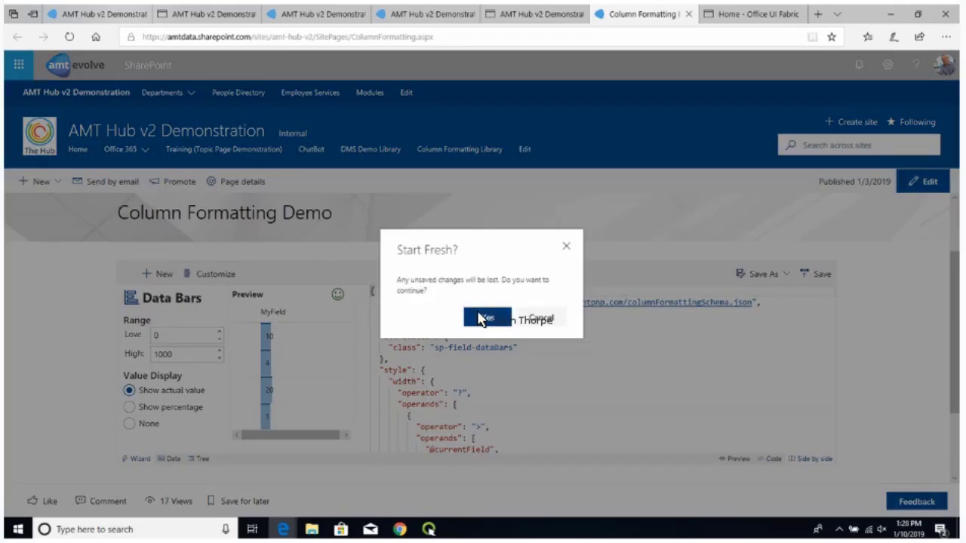
click(485, 320)
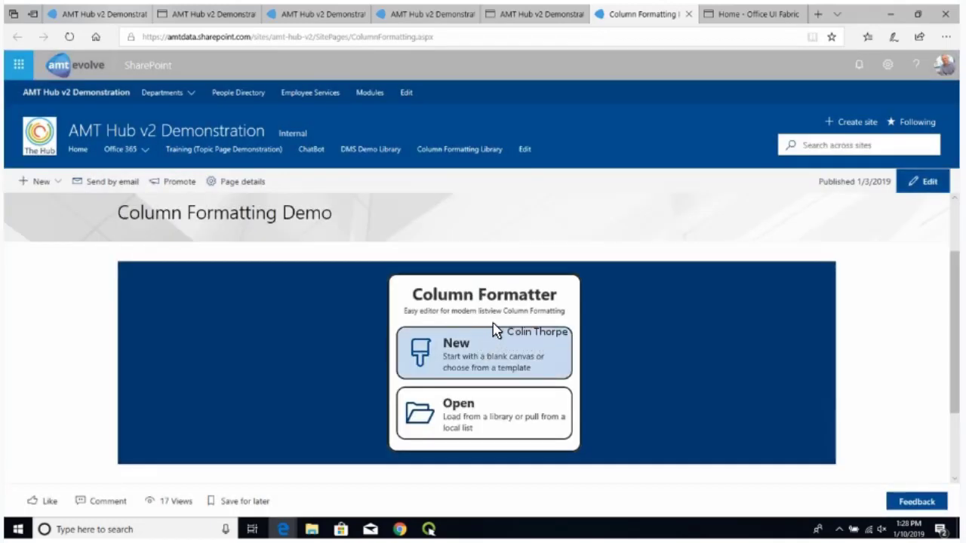
click(490, 335)
click(562, 308)
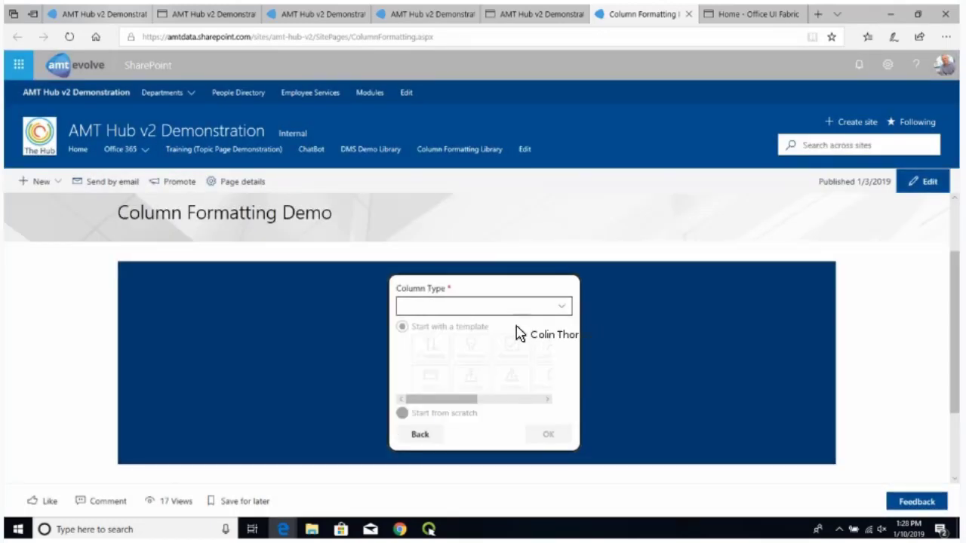
click(456, 402)
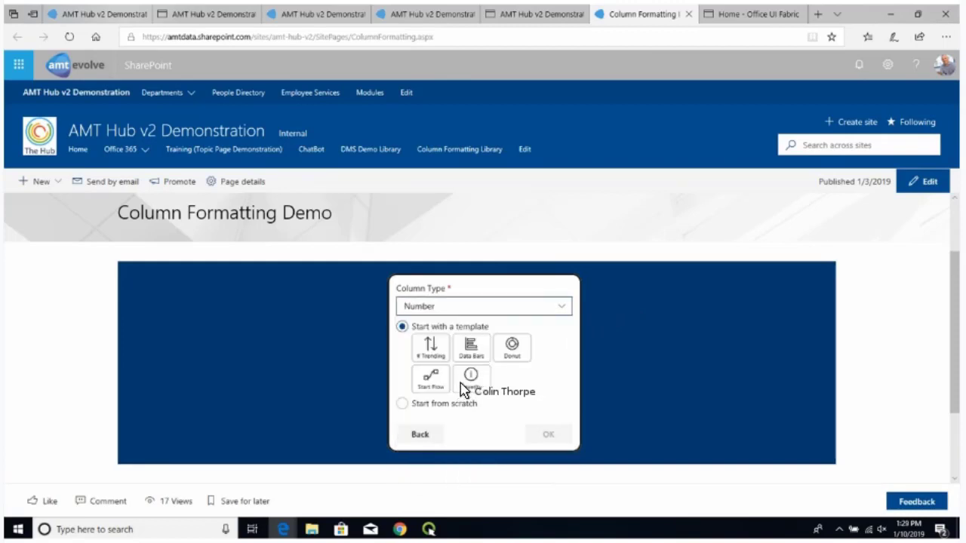
click(510, 358)
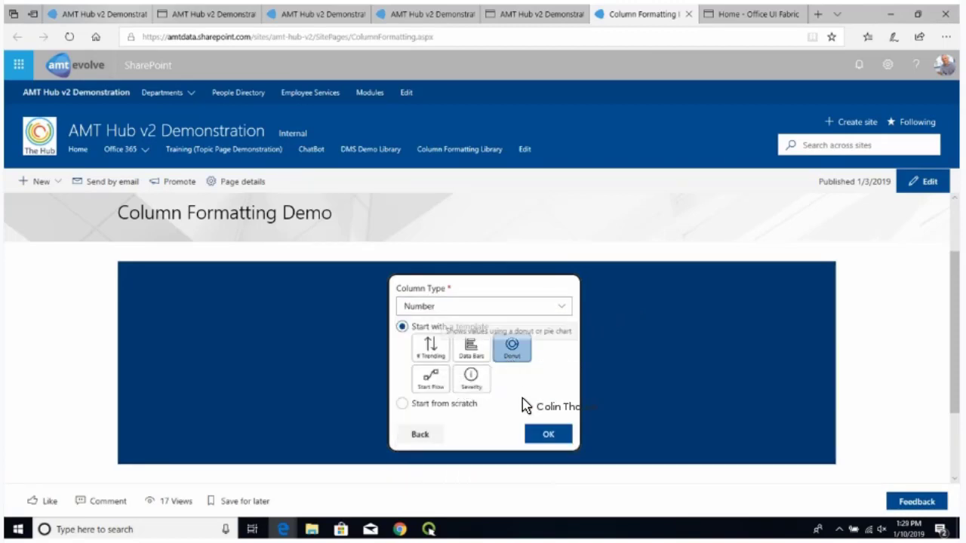
click(534, 439)
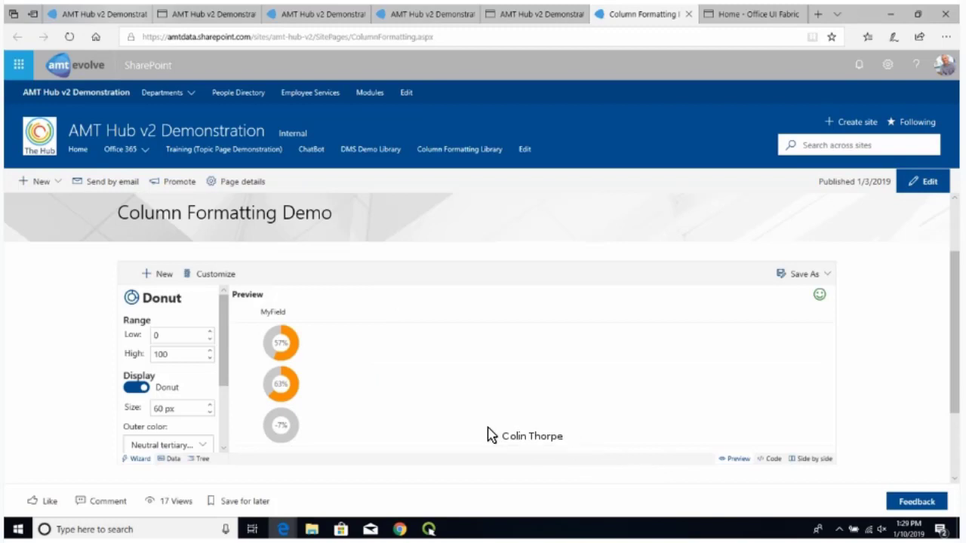
Set the donut's High value to 1000 and its outer ring colour to Purple.
click(181, 357)
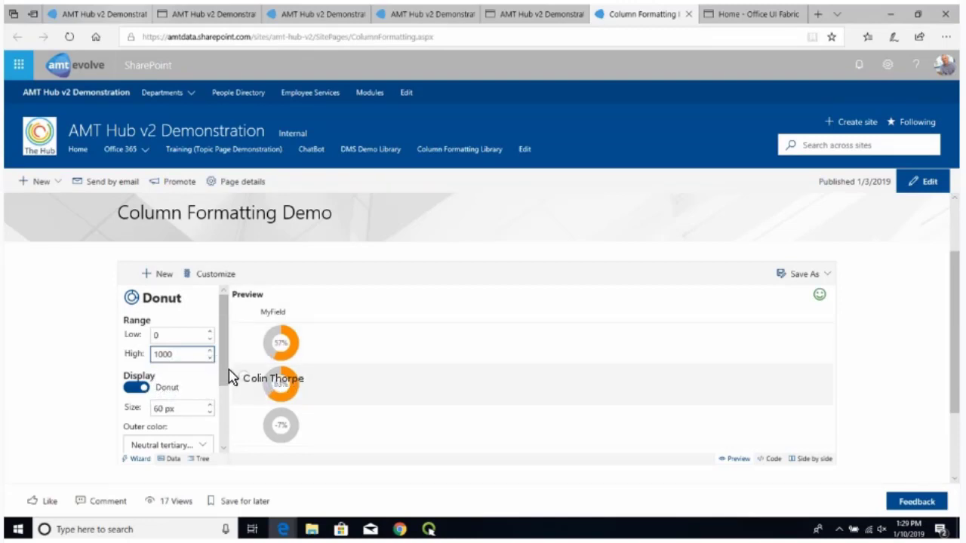
scroll(223, 383, down, 1)
scroll(224, 383, down, 3)
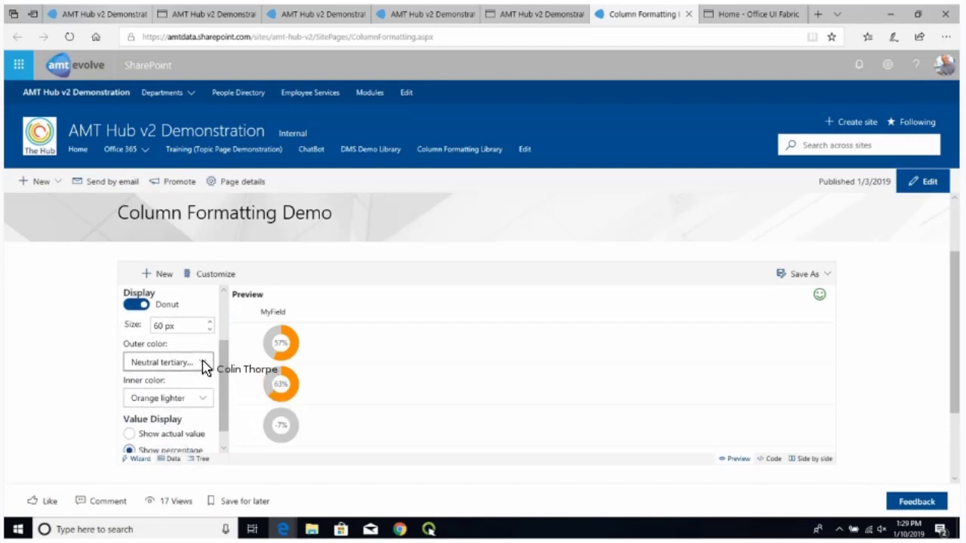
click(202, 365)
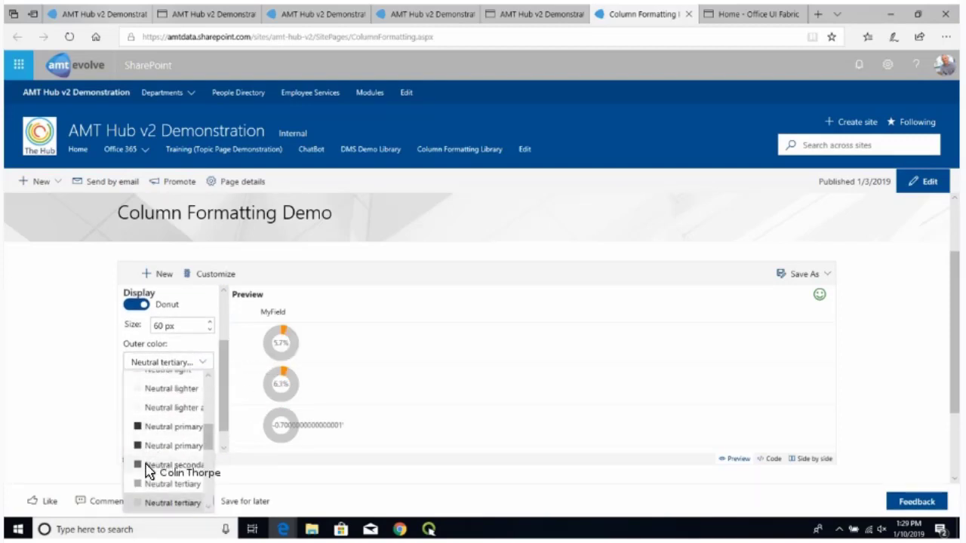
scroll(148, 473, down, 5)
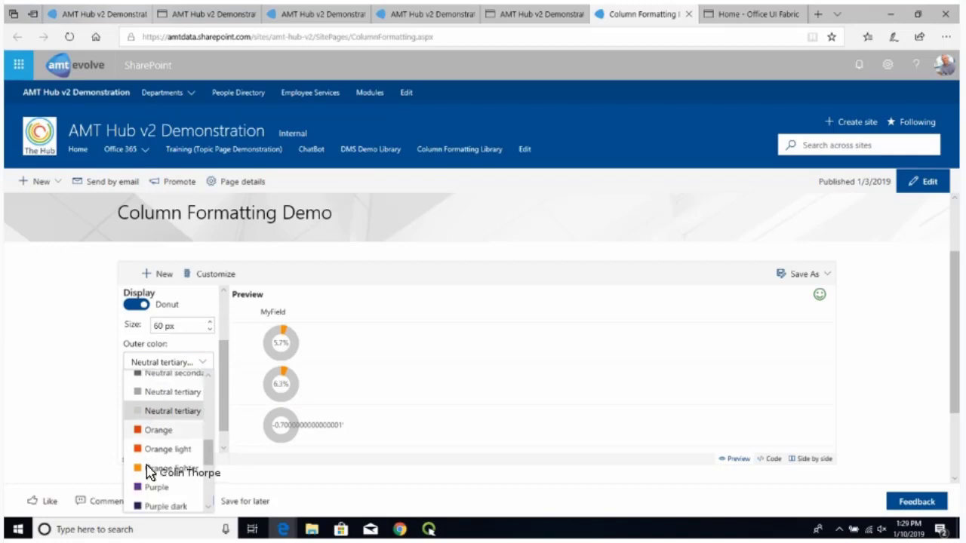
click(160, 451)
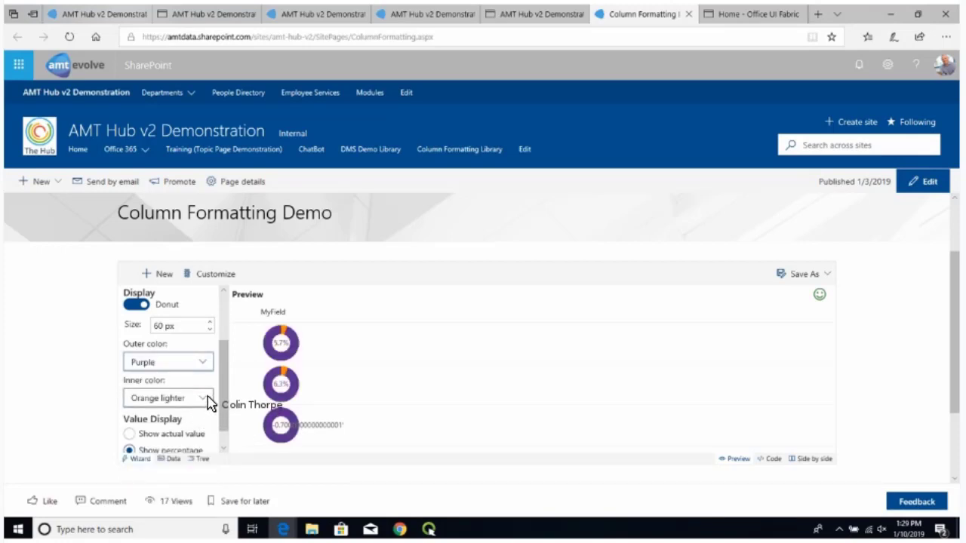
Set the inner colour to Teal and Value Display to None.
click(209, 400)
scroll(161, 461, down, 4)
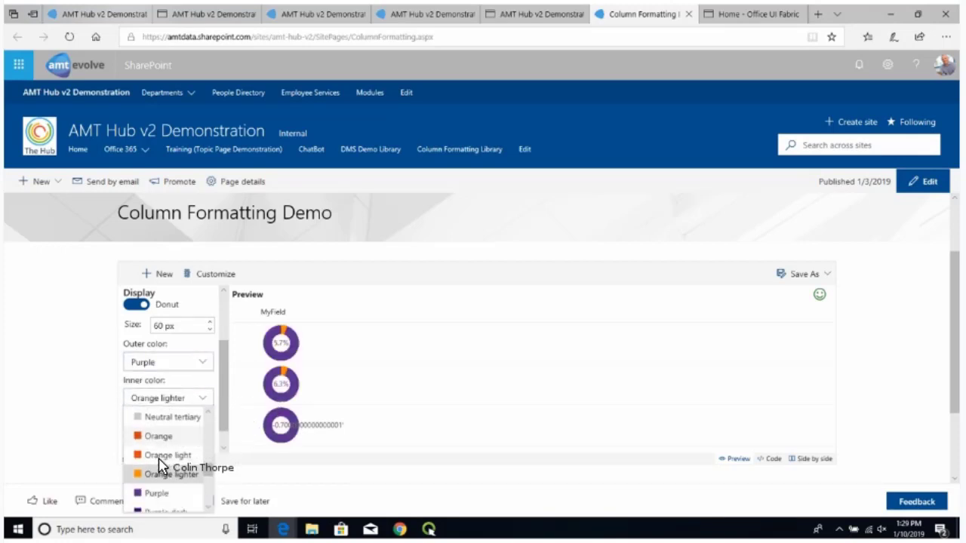
scroll(160, 467, down, 2)
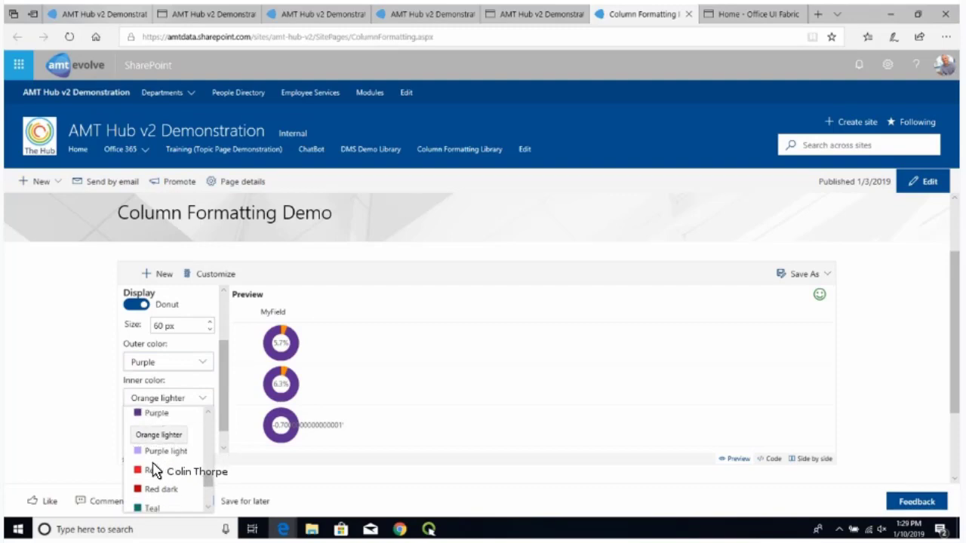
click(147, 509)
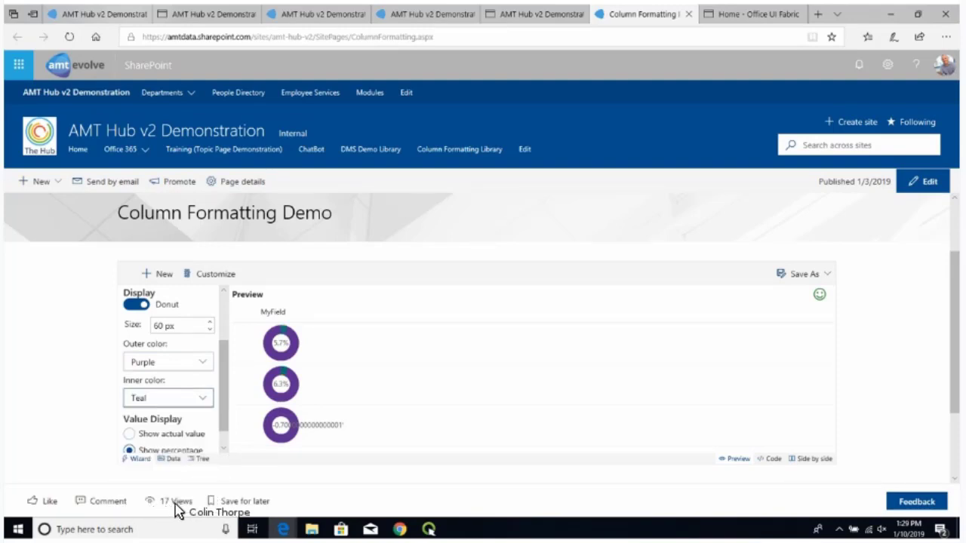
scroll(167, 399, down, 1)
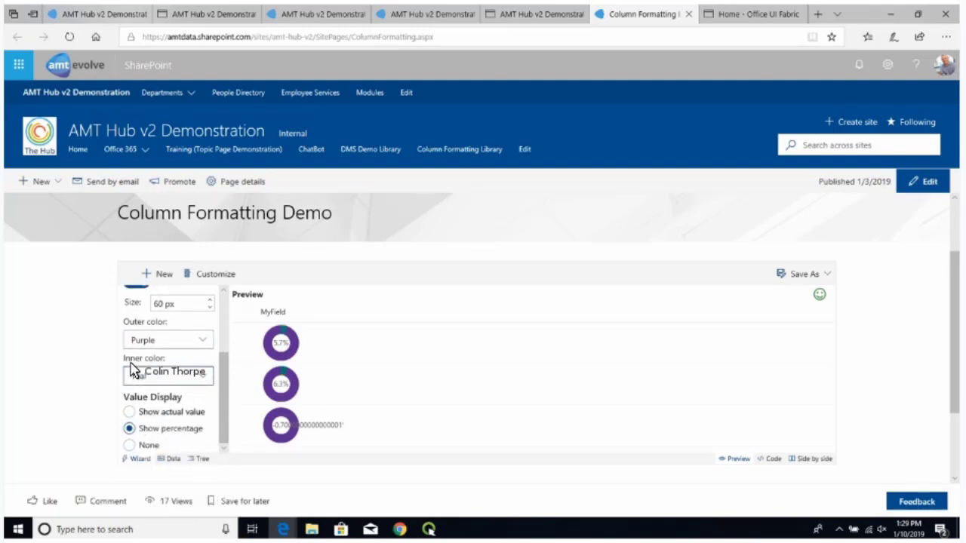
scroll(133, 371, down, 1)
click(132, 326)
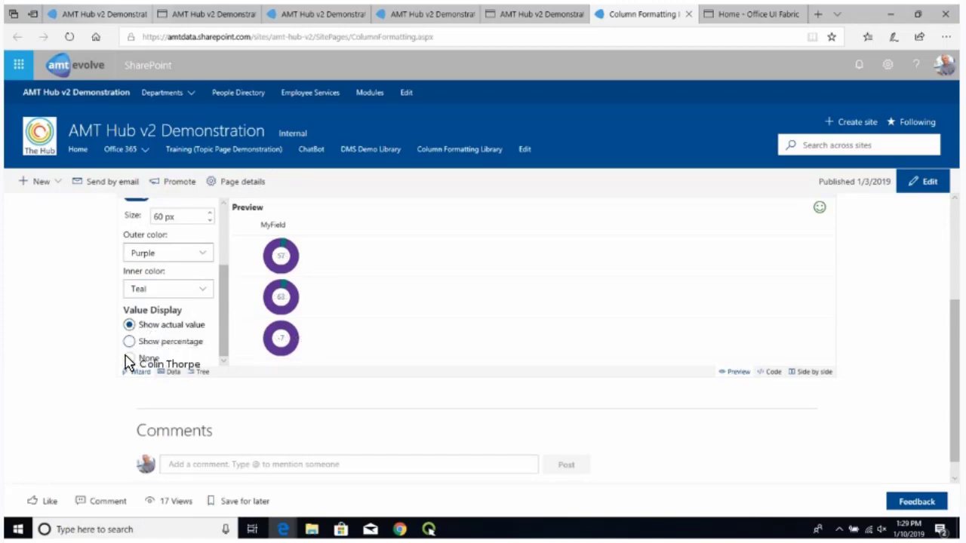
click(129, 359)
Save the donut format to the Current Sales field of SalesTargetDemo-HowToFormat.
scroll(810, 332, up, 2)
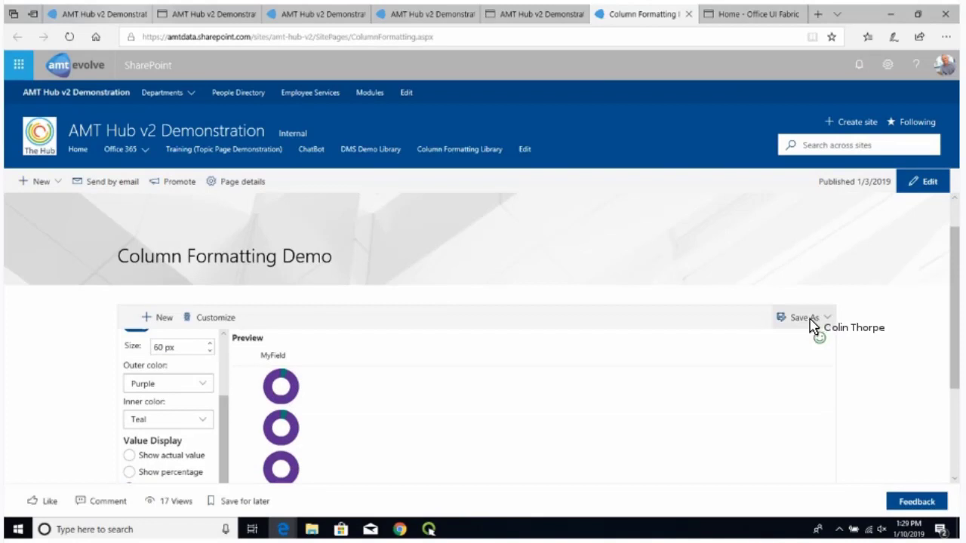
click(811, 320)
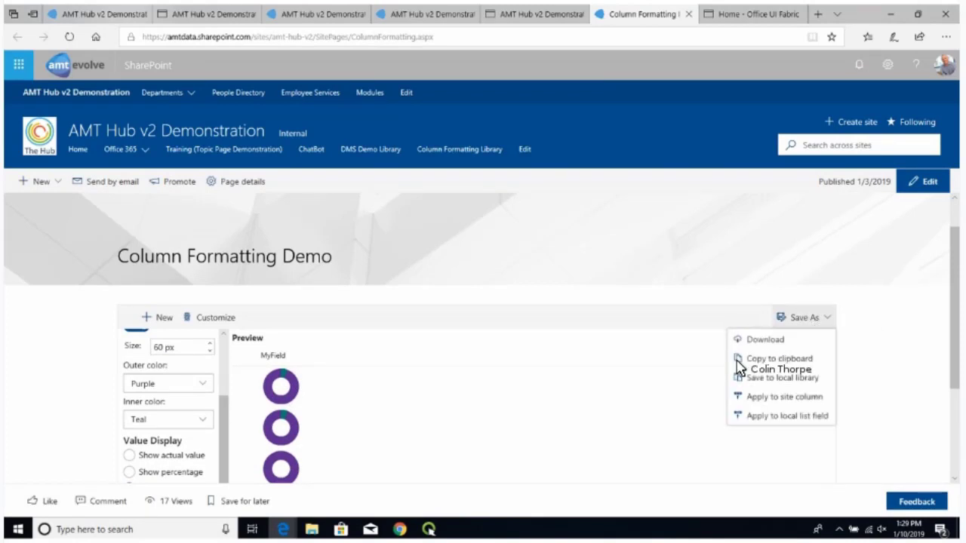
click(754, 415)
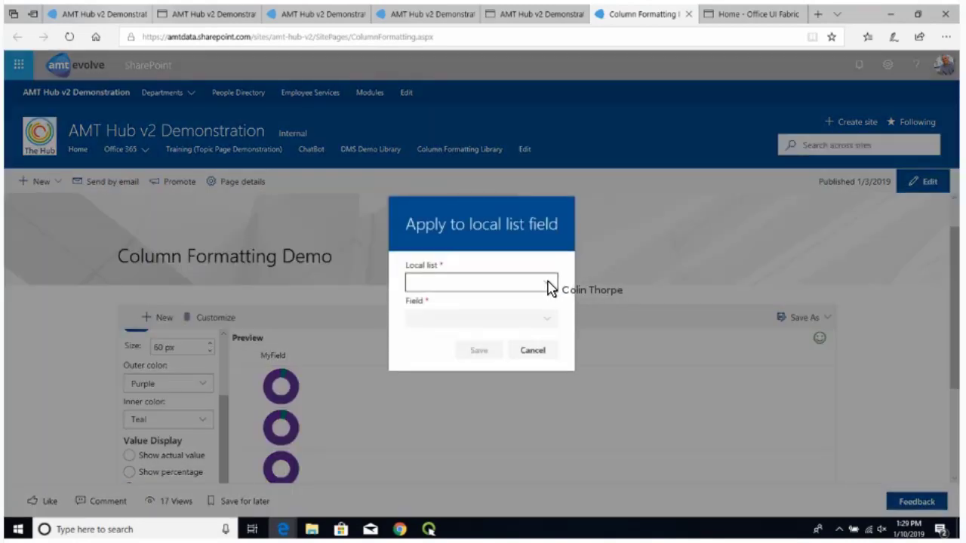
click(544, 284)
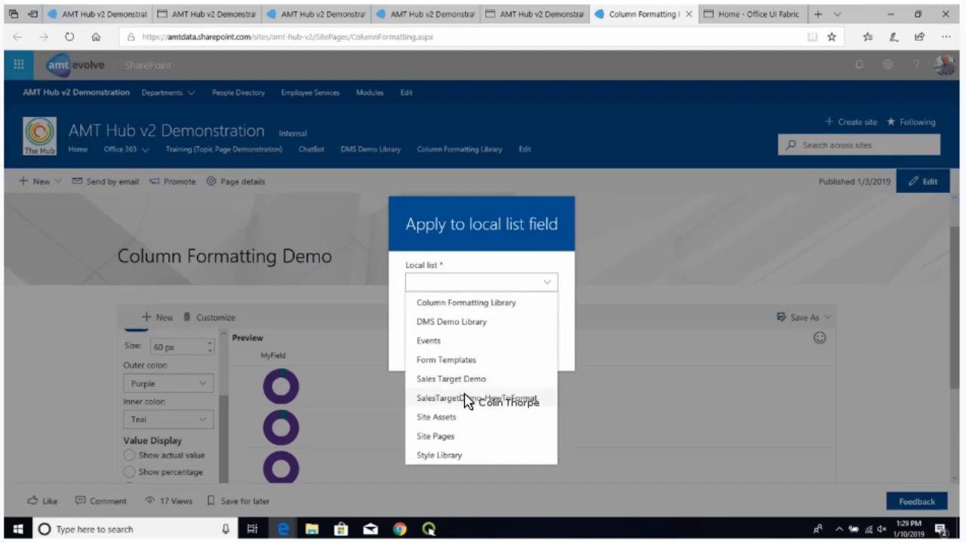
click(466, 401)
click(544, 320)
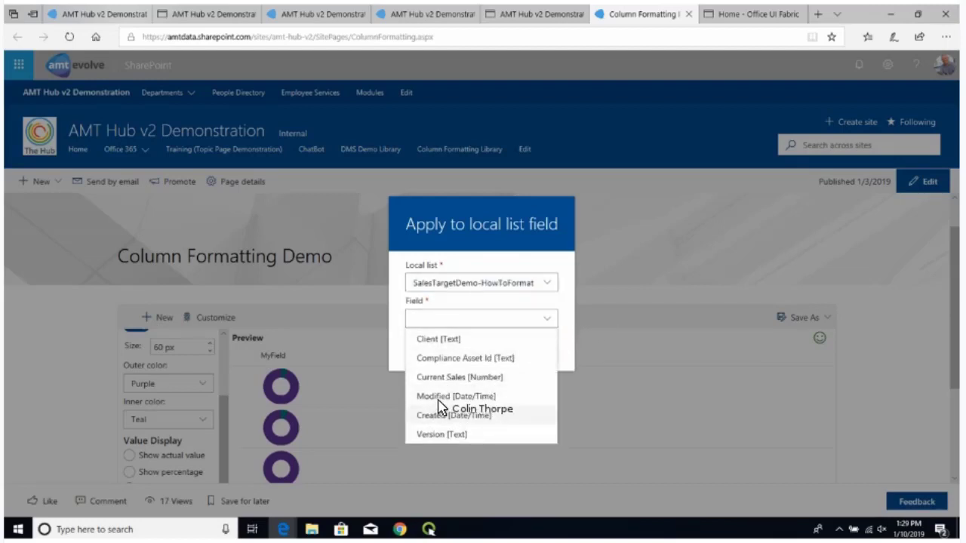
click(483, 377)
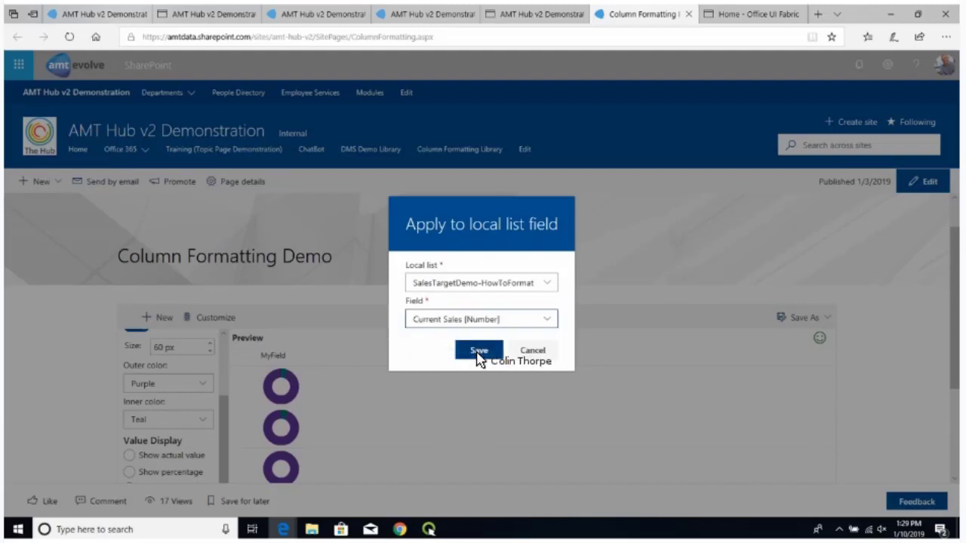
click(478, 351)
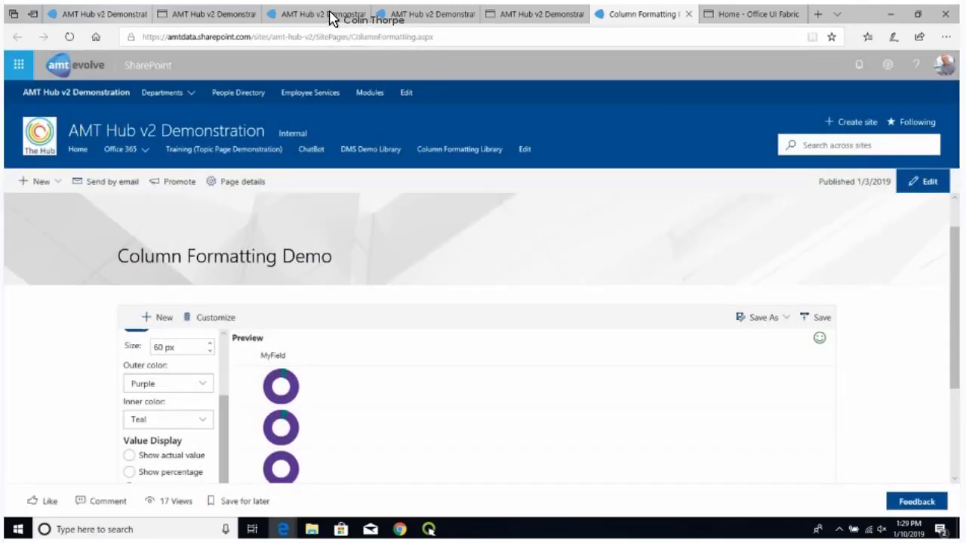
In SalesTargetDemo-HowToFormat, review the Current Sales column's formatting JSON, then cancel without changes.
click(442, 15)
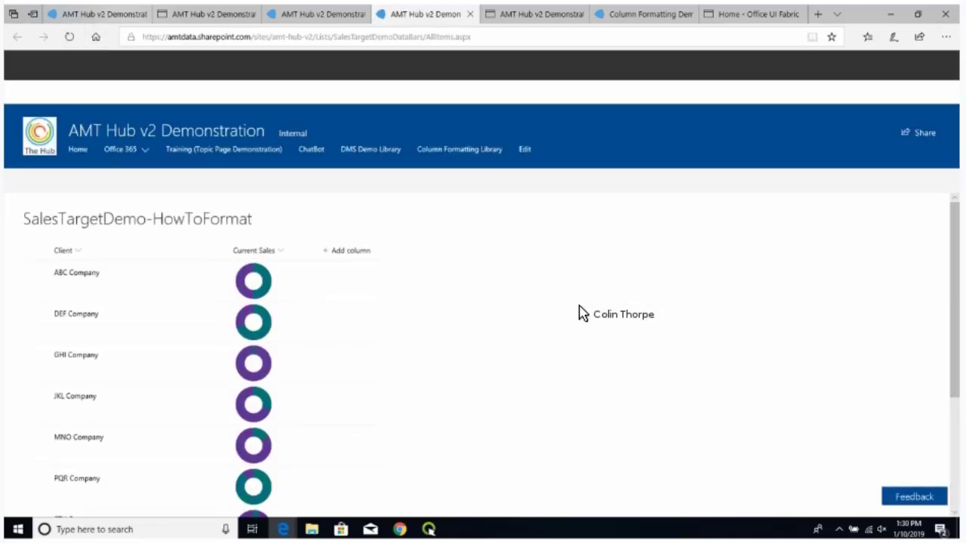
click(277, 252)
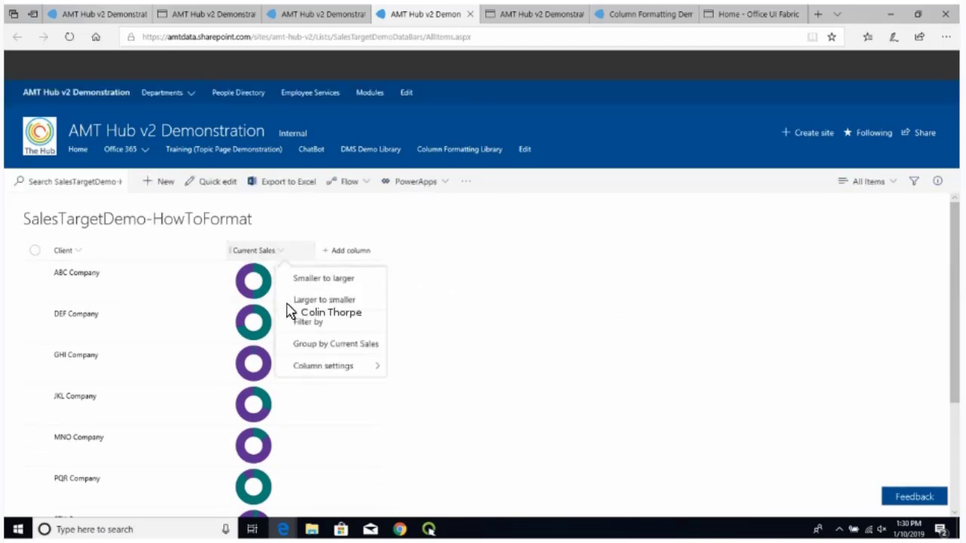
click(330, 369)
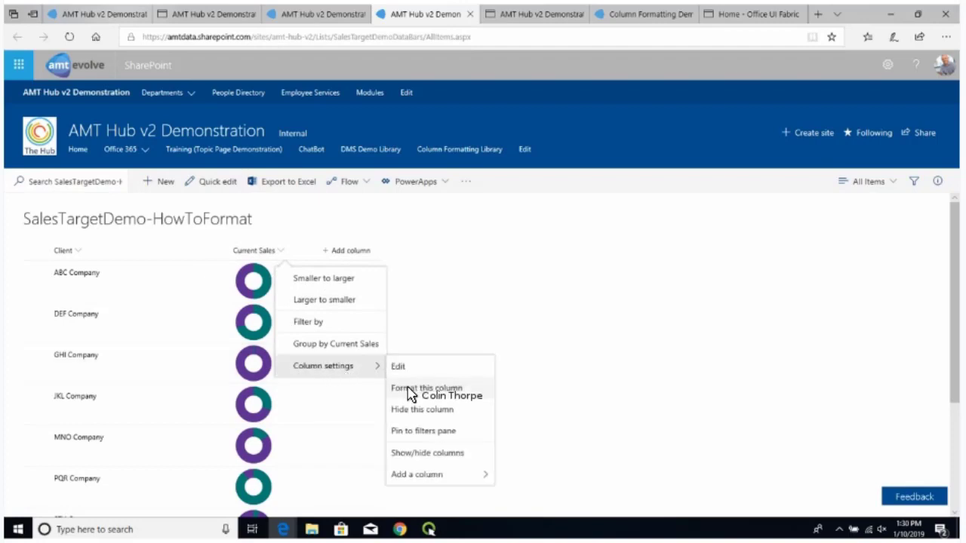
click(410, 389)
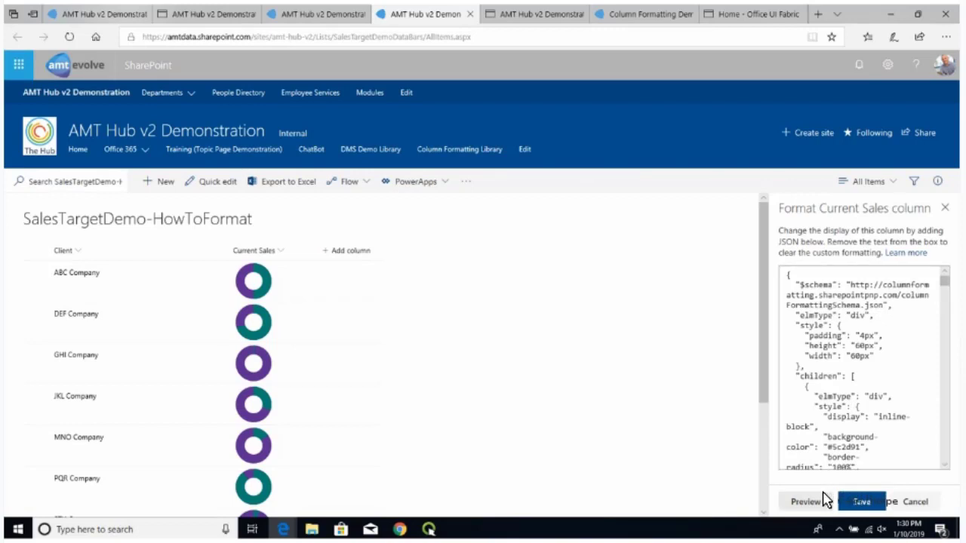
click(915, 502)
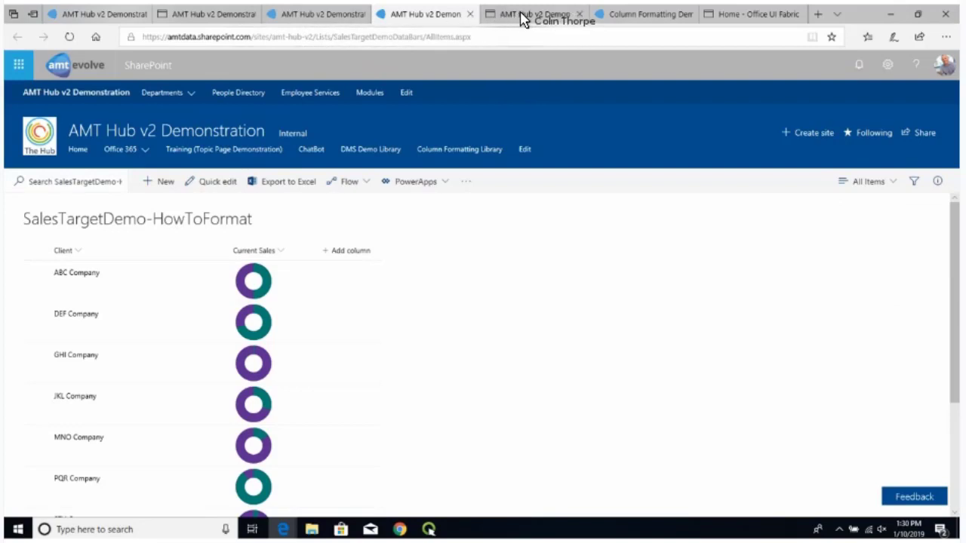
Show the Column Formatting Library's Over Due view, then open the Sales Target Demo list's view menu.
mouse_move(525, 20)
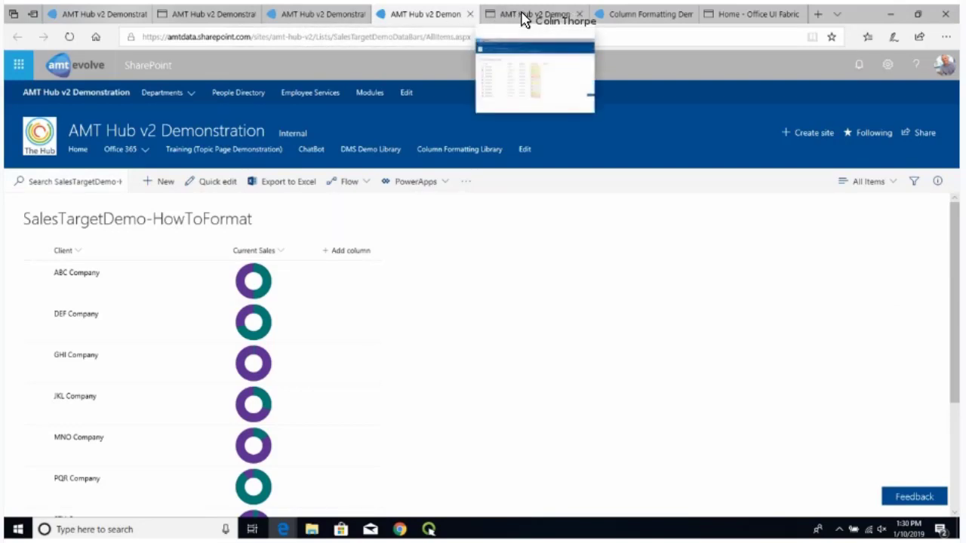
click(498, 71)
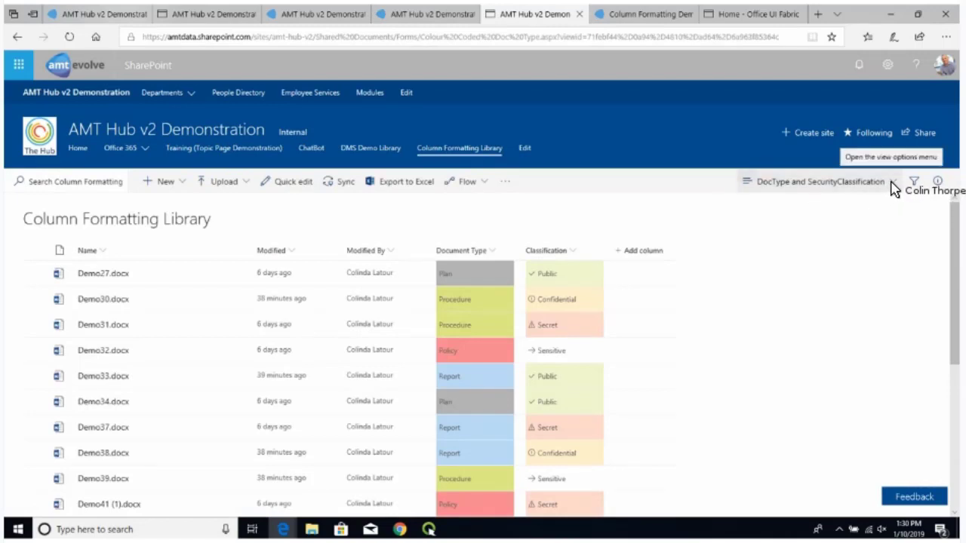
click(892, 185)
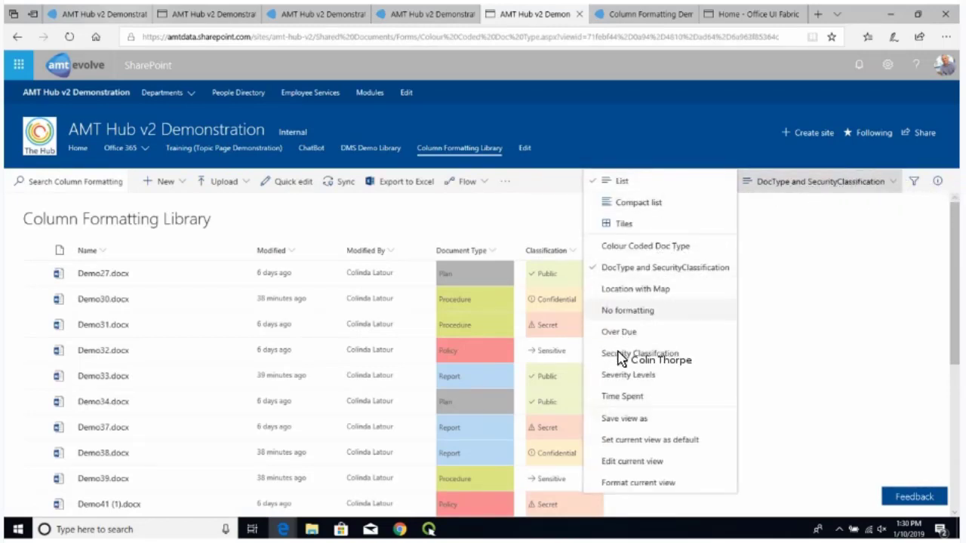
click(618, 336)
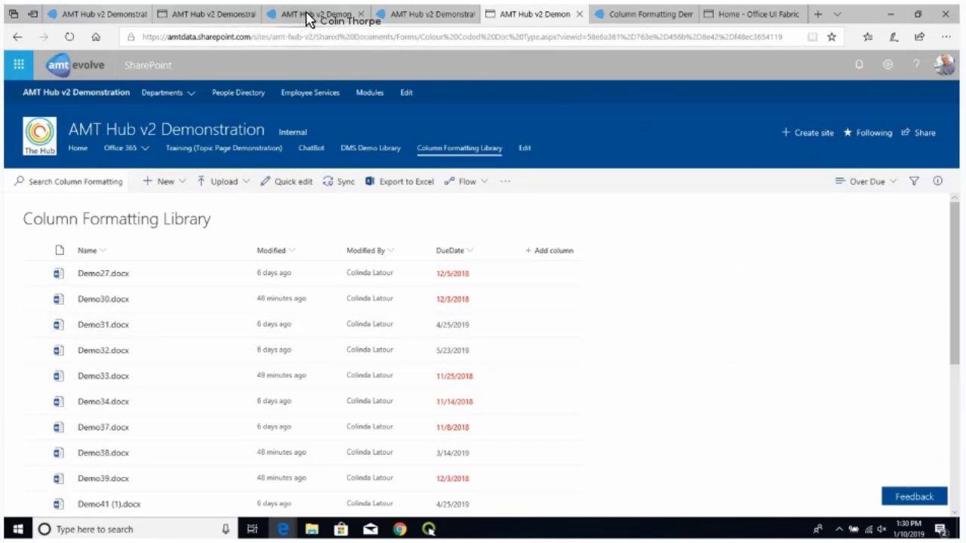
mouse_move(307, 20)
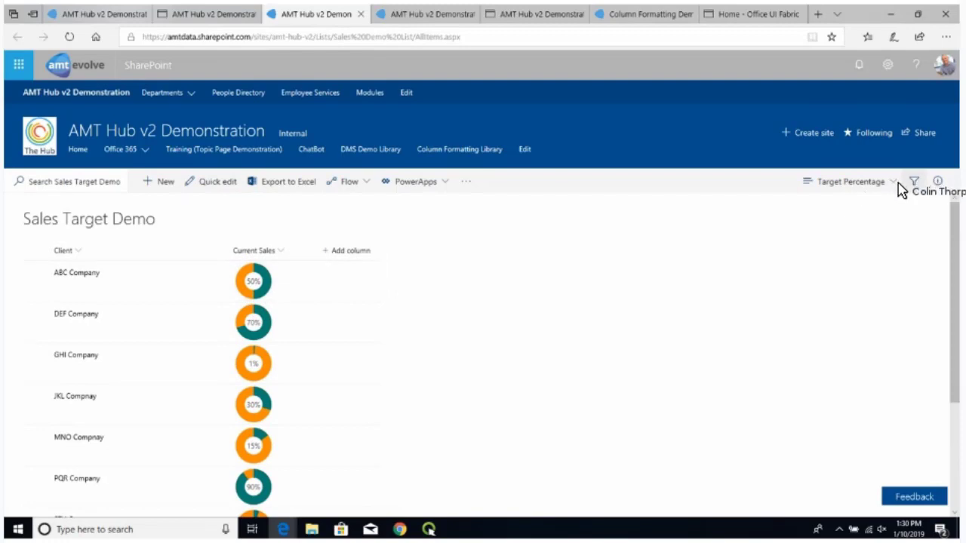
click(875, 187)
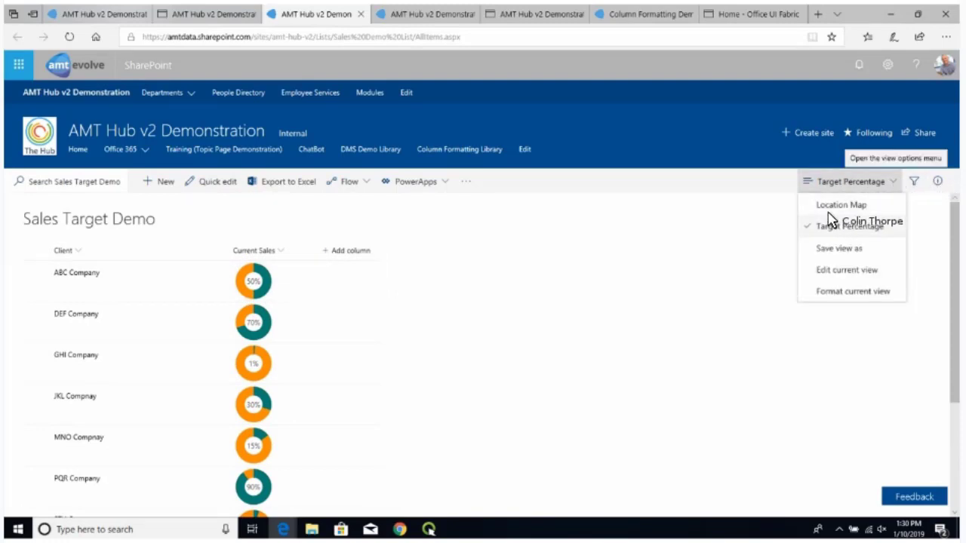
Switch Sales Target Demo to the Location Map view and expand the London, UK and Mexico City groups.
click(834, 205)
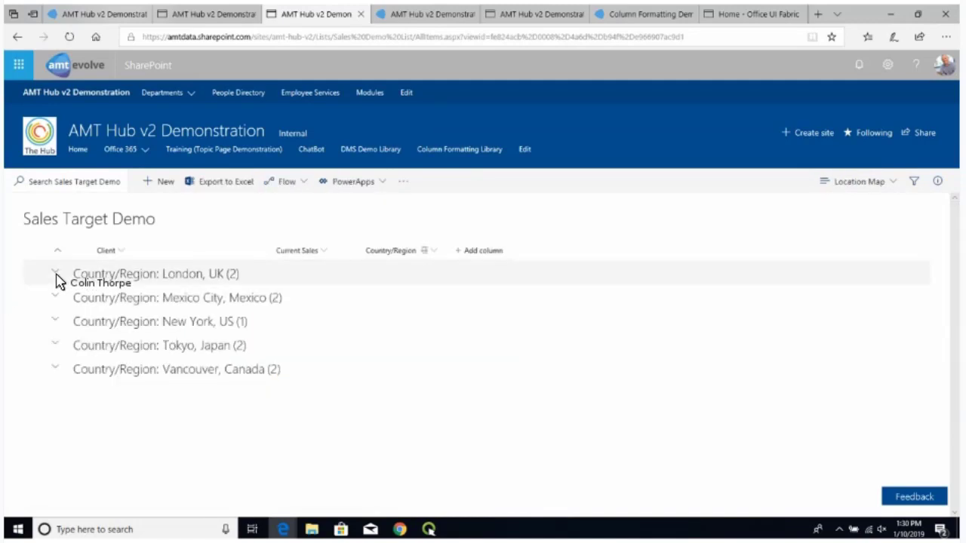
click(57, 274)
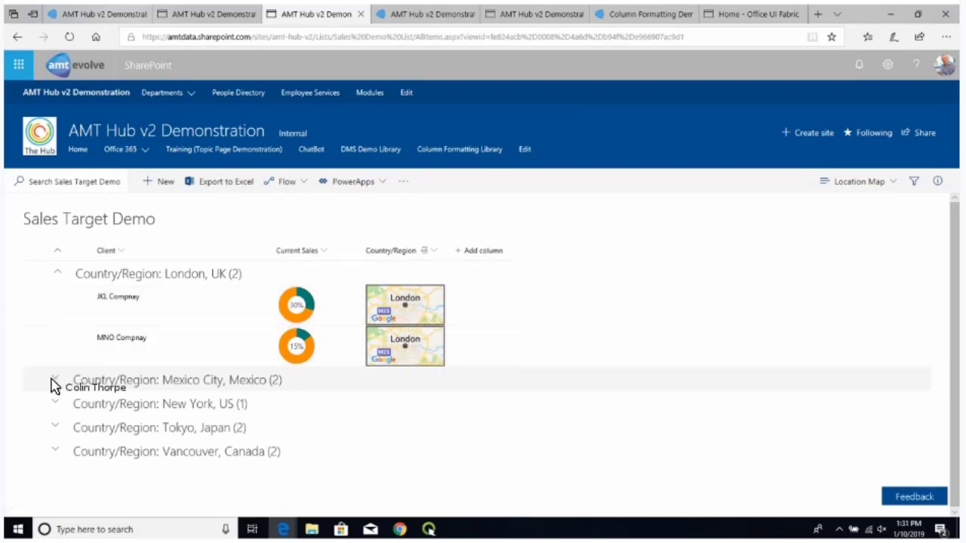
click(177, 379)
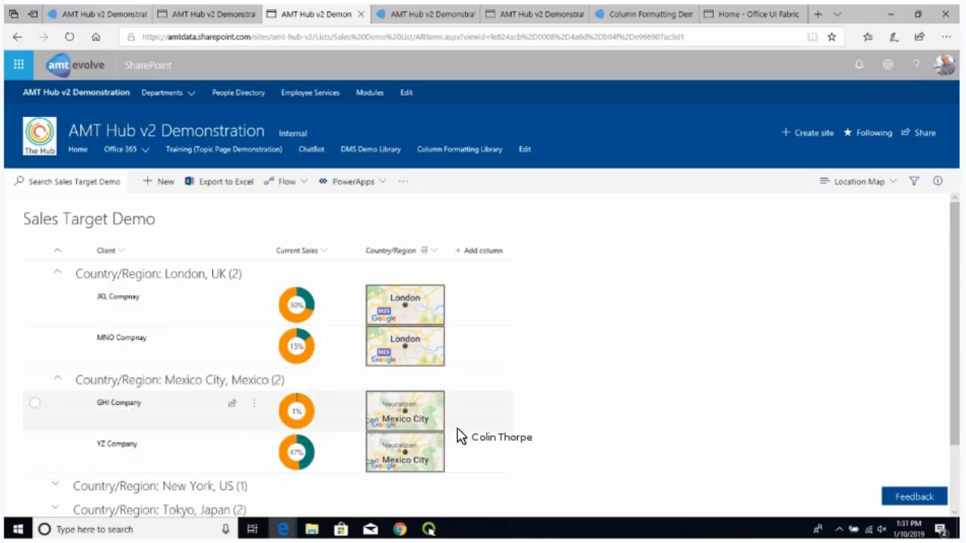
scroll(466, 429, down, 2)
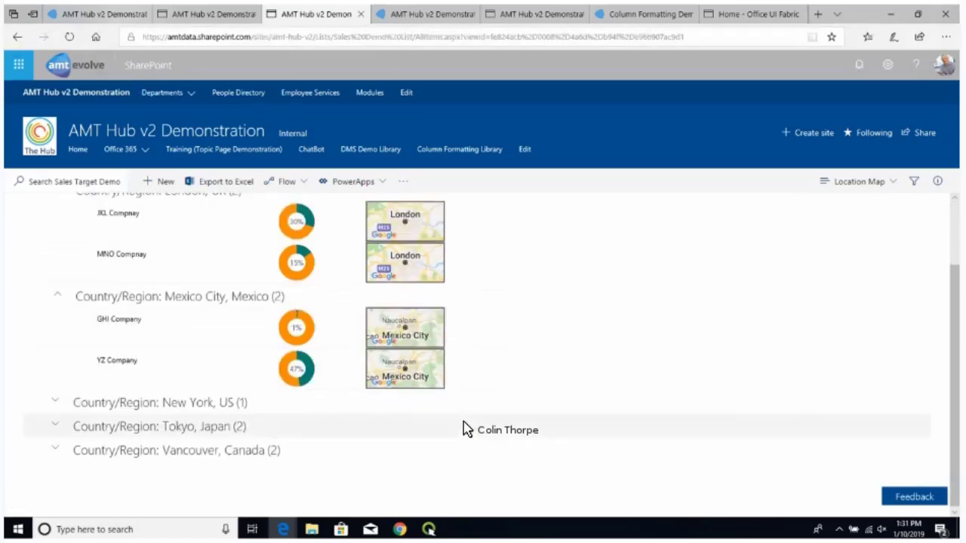
scroll(327, 269, up, 2)
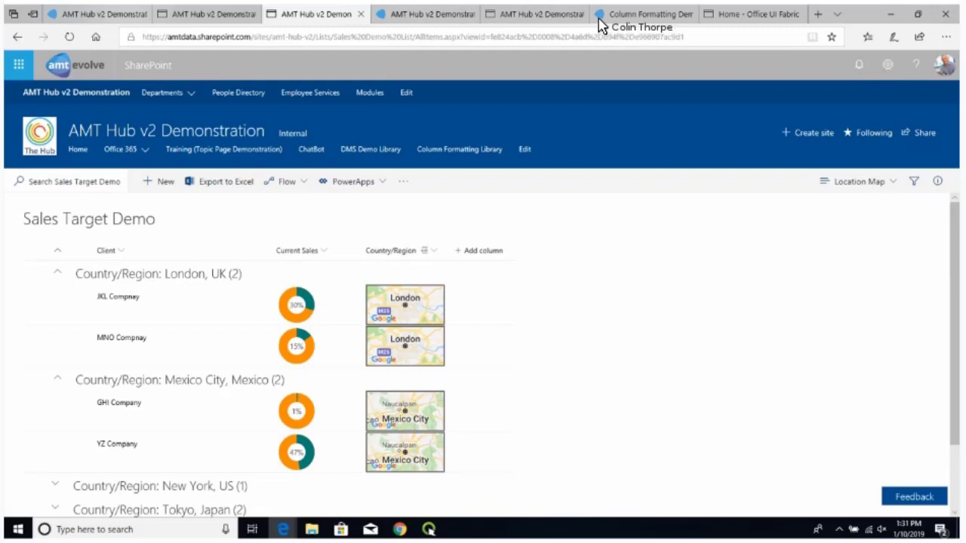
Show the Column Formatting Library's Severity Levels view, then switch to the Security Classifcation view.
click(547, 15)
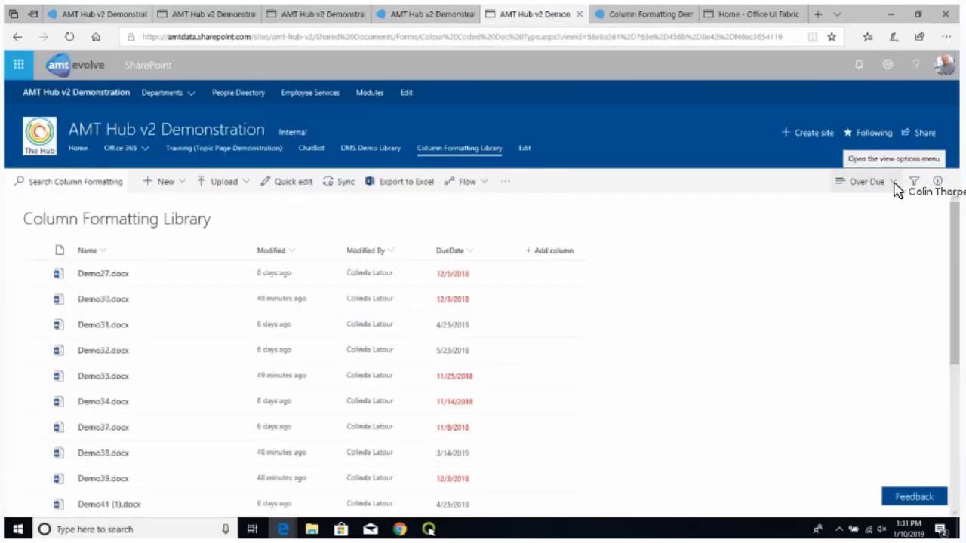
click(863, 181)
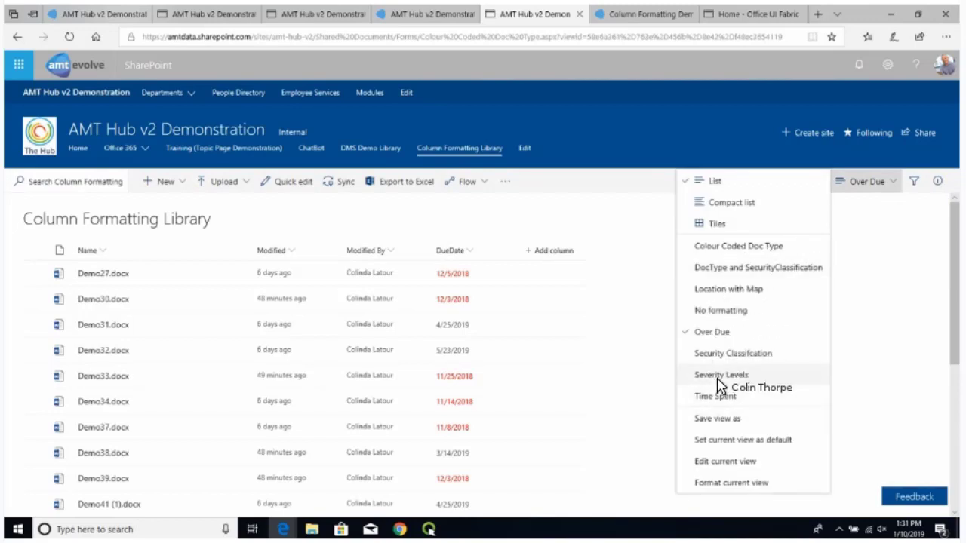
click(718, 379)
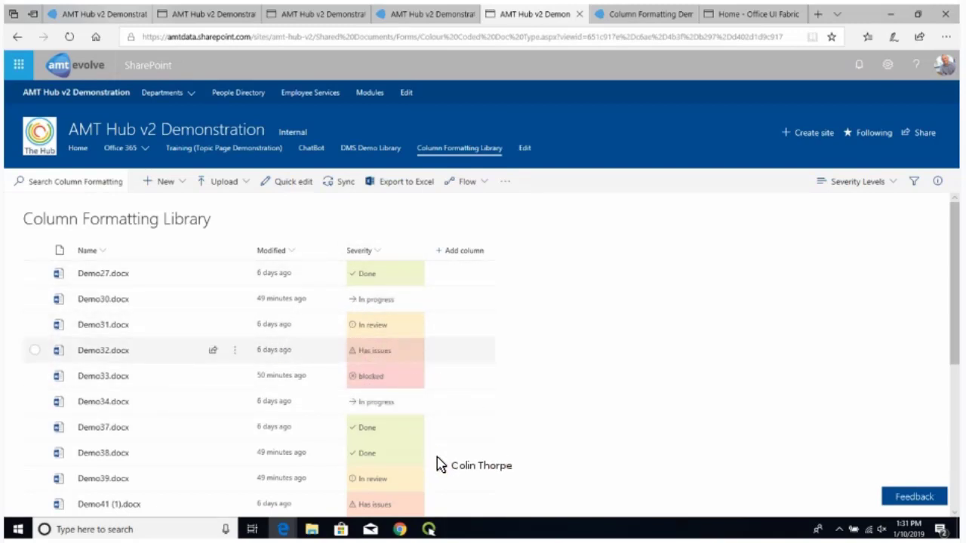
click(892, 185)
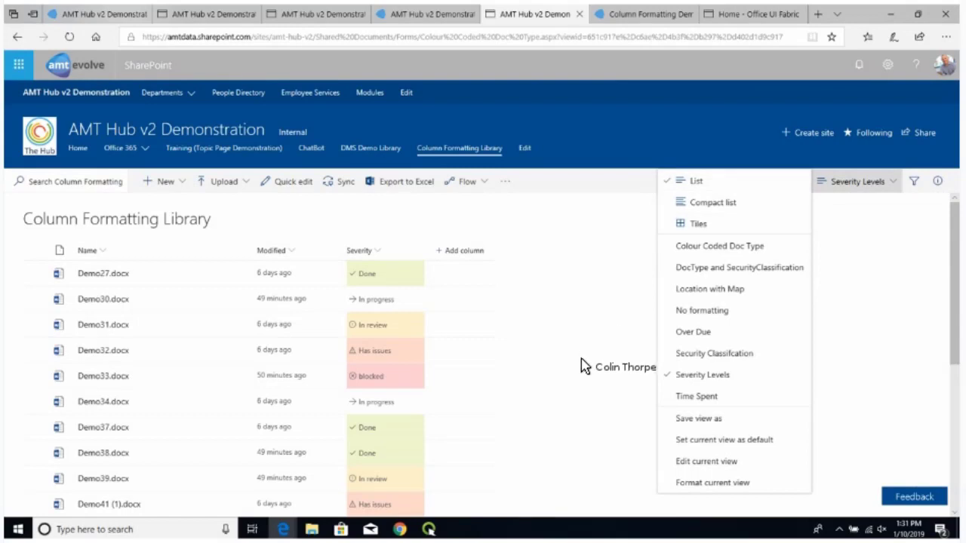
click(720, 352)
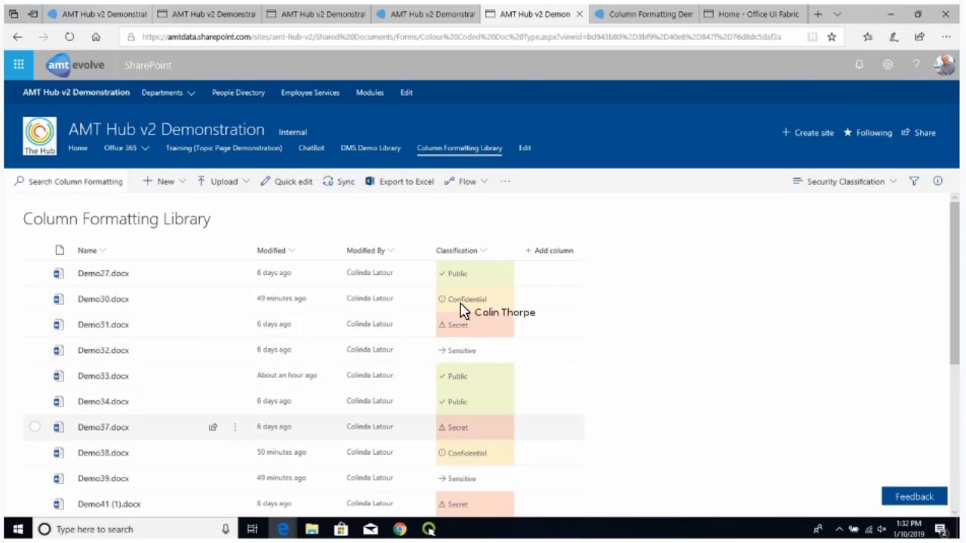
Return to the Column Formatting Demo page and discard the previous work.
click(655, 13)
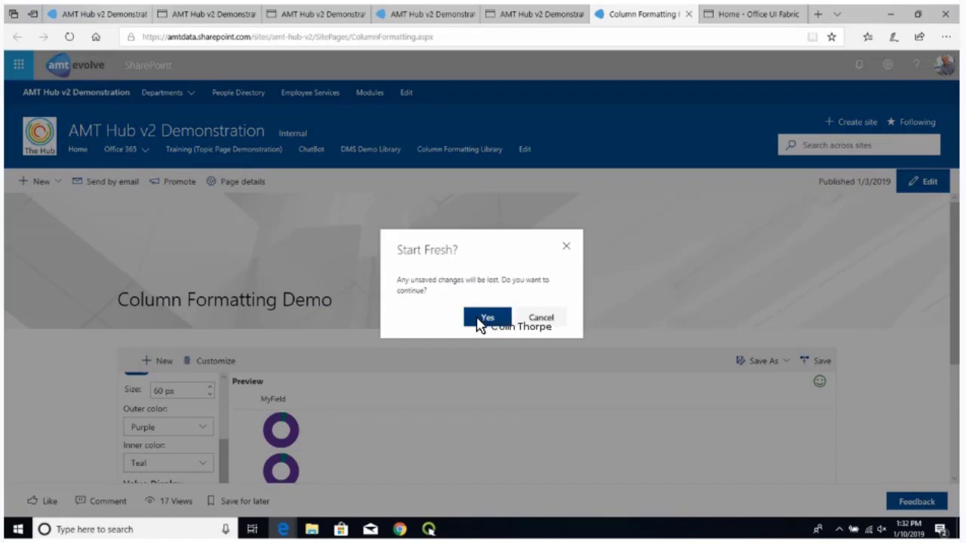
click(478, 322)
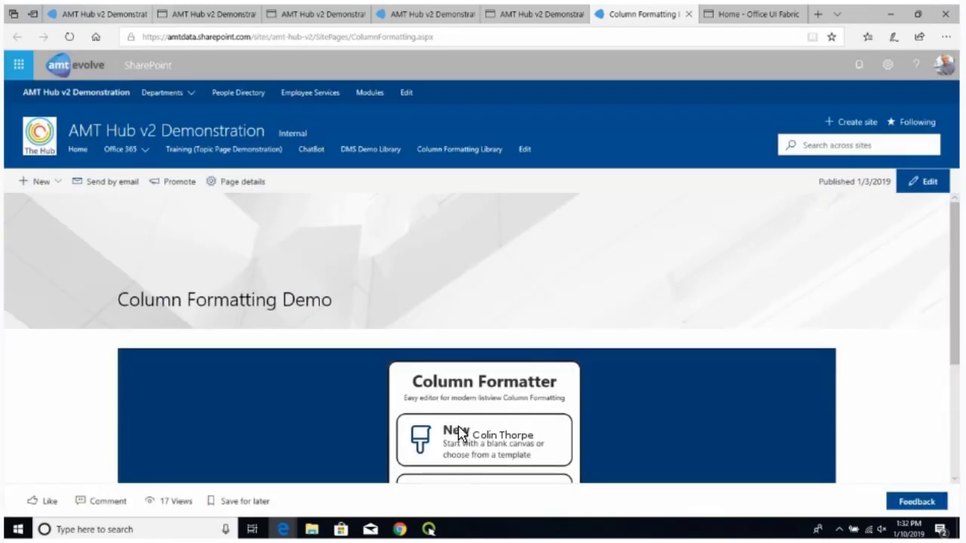
scroll(474, 424, down, 1)
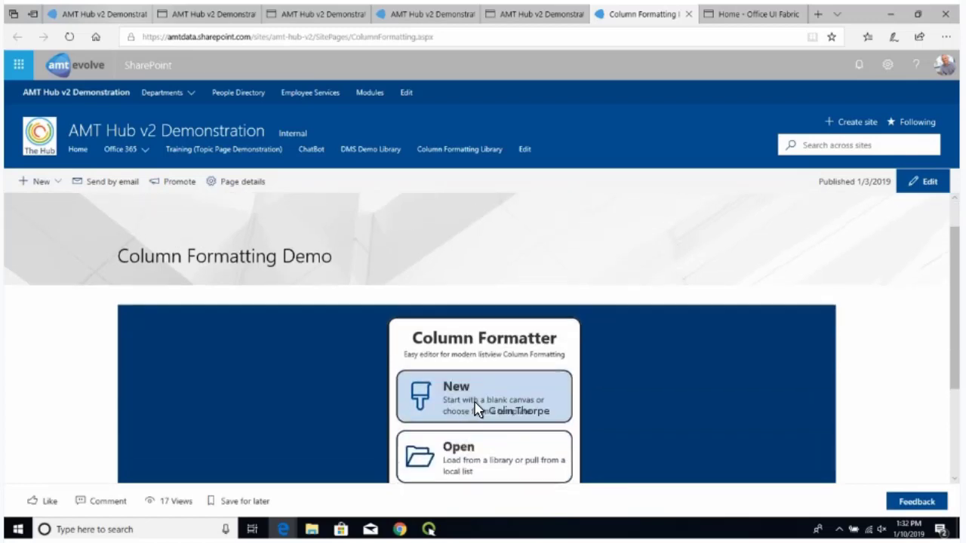
Build a Person-column format from the Round Image template, then start another new format.
click(468, 396)
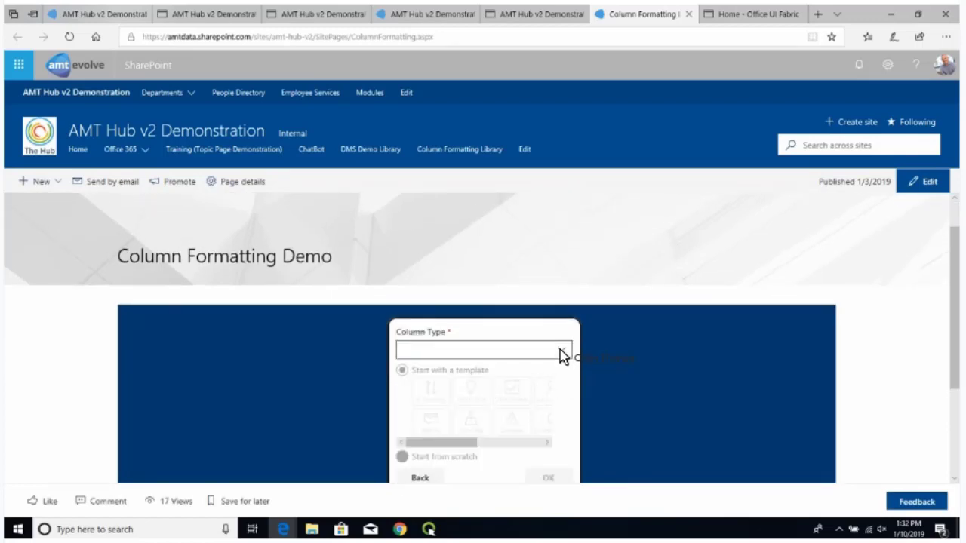
click(463, 350)
scroll(418, 445, down, 1)
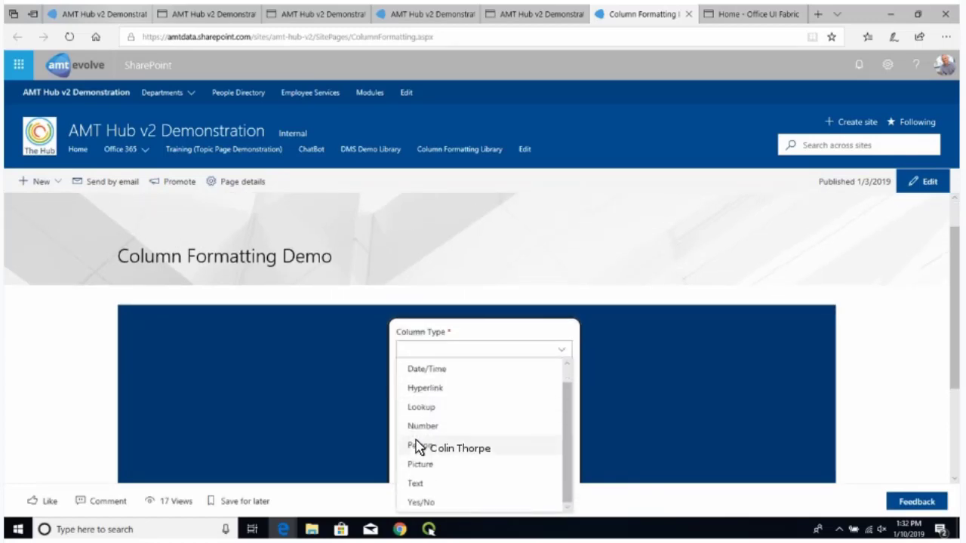
click(417, 447)
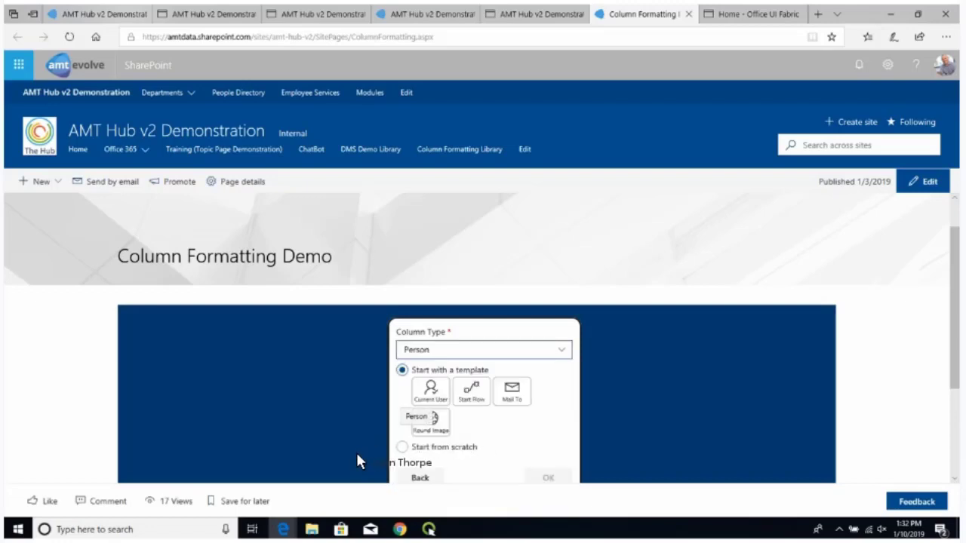
click(432, 427)
scroll(524, 423, down, 1)
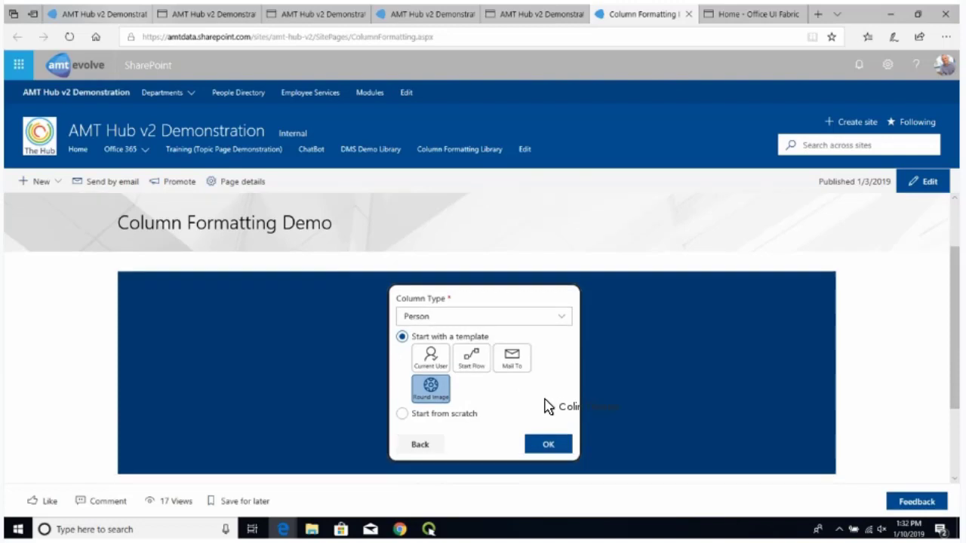
click(548, 394)
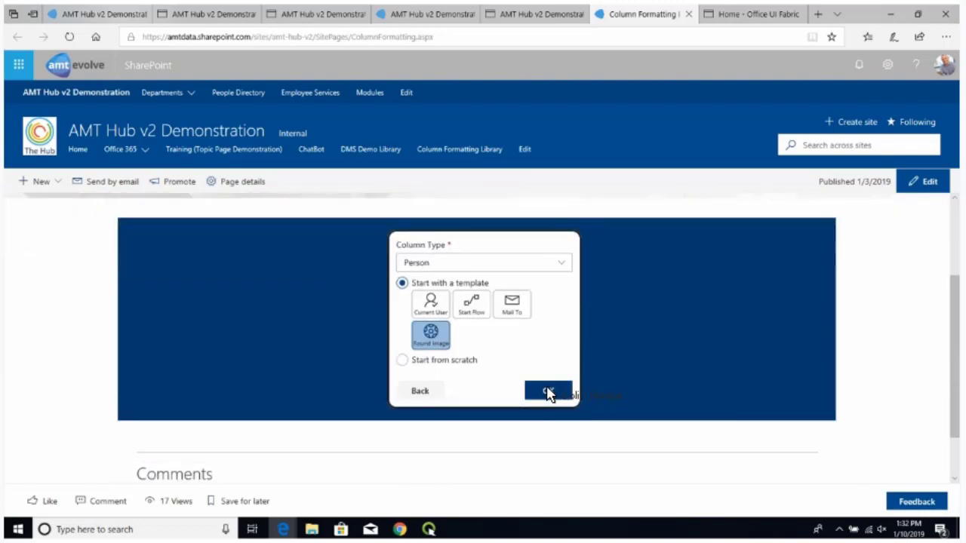
click(547, 387)
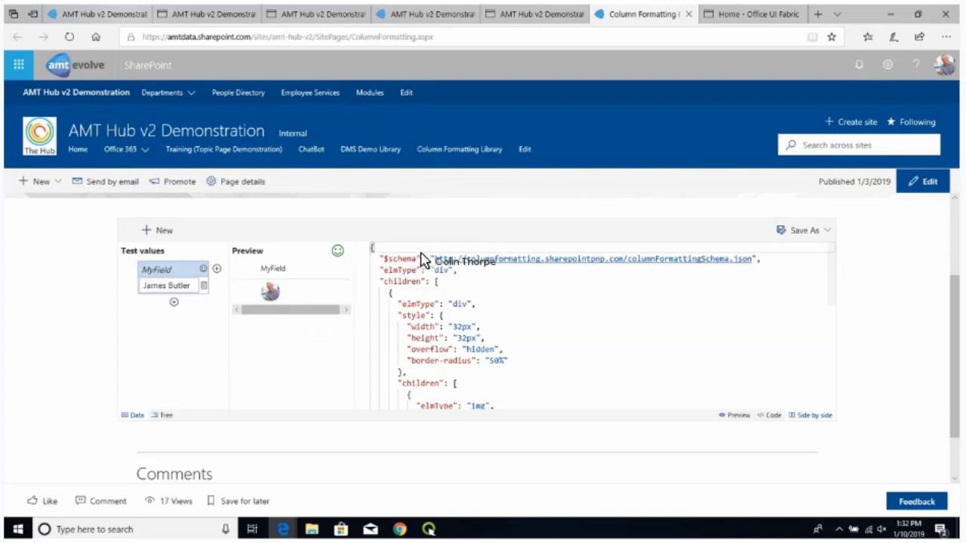
click(161, 230)
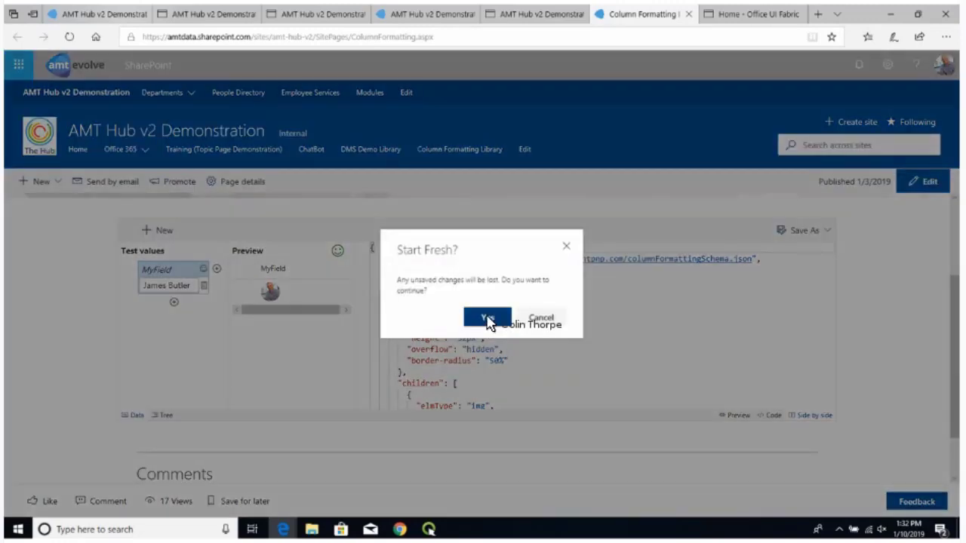
Discard the unsaved design and create a Person-column format from the Mail To template.
click(488, 320)
click(469, 317)
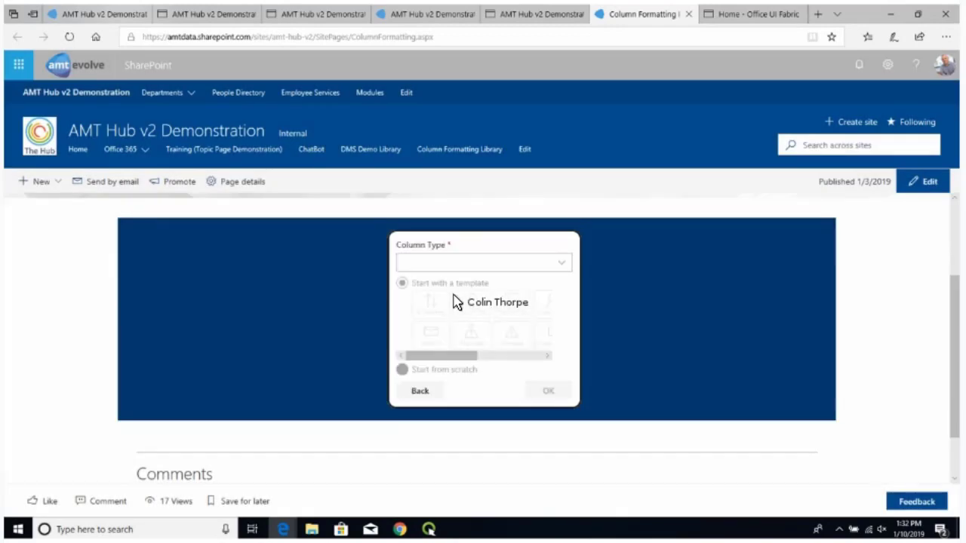
click(561, 268)
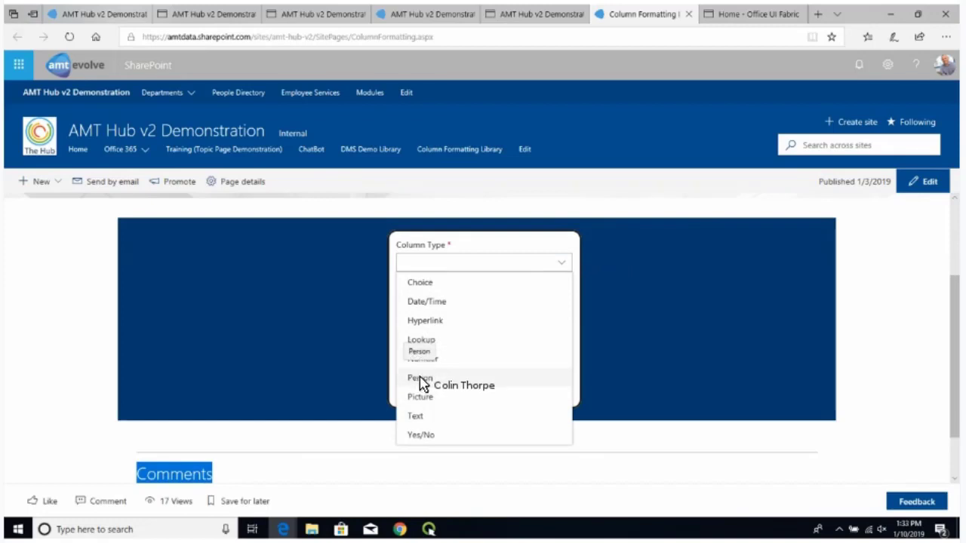
click(445, 377)
click(508, 311)
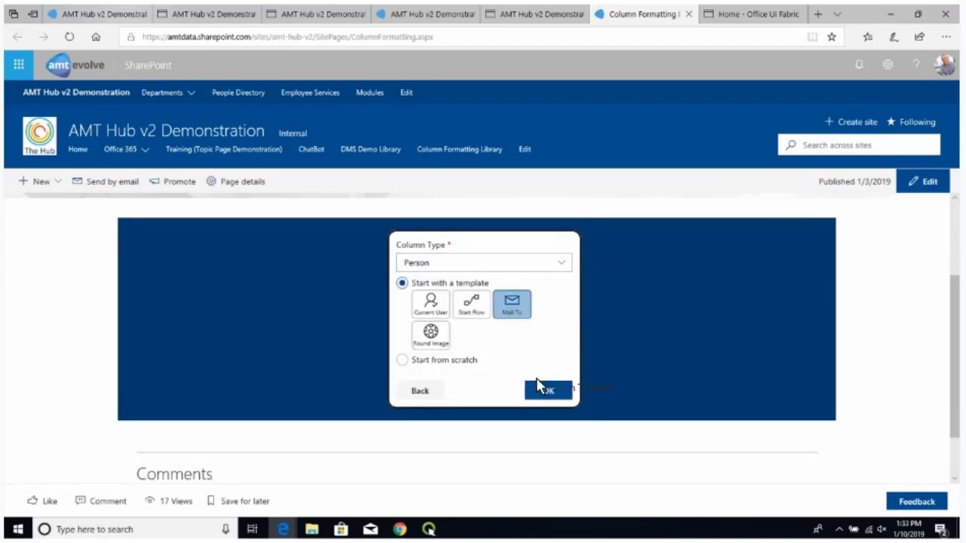
click(549, 396)
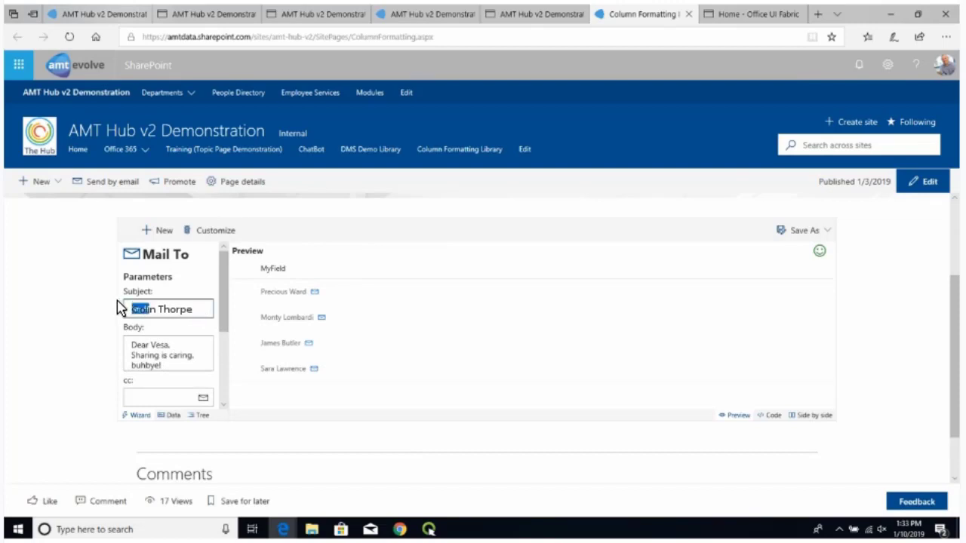
Replace the greeting name in the email body and delete the 'buhbye!' sign-off line.
click(153, 351)
double_click(162, 346)
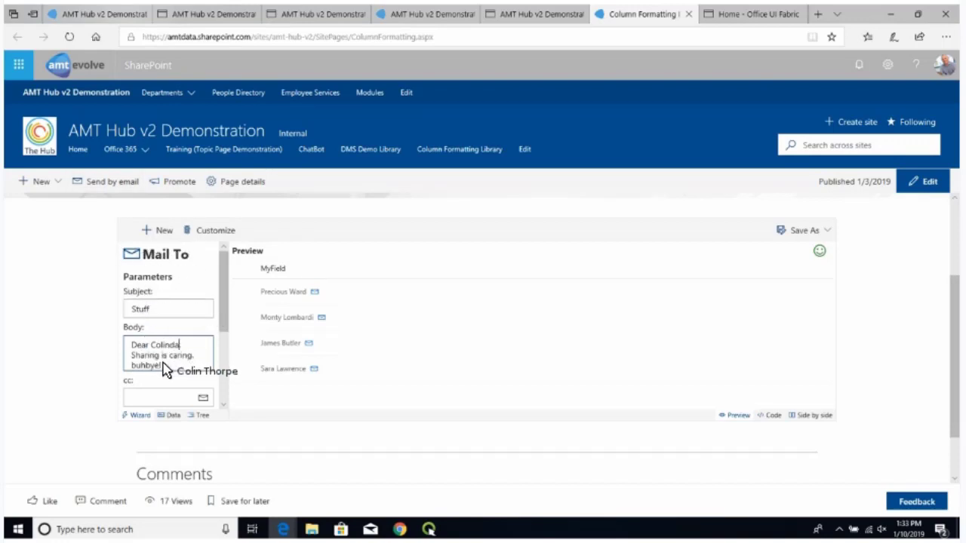
drag(163, 363, 107, 364)
scroll(146, 377, down, 4)
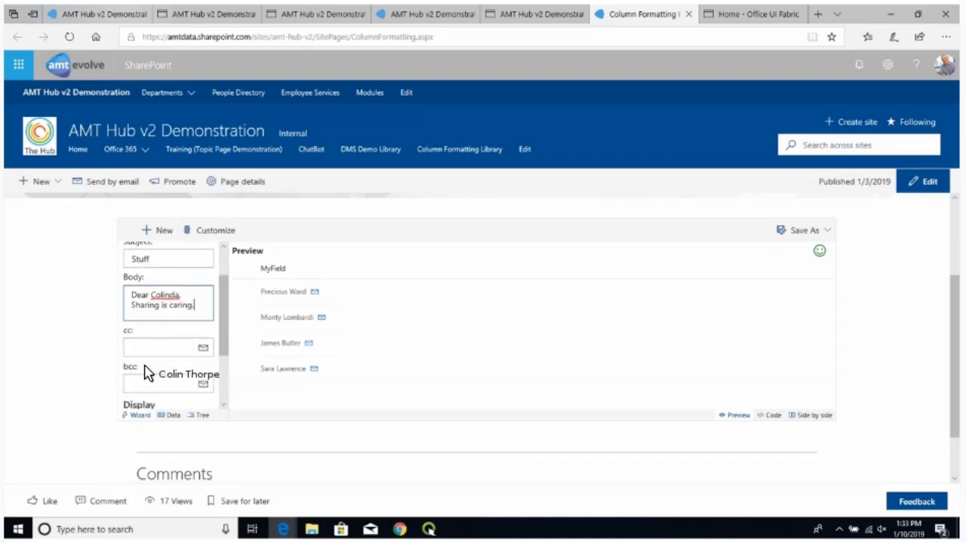
scroll(146, 373, down, 4)
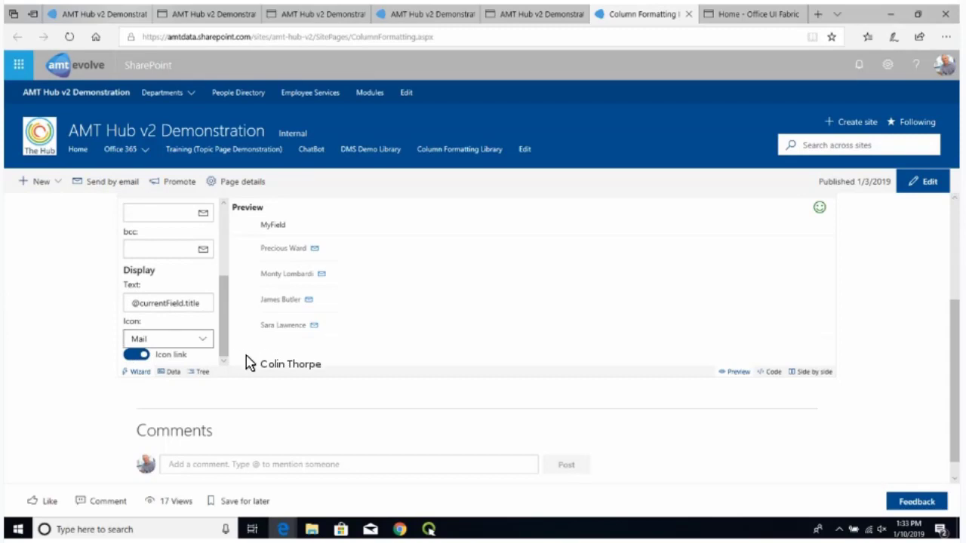
scroll(271, 369, up, 1)
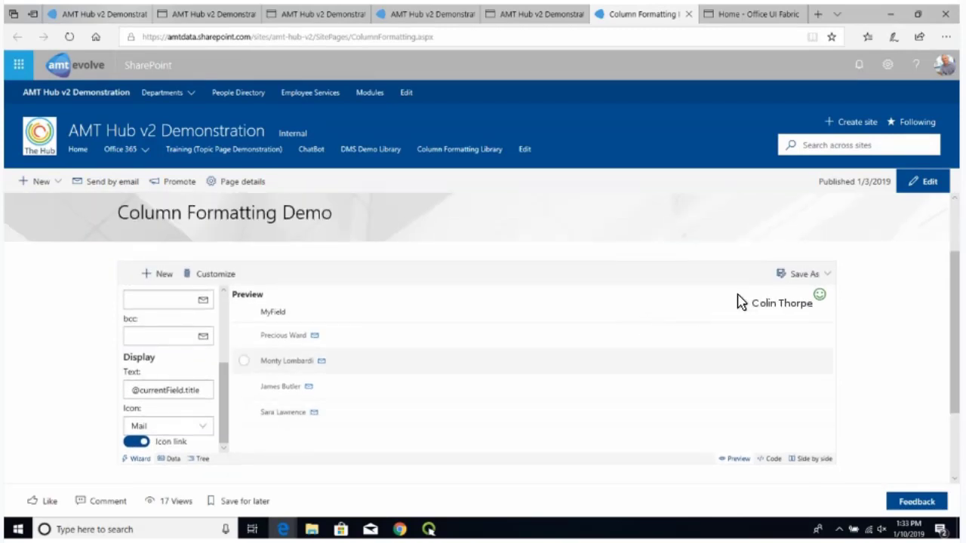
Save the Mail To format onto the Column Formatting Library's Modified By [Person] field.
click(801, 274)
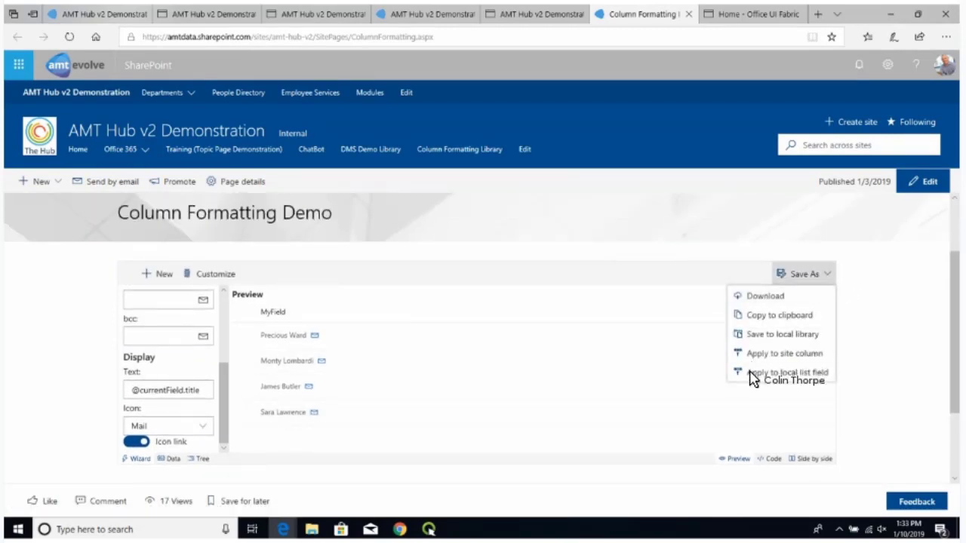
click(746, 375)
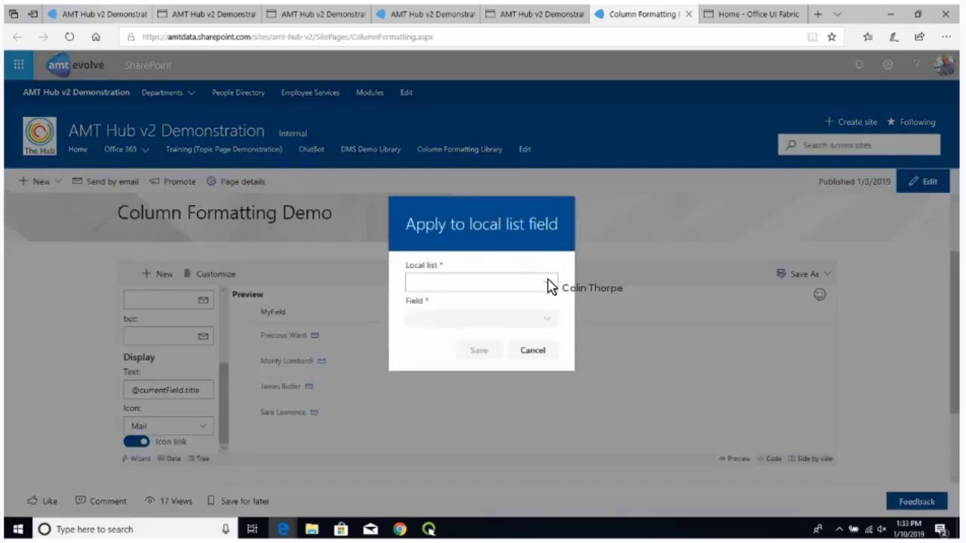
click(547, 282)
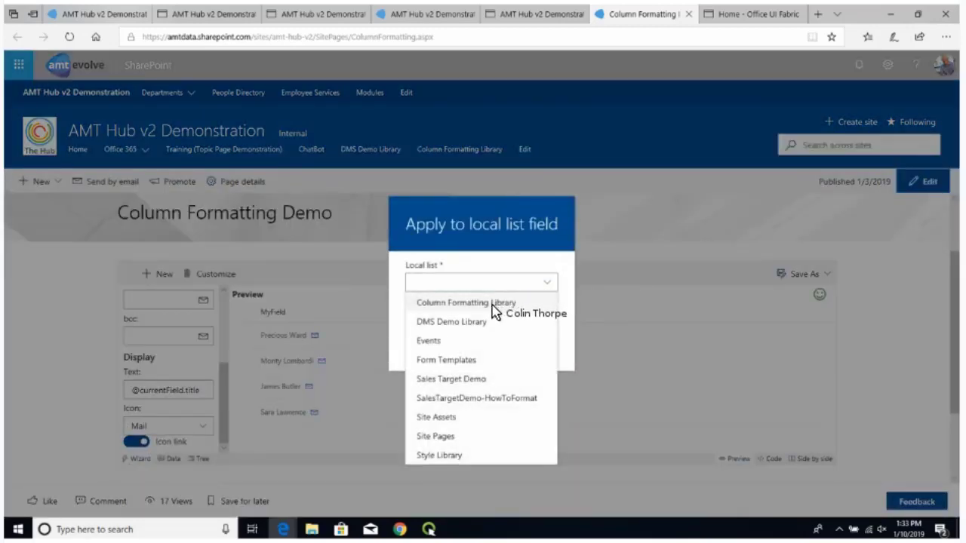
click(498, 302)
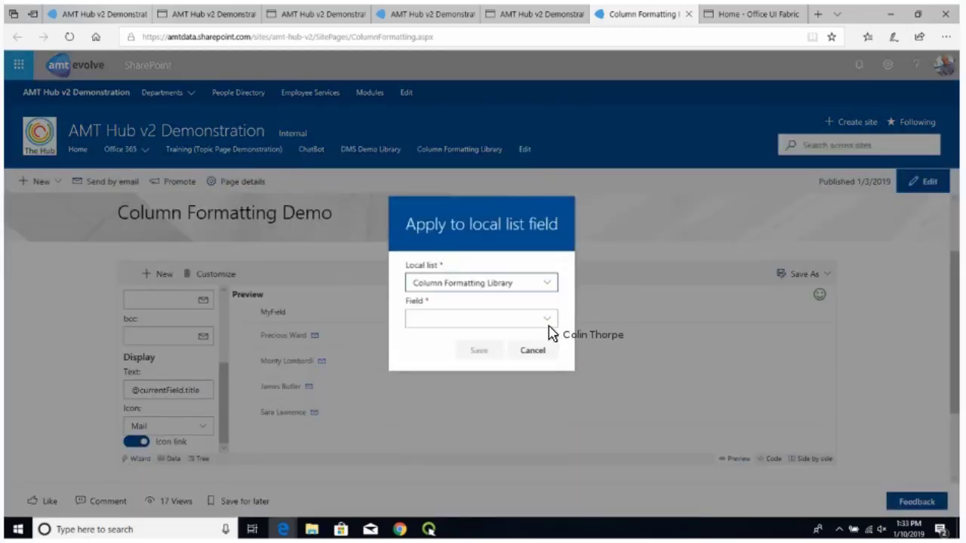
click(502, 320)
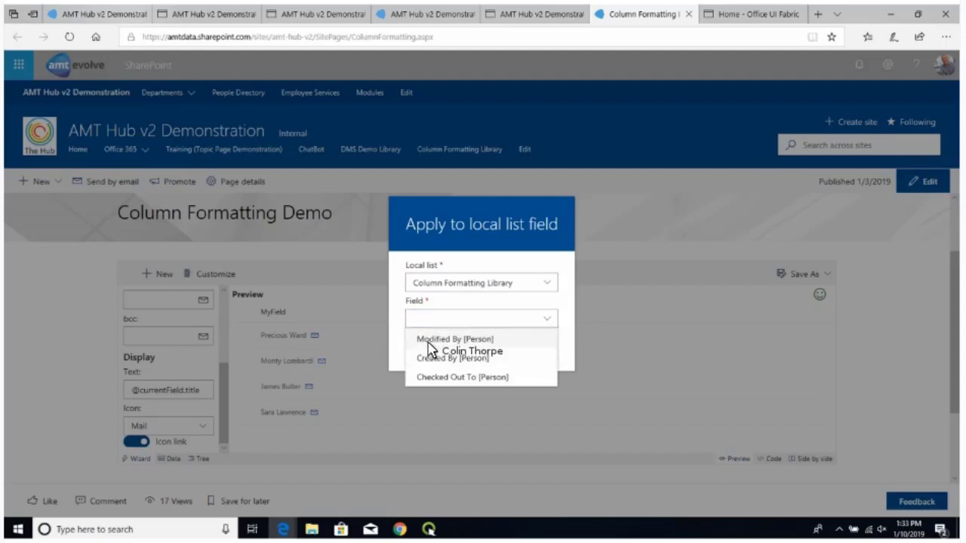
click(432, 341)
click(479, 351)
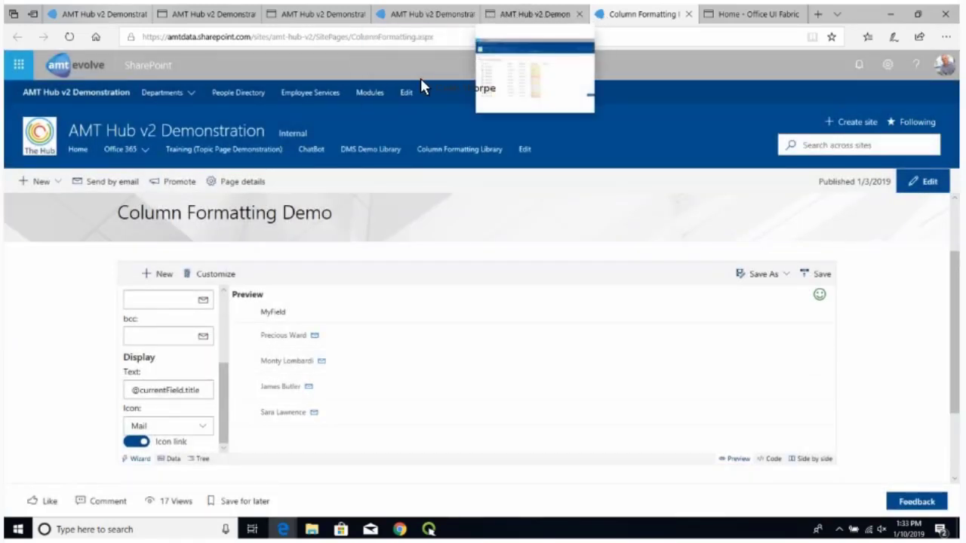
Refresh the Column Formatting Library to see Modified By mail icons, then return to the formatter page.
key(ctrl+shift+Tab)
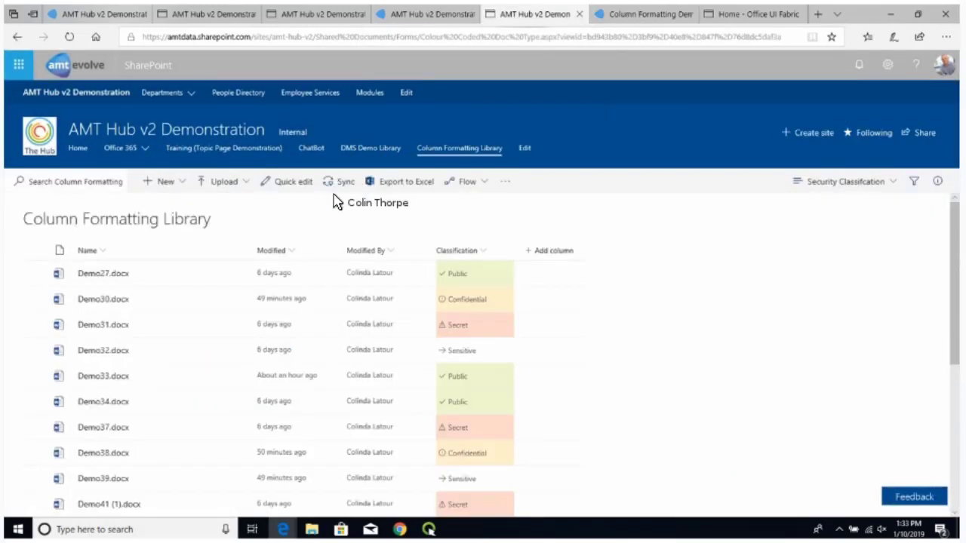
click(70, 38)
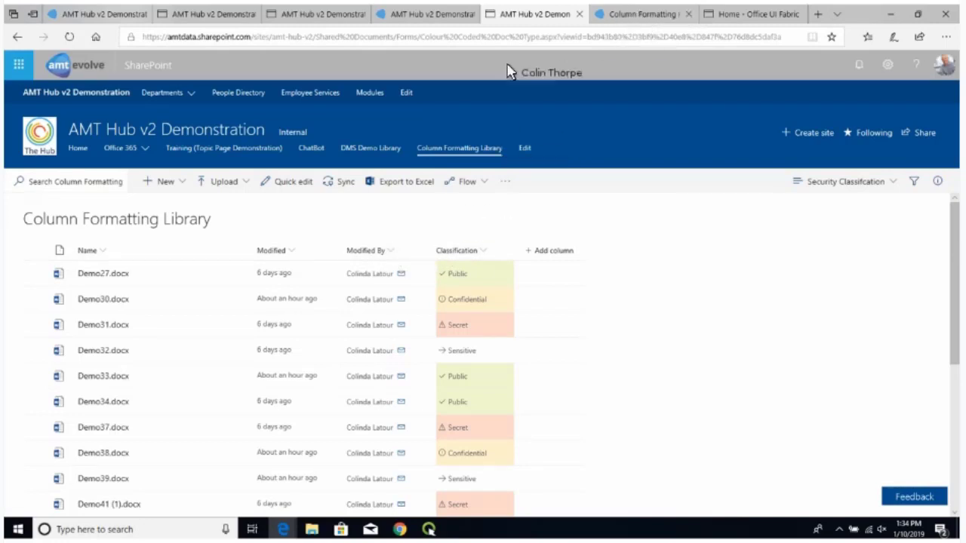
key(ctrl+Tab)
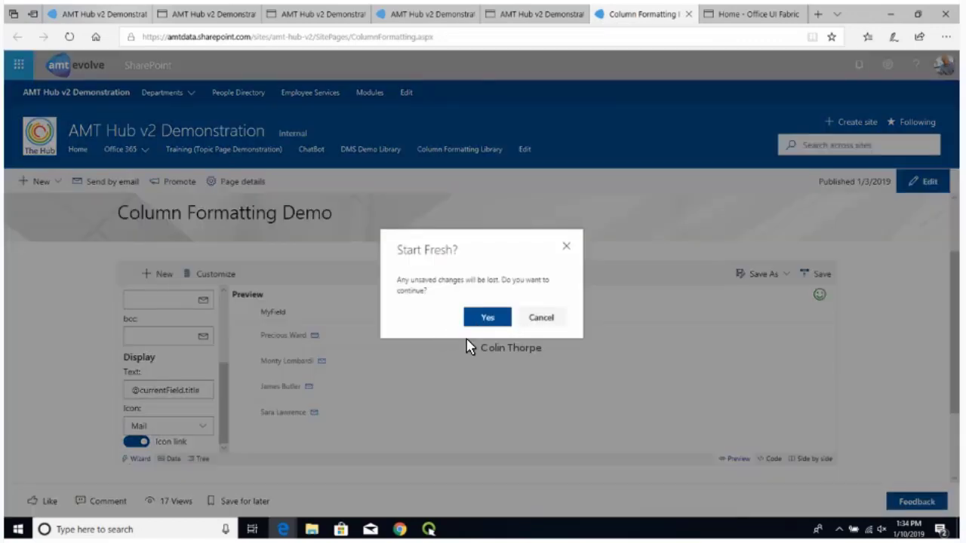
Confirm Yes in the Start Fresh? prompt to discard the current design.
key(Return)
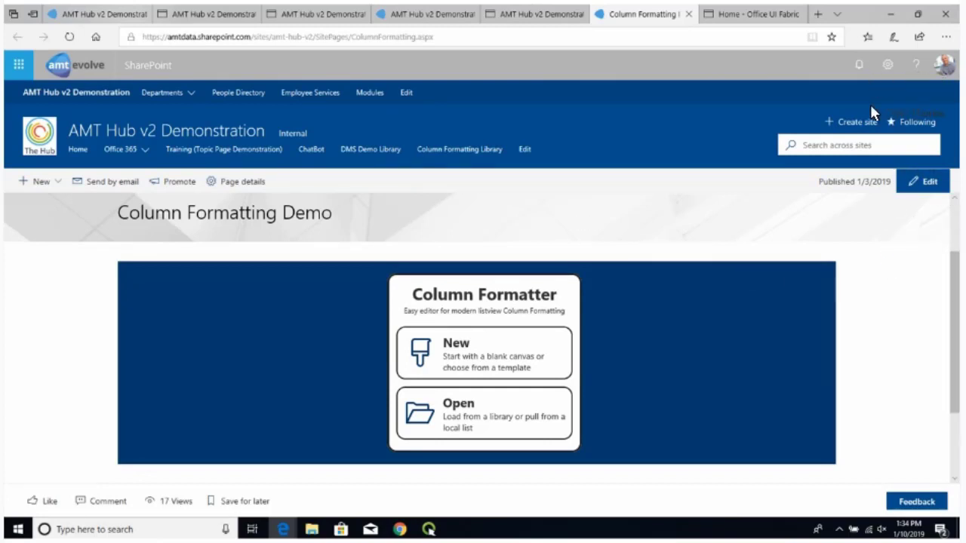
Bring the ClickMeeting window forward from the Chrome taskbar and exit full screen.
mouse_move(402, 528)
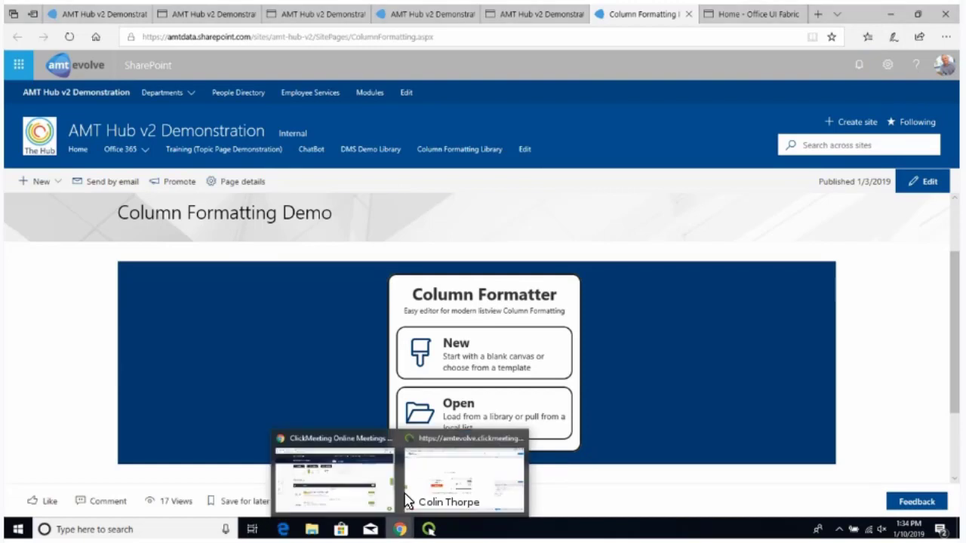
click(411, 495)
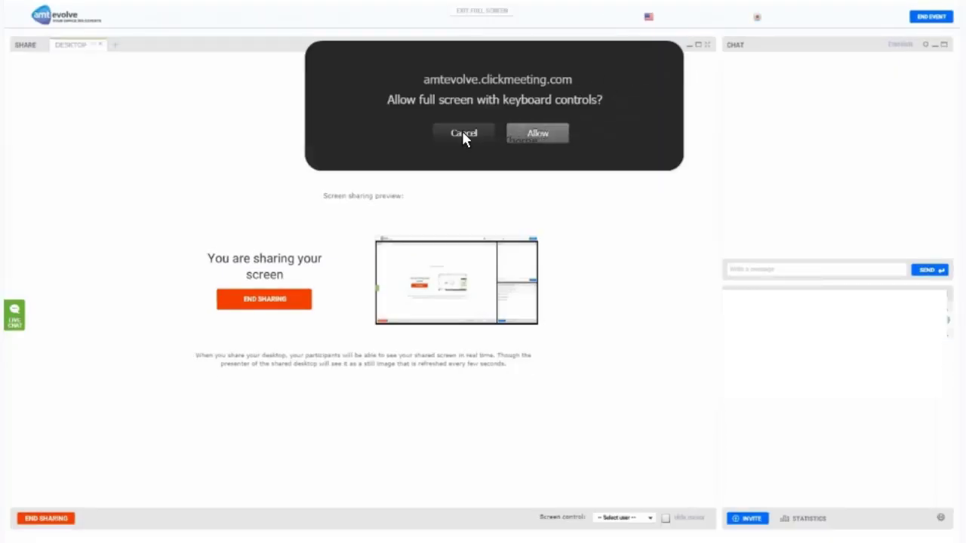
key(Escape)
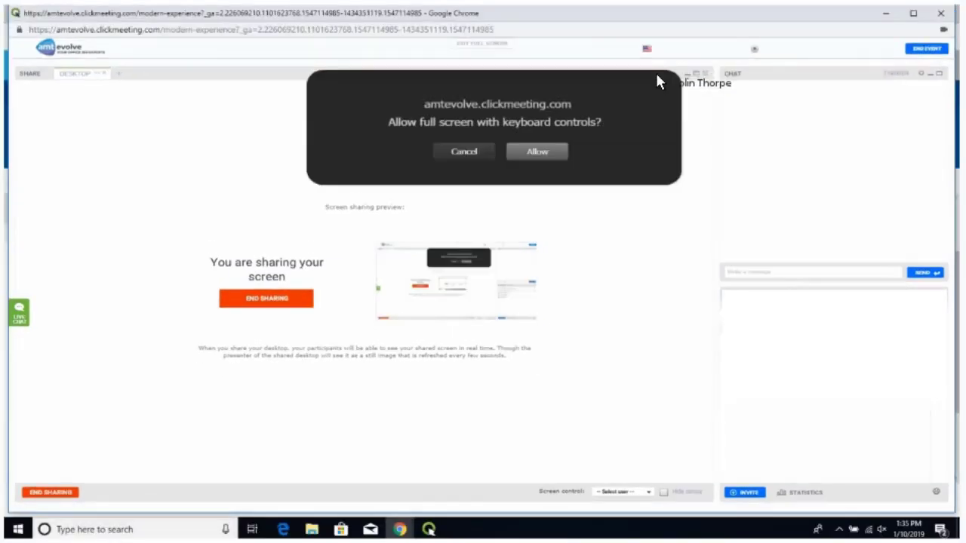